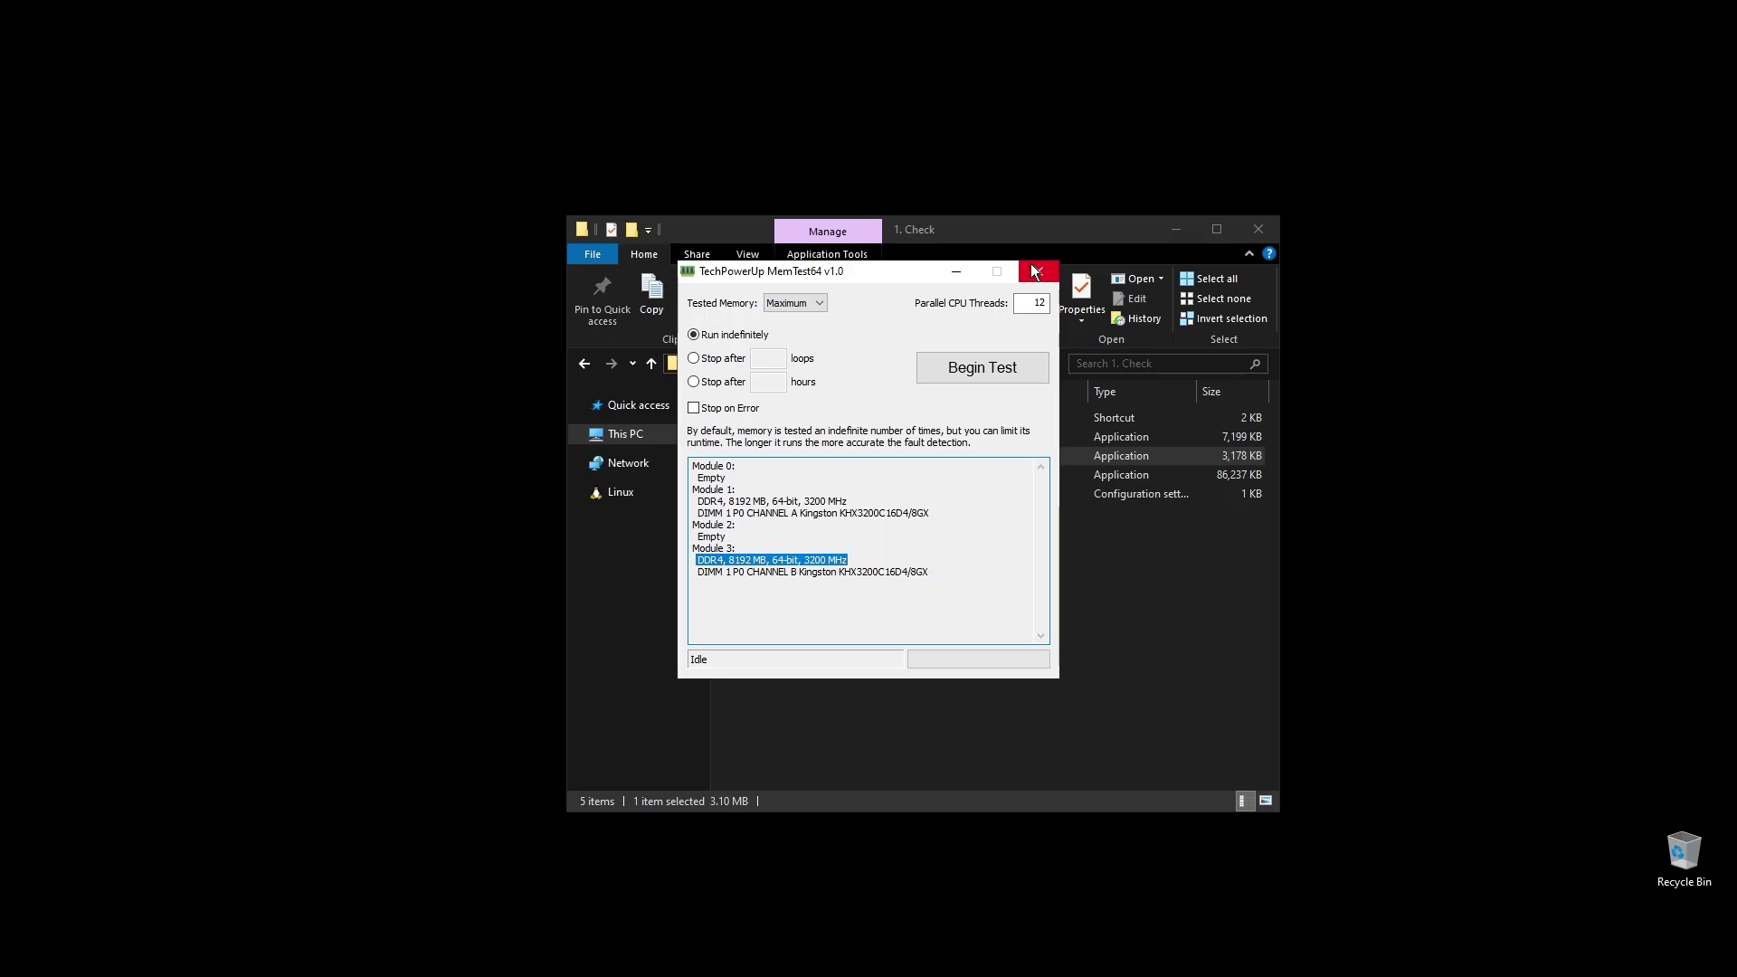
Step: Close MemTest64, open 4. OCCT.exe and start its CPU stress test with Large data set, Extreme mode and Steady load
{"action": "left_click", "coordinate": [1034, 271]}
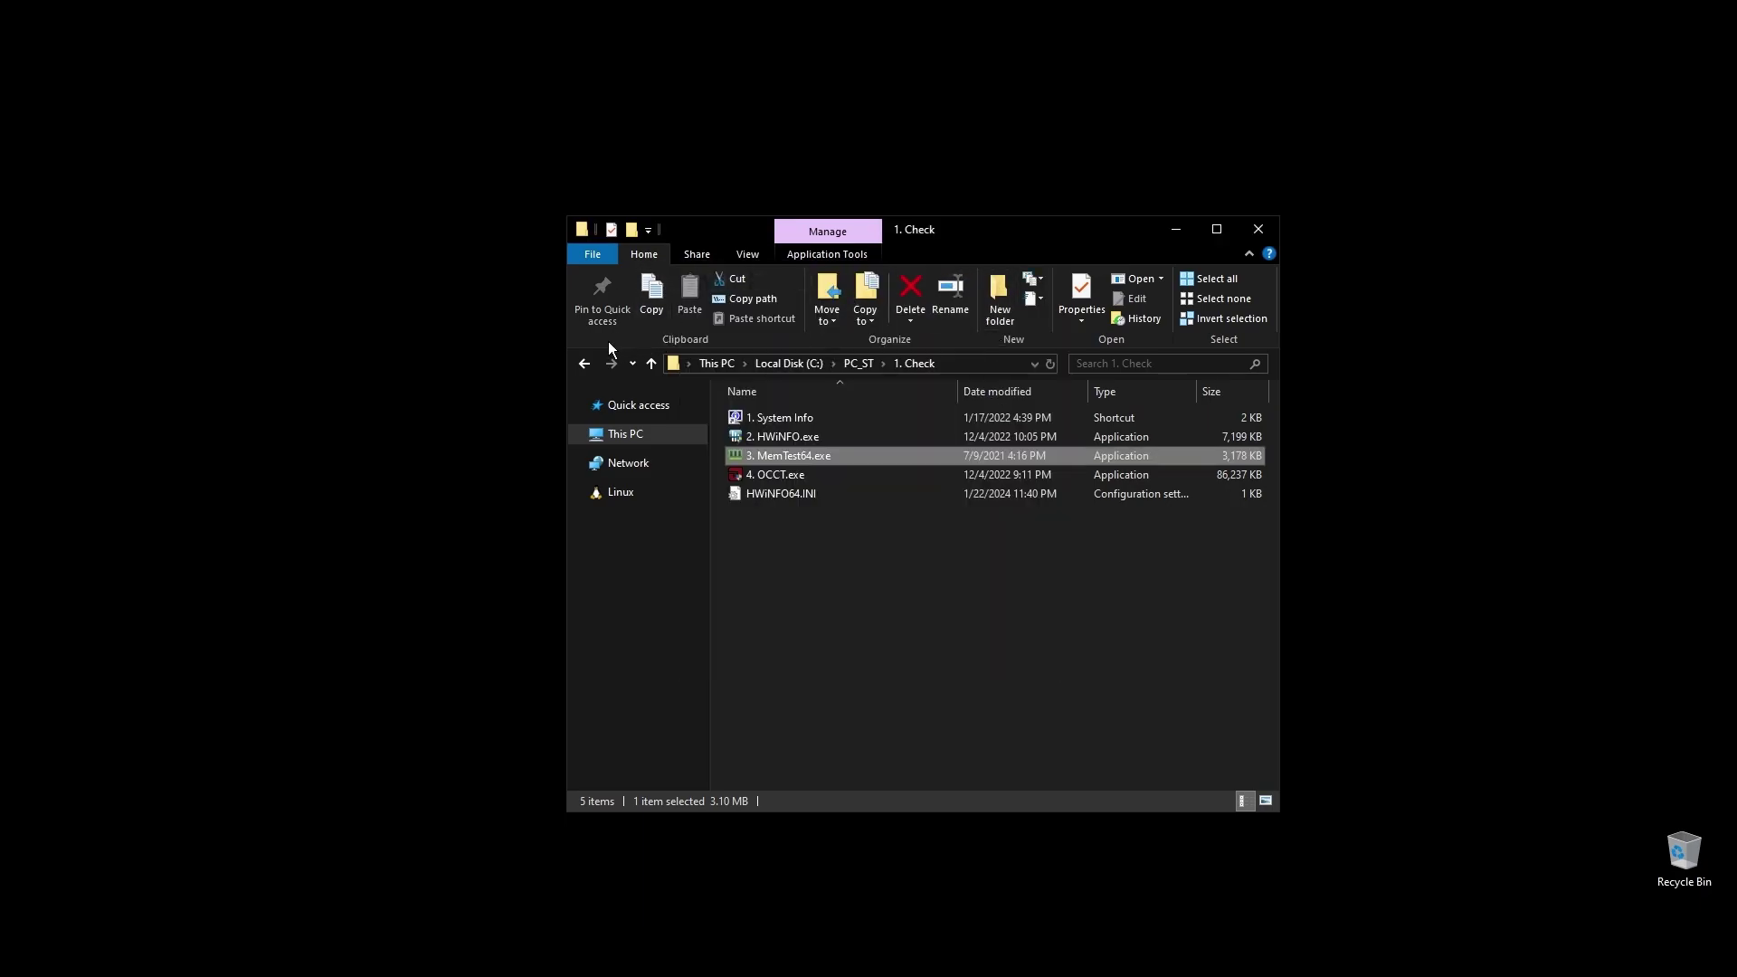
{"action": "left_click", "coordinate": [781, 484]}
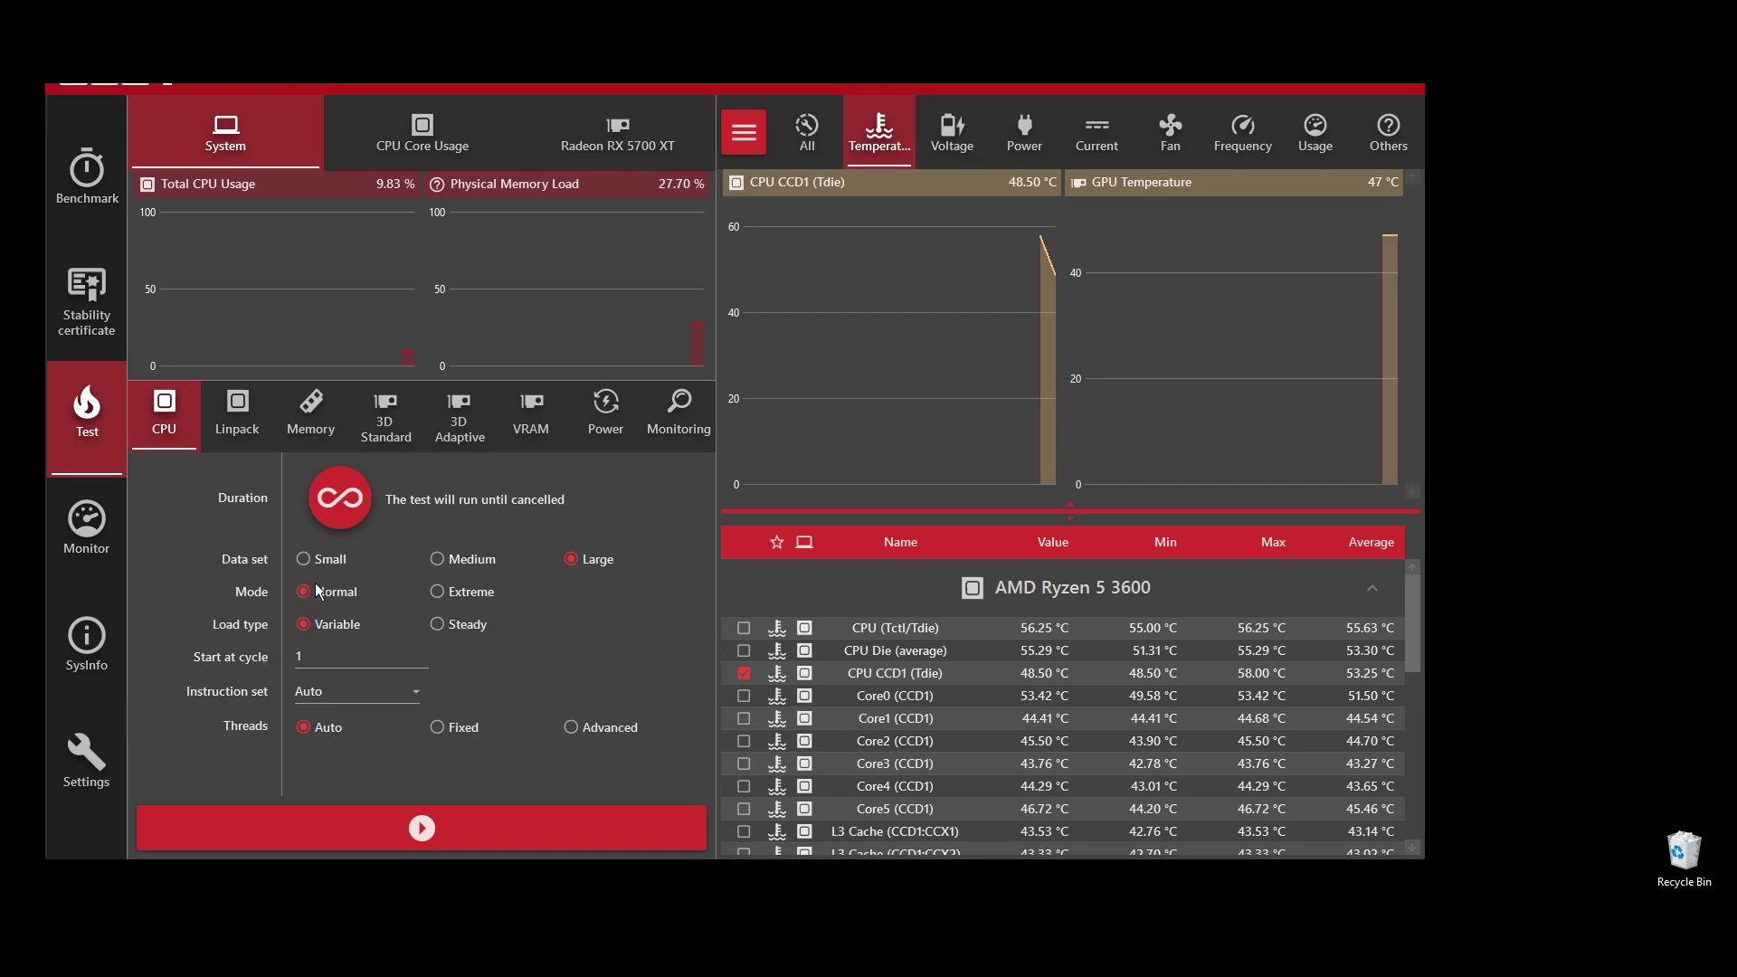
{"action": "left_click", "coordinate": [442, 592]}
{"action": "left_click", "coordinate": [442, 624]}
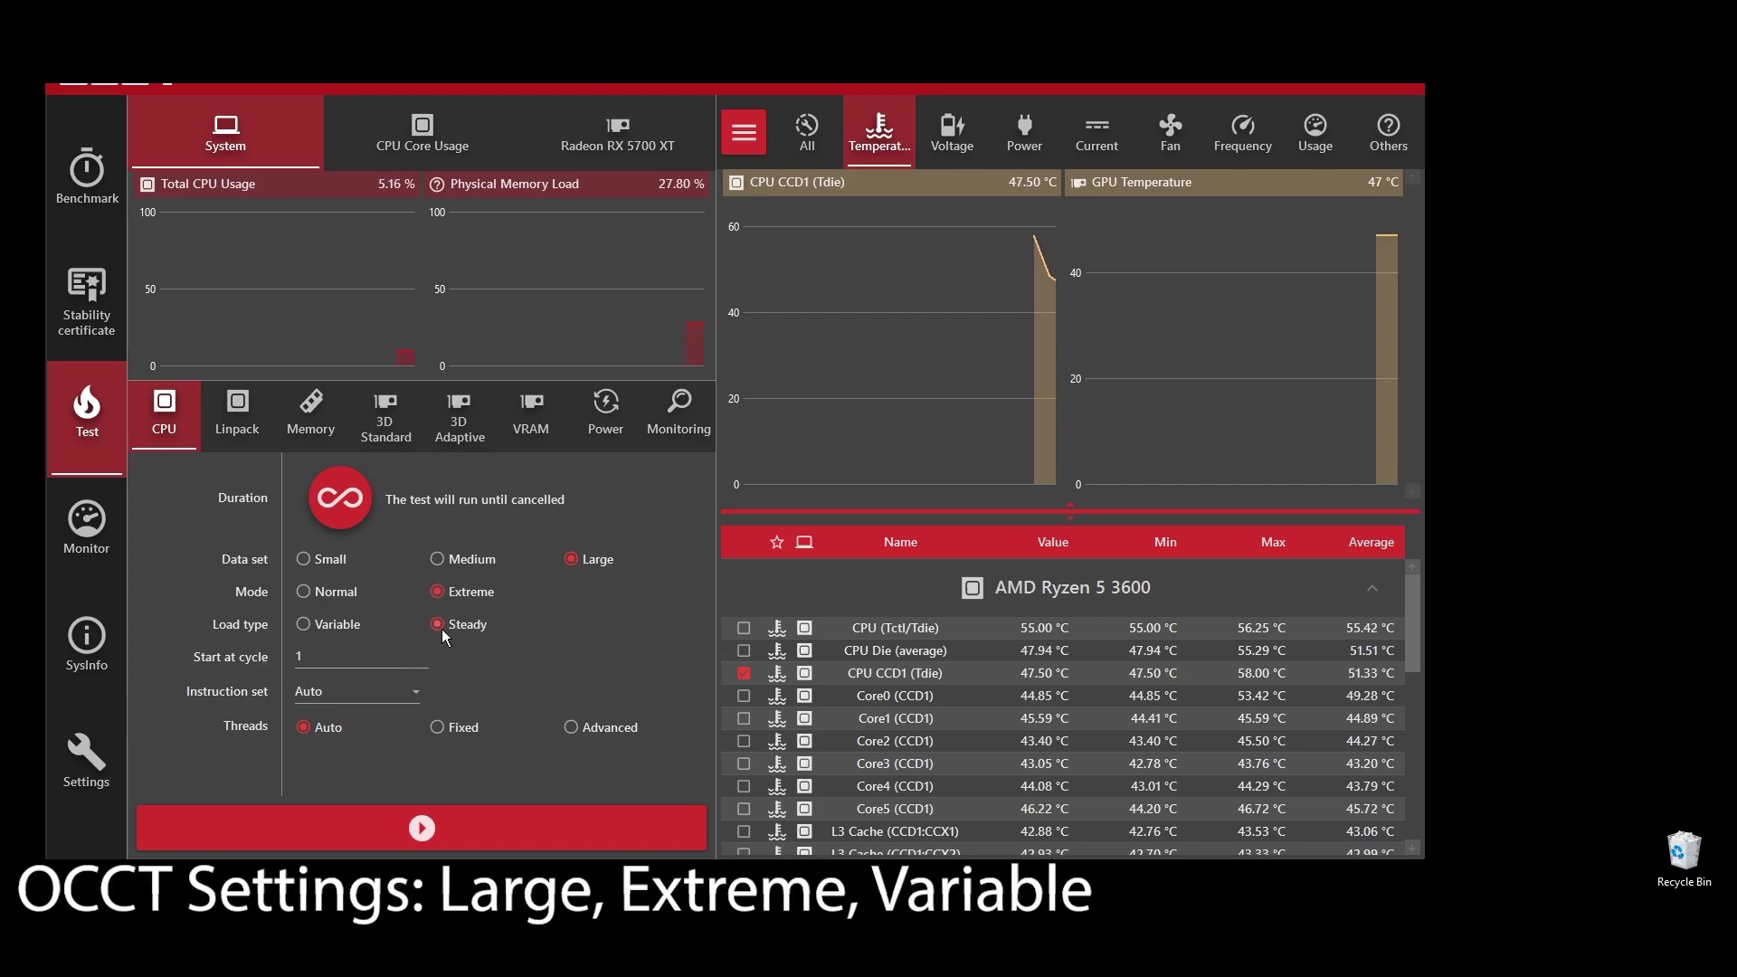
{"action": "left_click", "coordinate": [486, 830]}
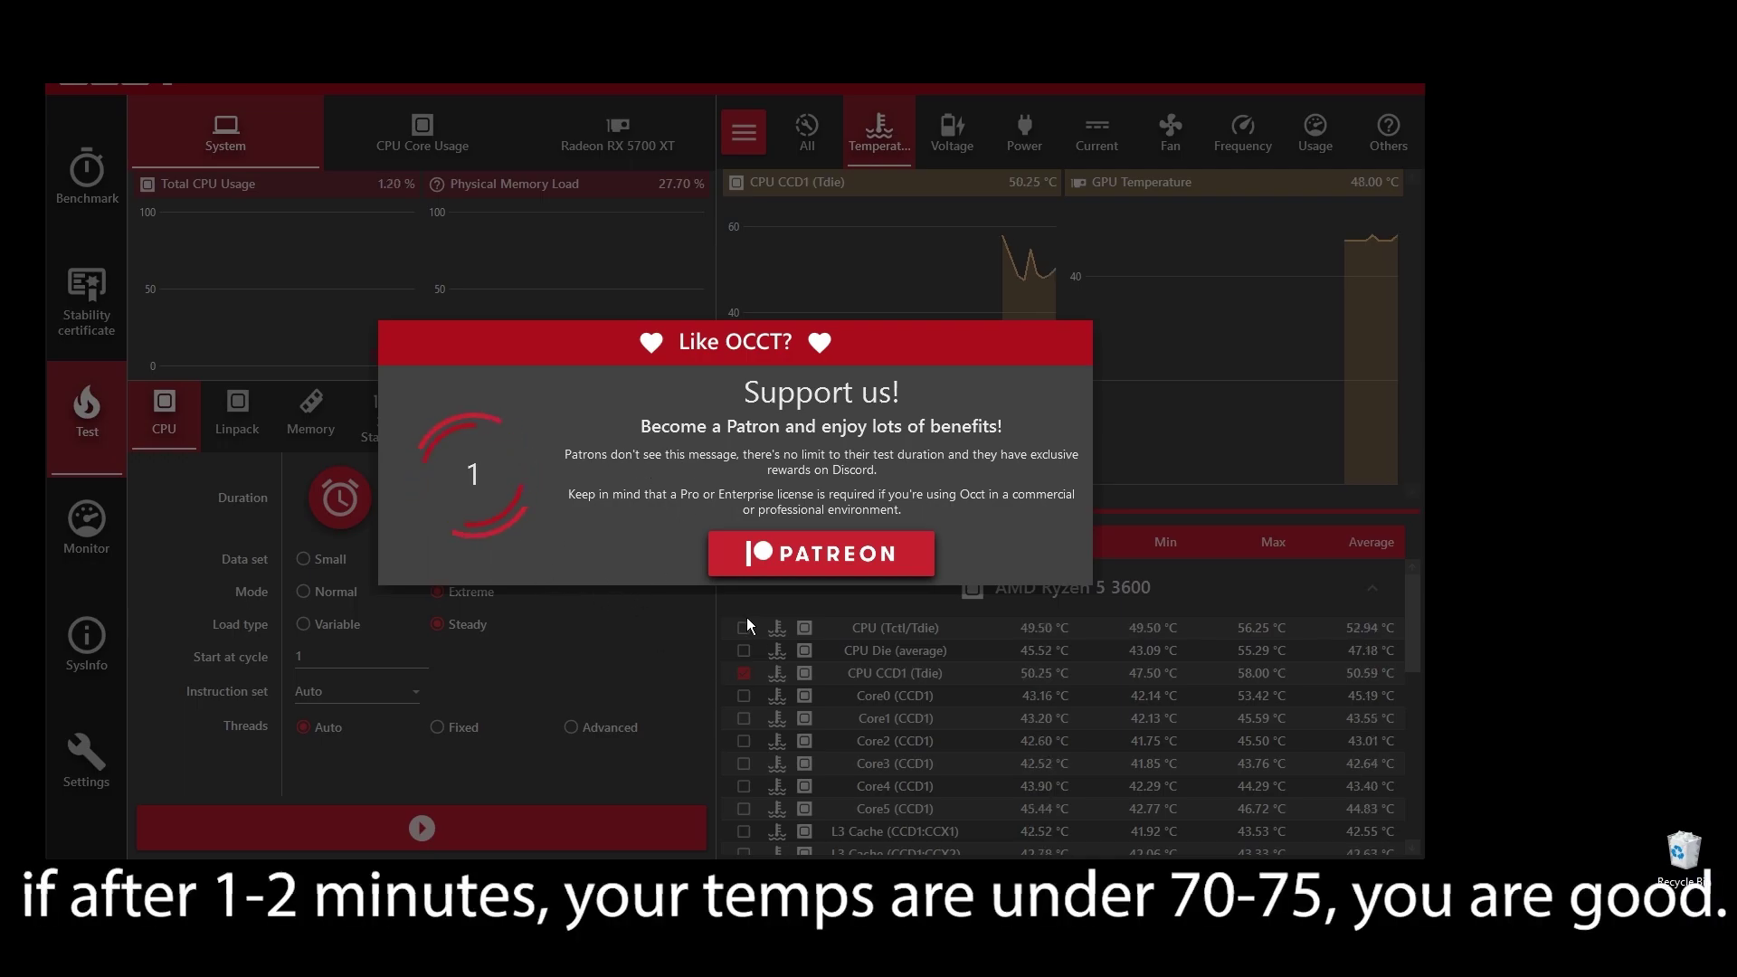
{"action": "left_click", "coordinate": [731, 583]}
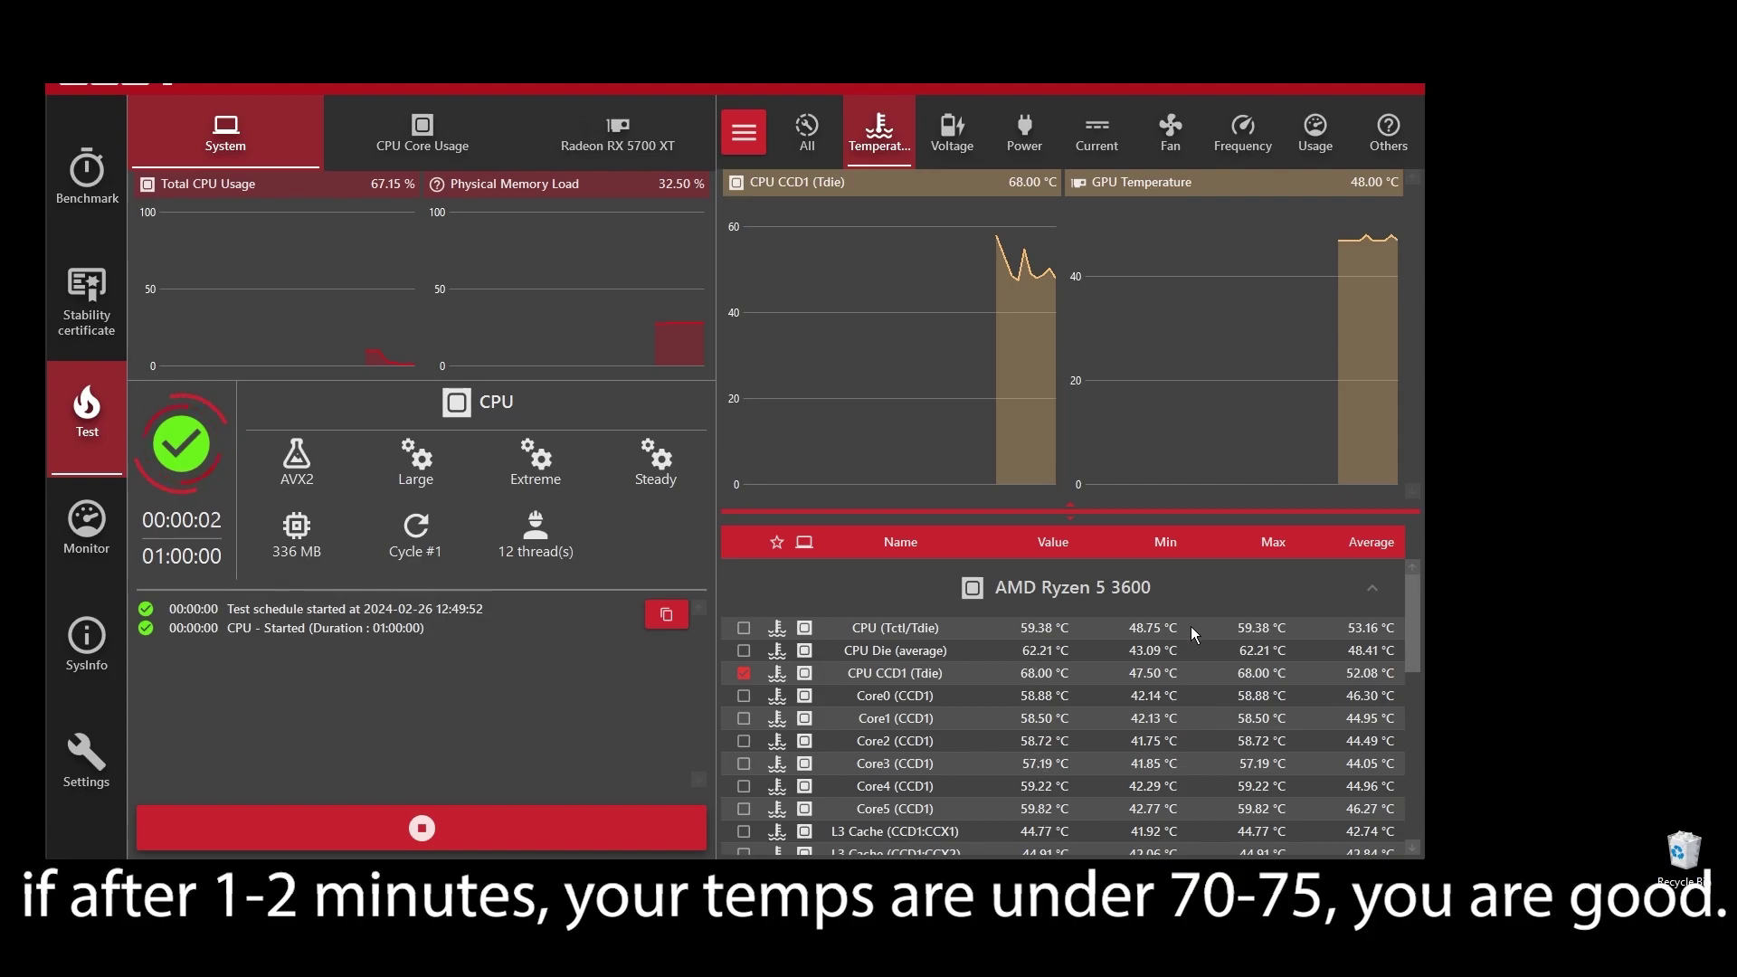
Step: Check the CPU clock speeds and temperatures under load, and stop the stress test and close OCCT
{"action": "left_click", "coordinate": [1242, 132]}
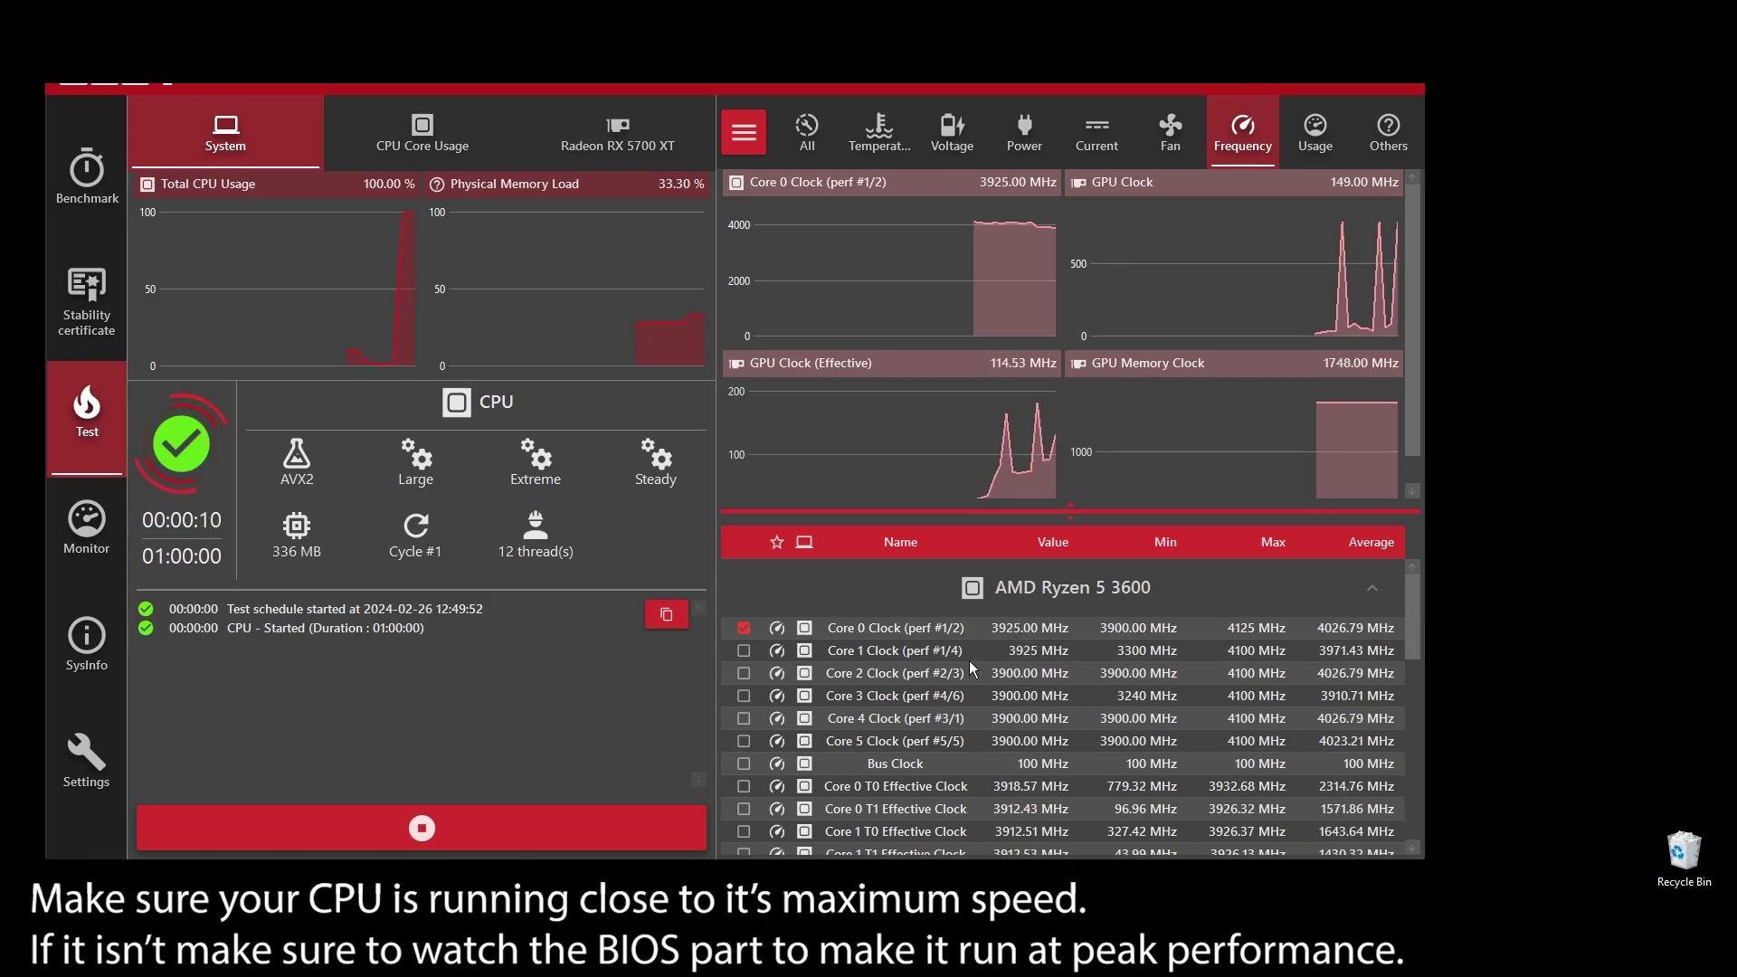
{"action": "left_click", "coordinate": [899, 134]}
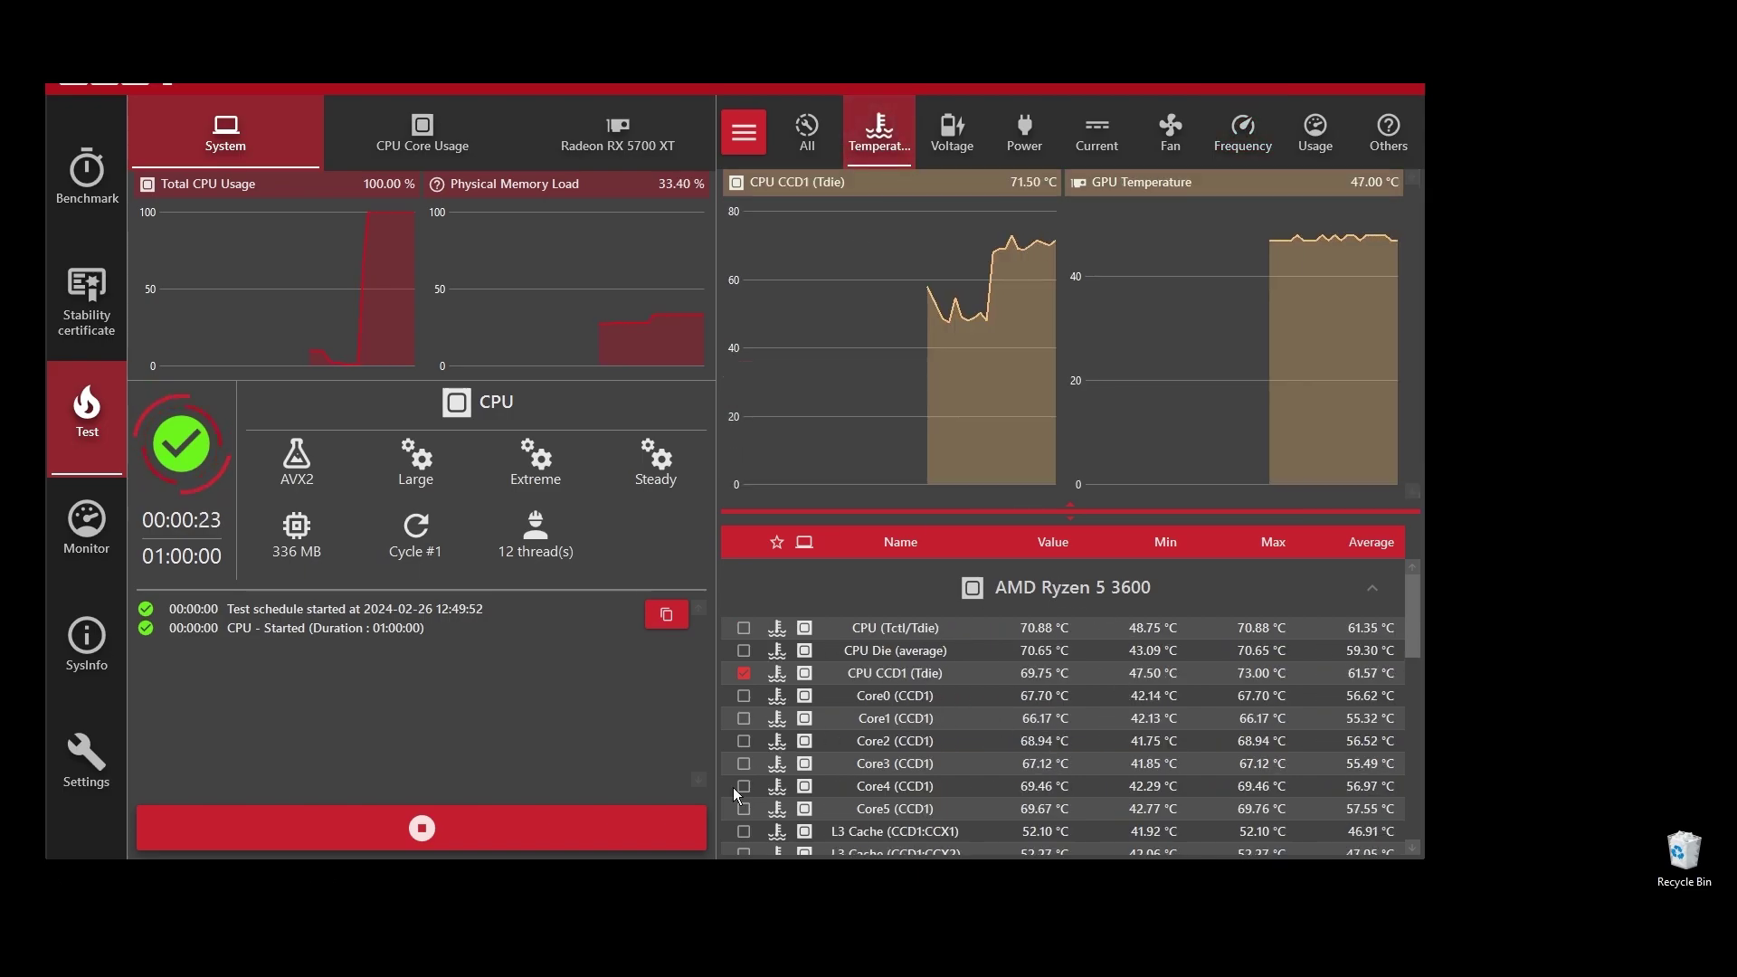
{"action": "left_click", "coordinate": [653, 828]}
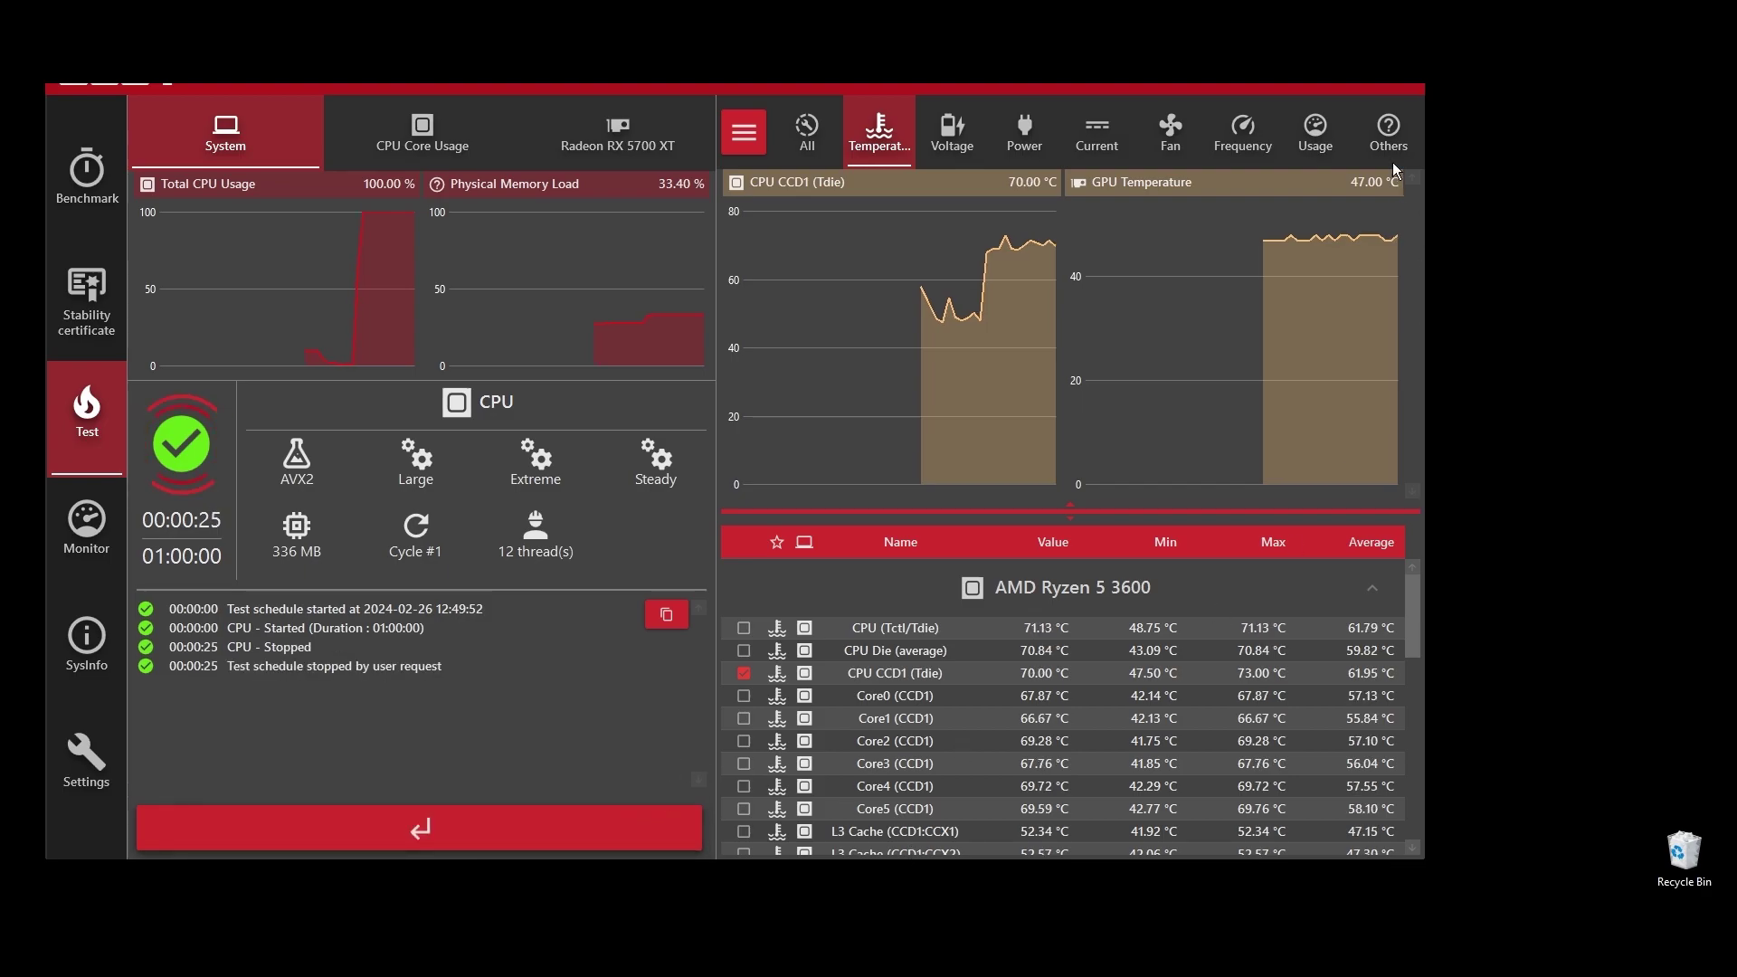
{"action": "left_click", "coordinate": [1399, 86]}
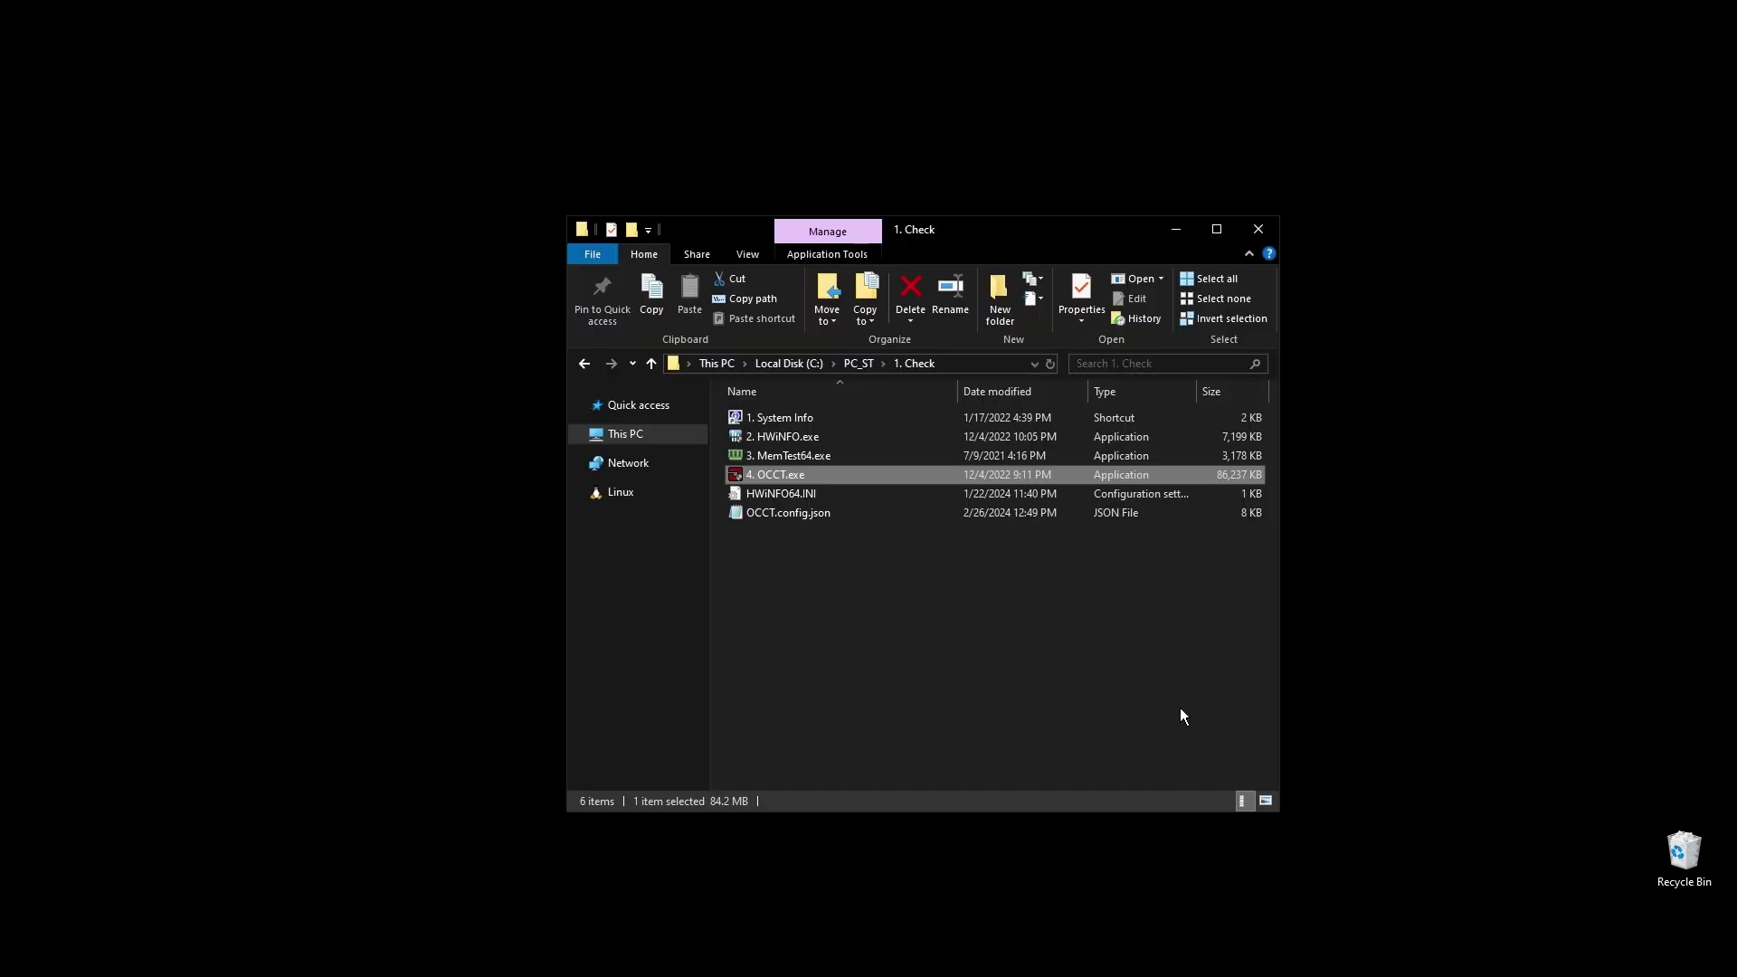
Step: Run 1. Dx Web Setup.exe from the 2. Install folder and install the DirectX runtime without the Bing Bar
{"action": "left_click", "coordinate": [910, 600]}
{"action": "left_click", "coordinate": [584, 364]}
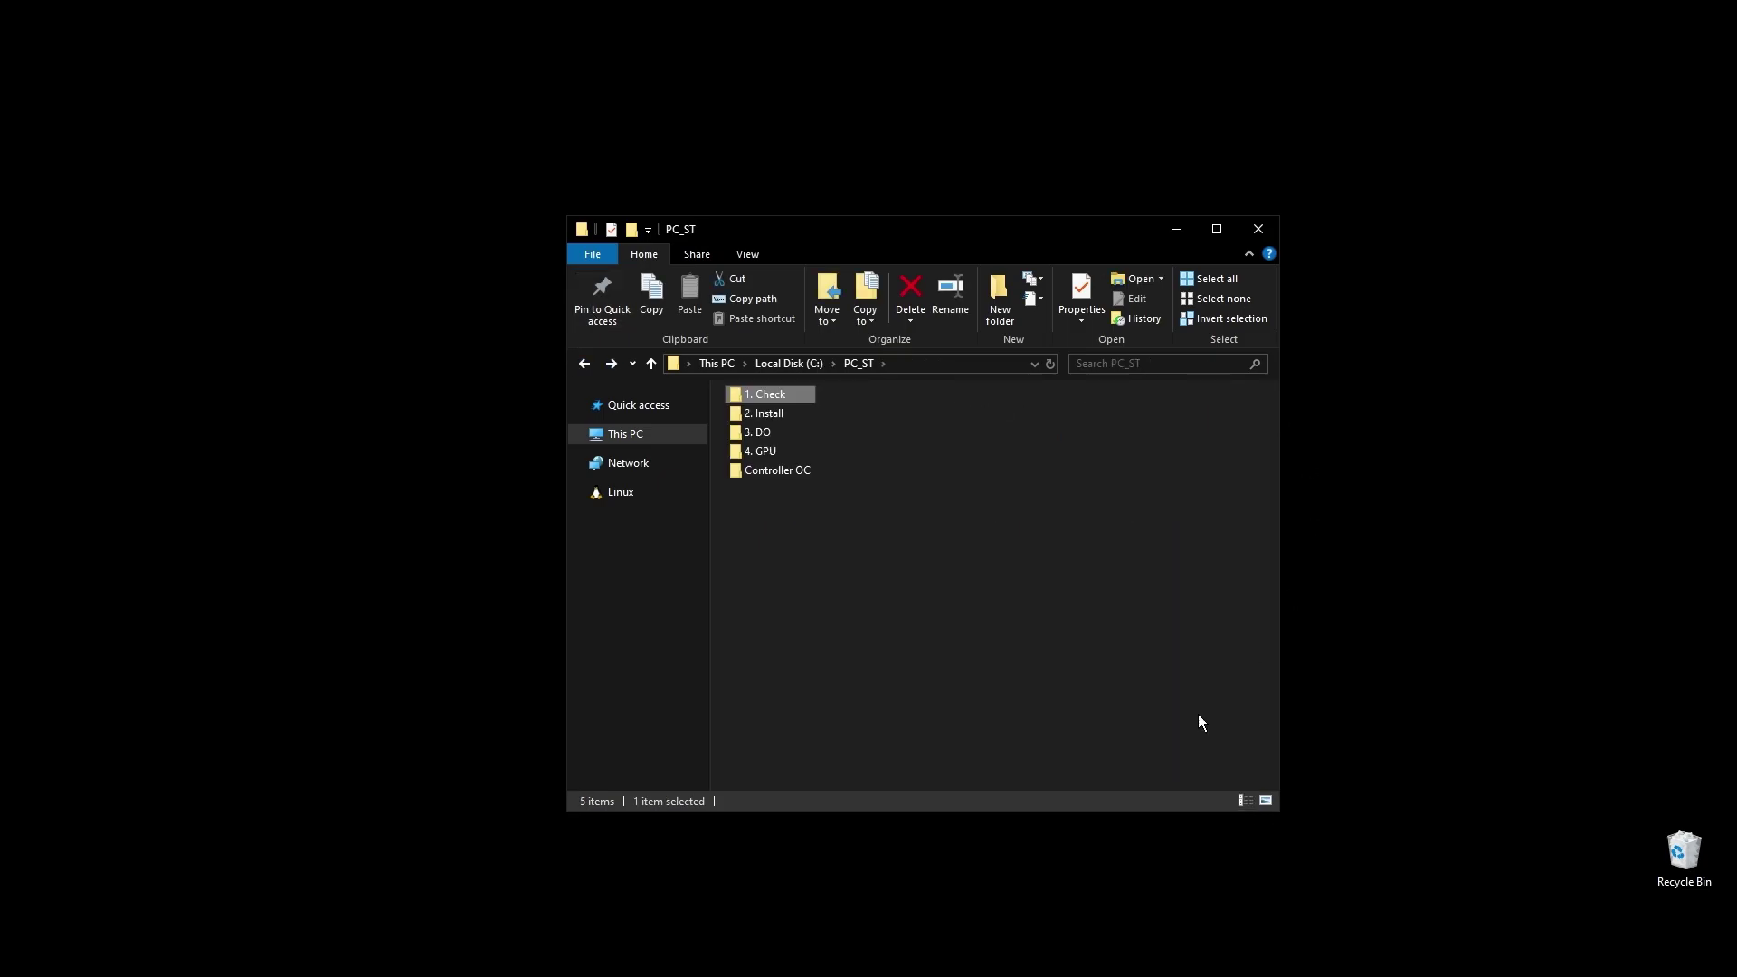
{"action": "double_click", "coordinate": [769, 415]}
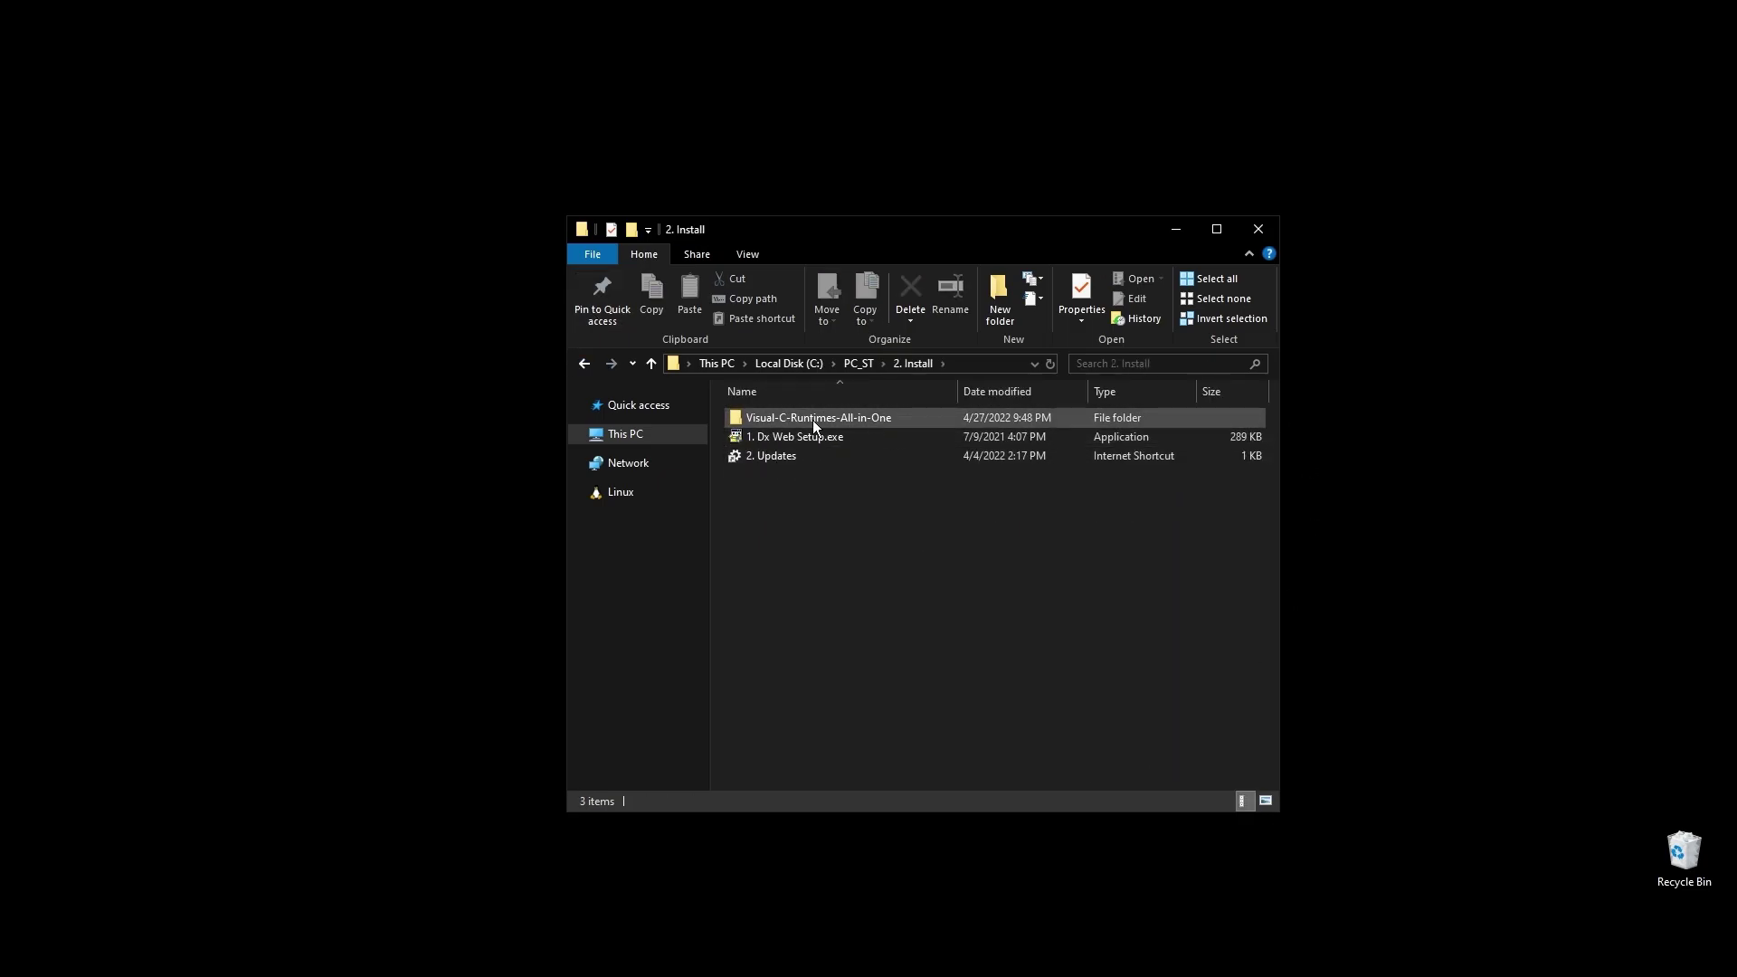
{"action": "left_click", "coordinate": [805, 436]}
{"action": "double_click", "coordinate": [805, 436]}
{"action": "left_click", "coordinate": [429, 449]}
{"action": "left_click", "coordinate": [527, 514]}
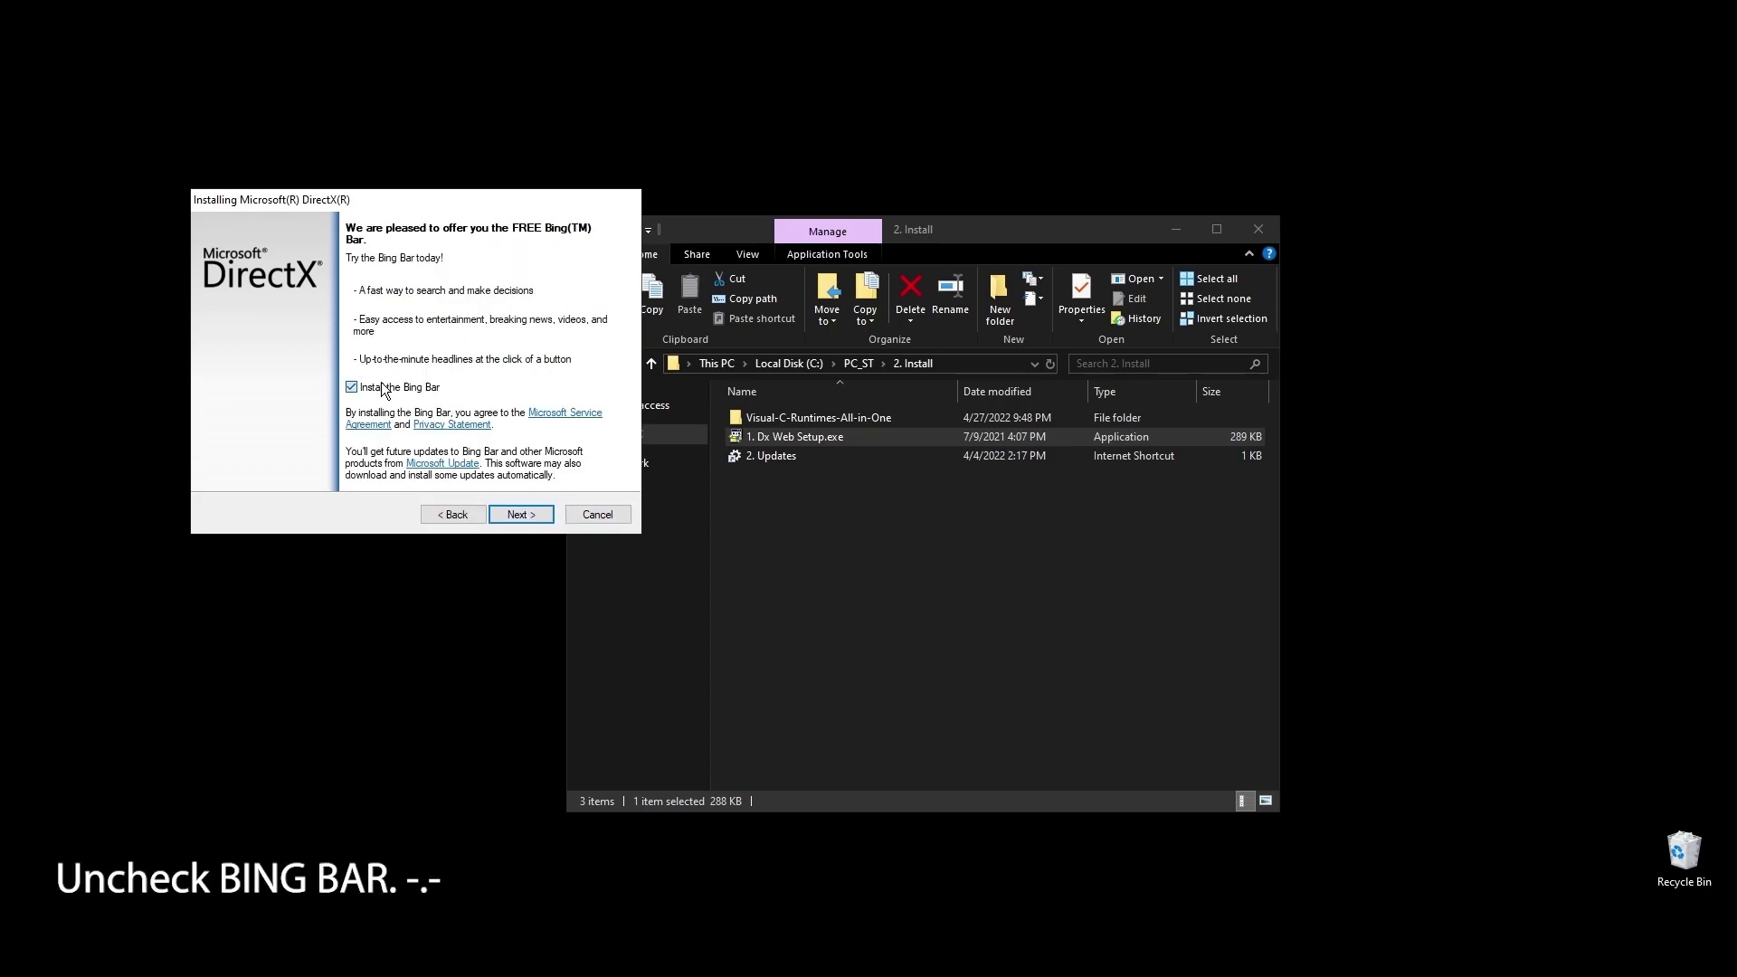
{"action": "left_click", "coordinate": [351, 387]}
{"action": "left_click", "coordinate": [503, 517]}
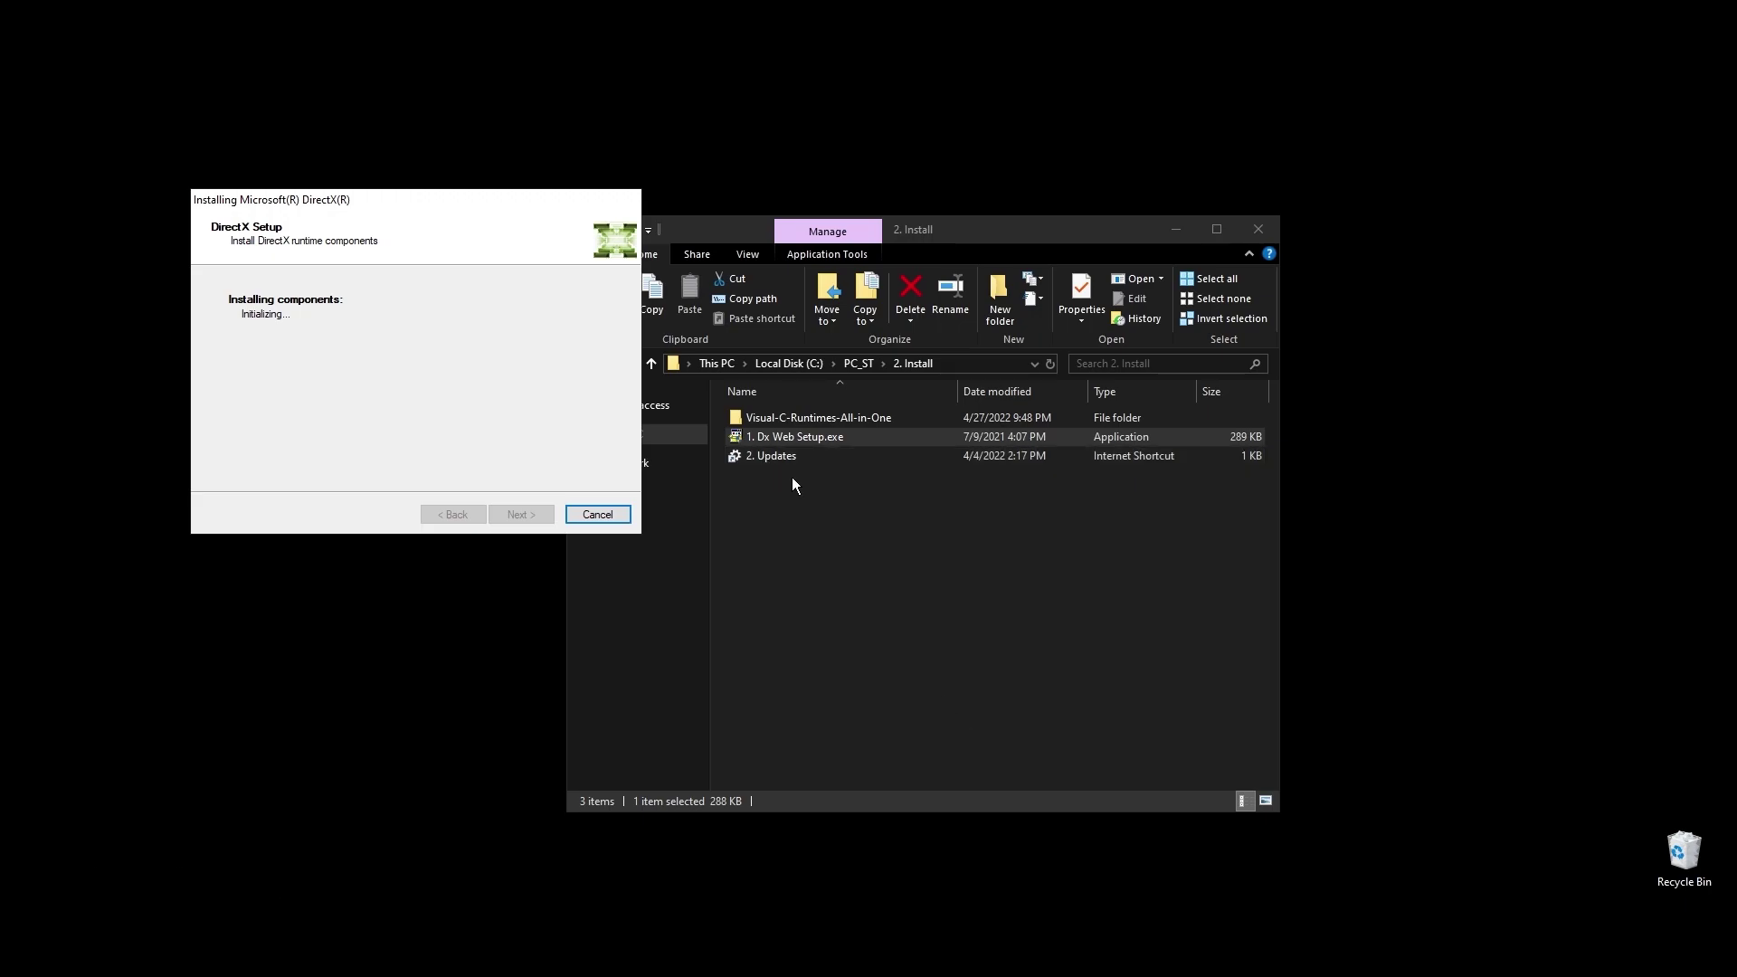
Step: Open Windows Update through the 2. Updates shortcut and resume the paused updates
{"action": "double_click", "coordinate": [765, 455]}
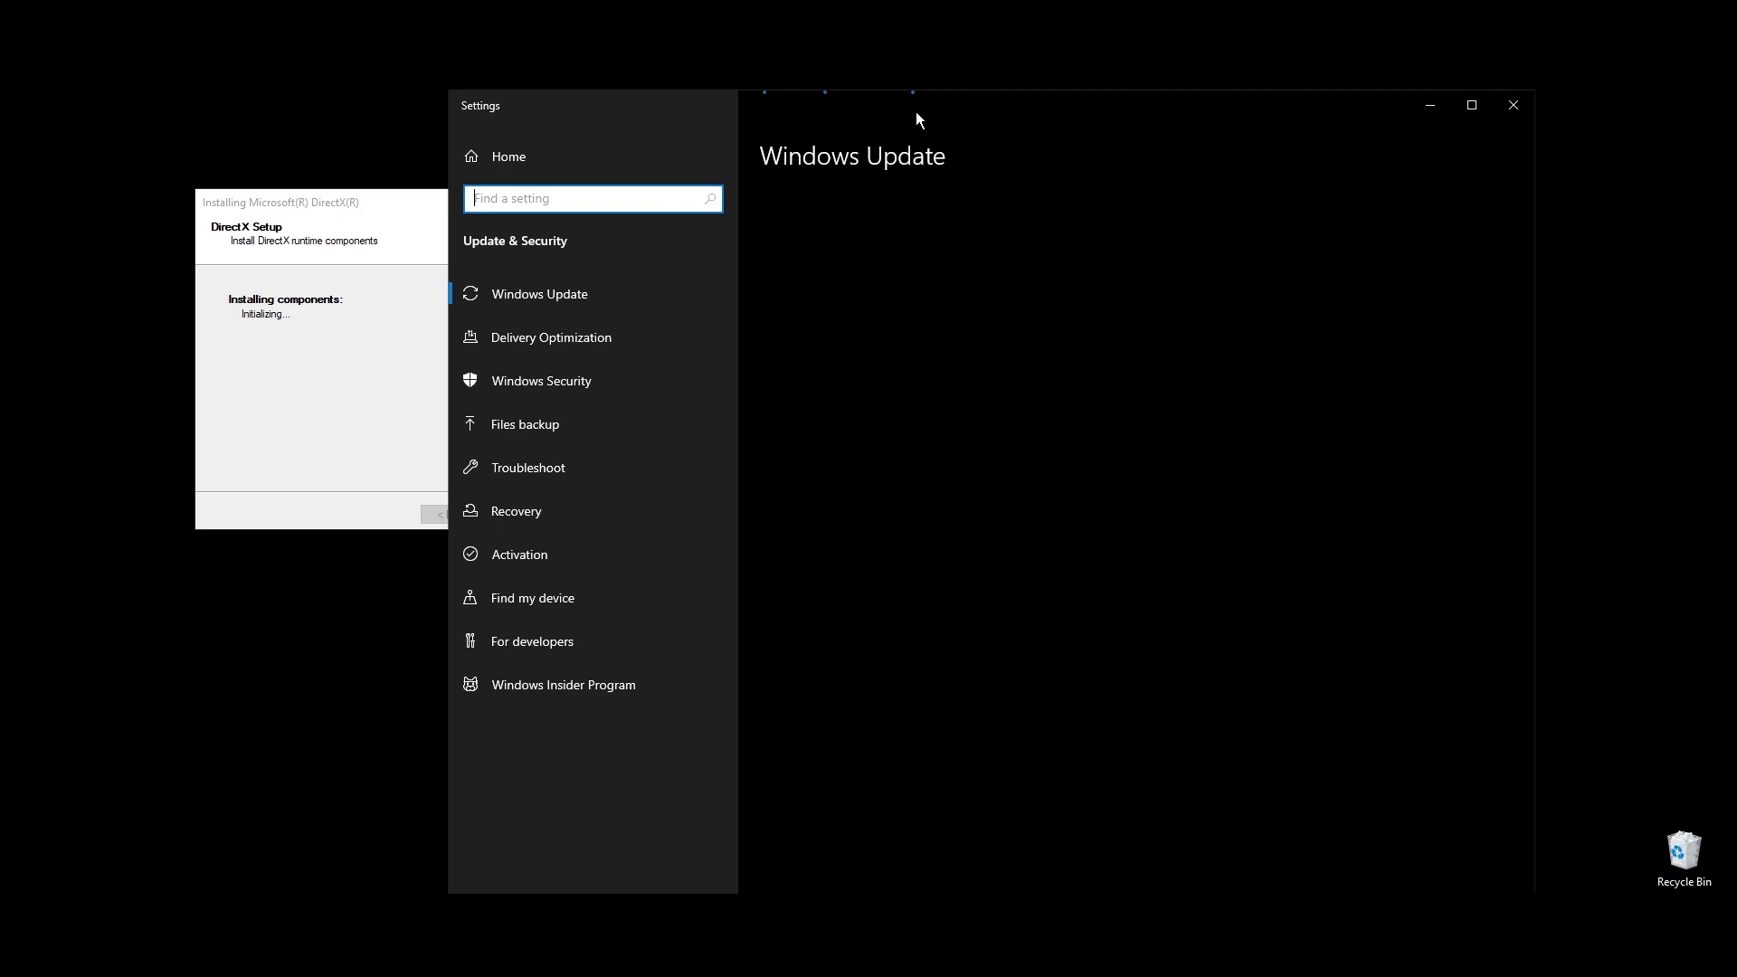
{"action": "left_click_drag", "start_coordinate": [916, 114], "coordinate": [1097, 105]}
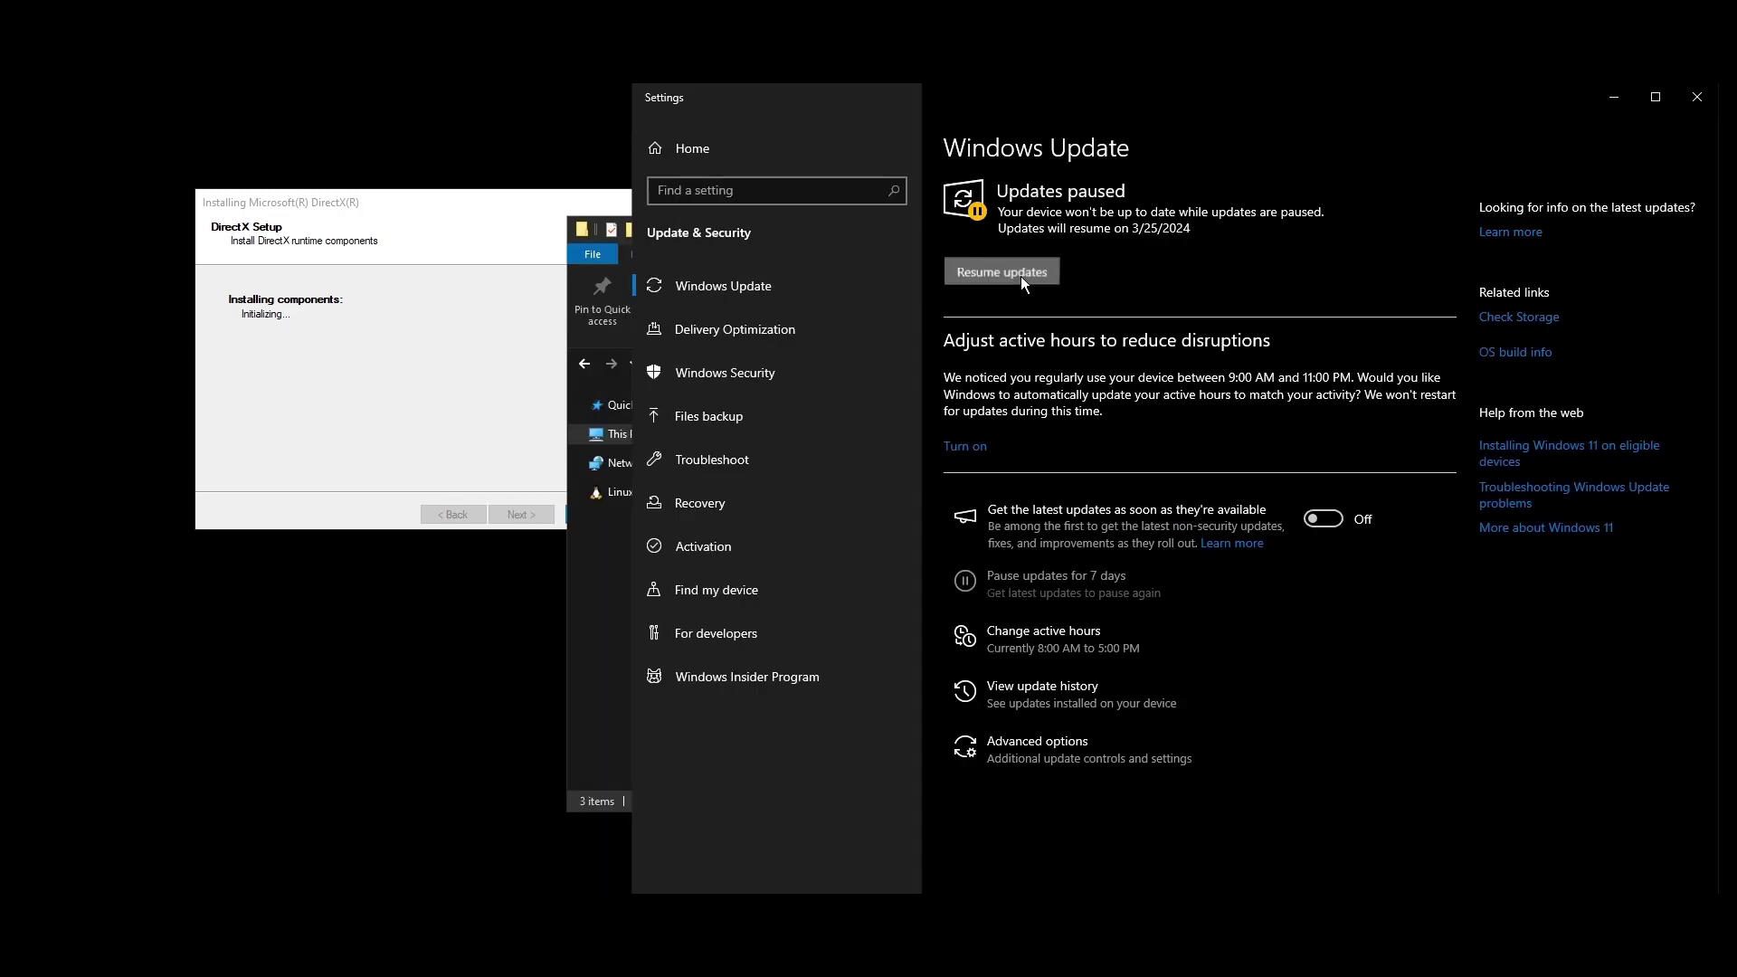
{"action": "left_click", "coordinate": [1021, 275]}
Step: Close the DirectX installer and arrange the 2. Install folder and a narrower Windows Update window side by side
{"action": "left_click", "coordinate": [535, 470]}
{"action": "left_click", "coordinate": [541, 516]}
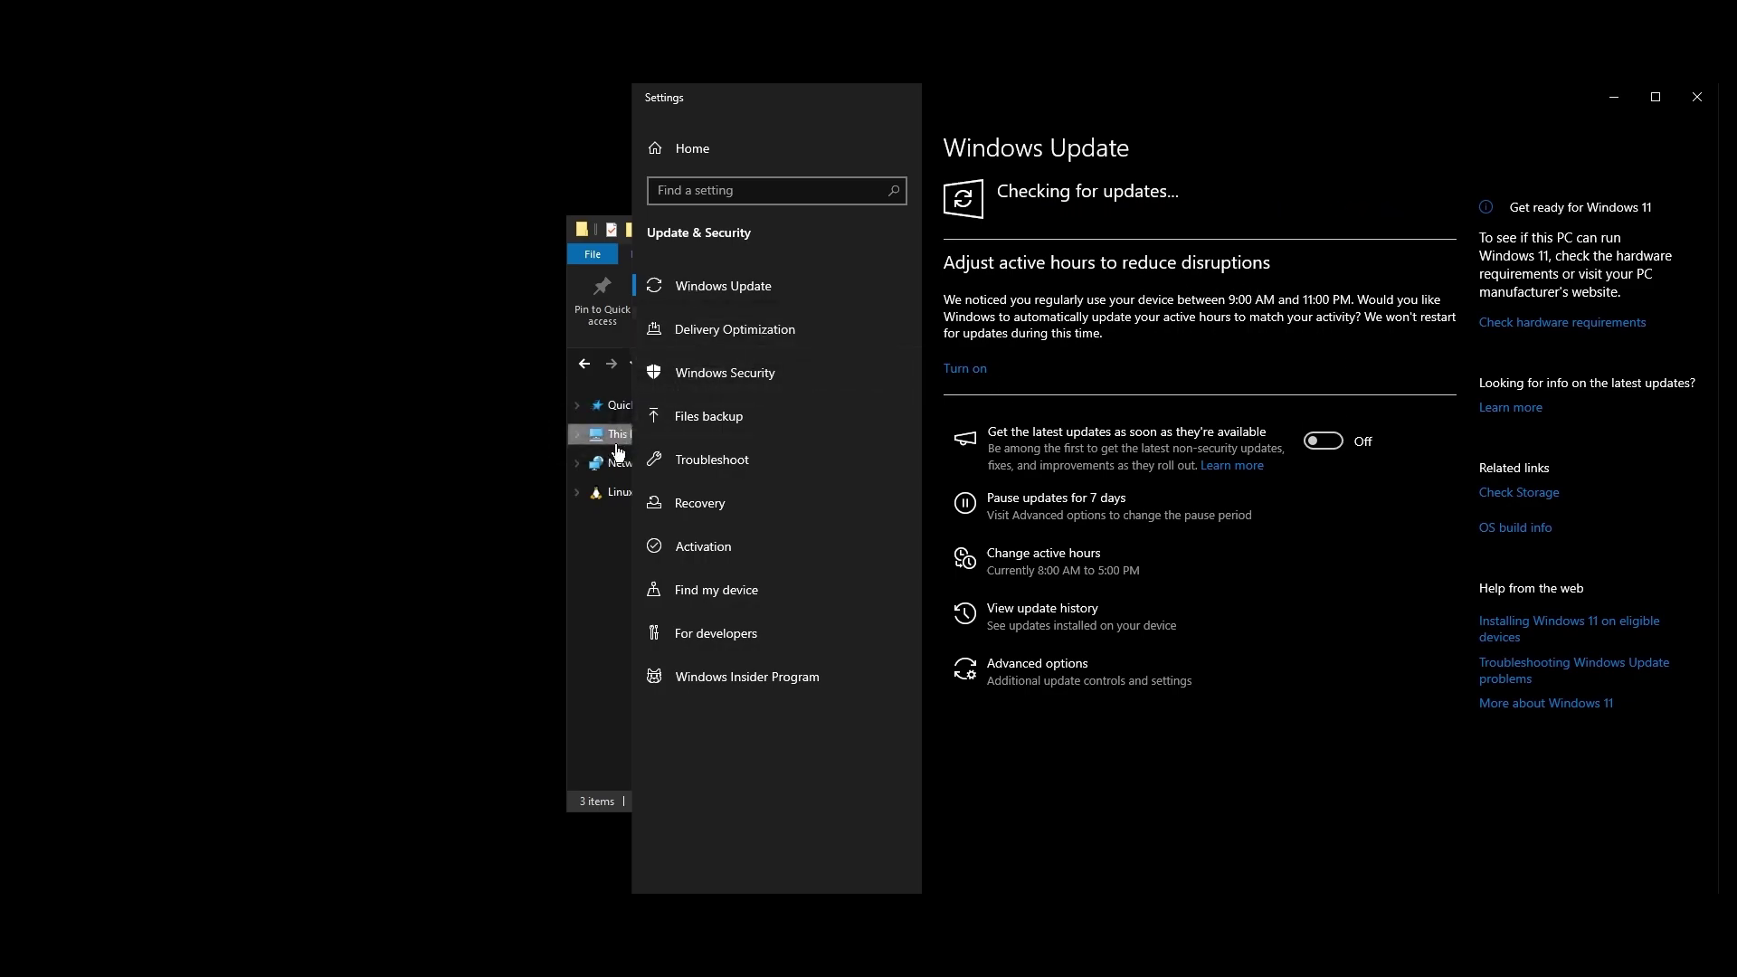
{"action": "left_click_drag", "start_coordinate": [633, 449], "coordinate": [1200, 433]}
{"action": "left_click_drag", "start_coordinate": [950, 229], "coordinate": [520, 221]}
{"action": "left_click_drag", "start_coordinate": [1298, 98], "coordinate": [1142, 107]}
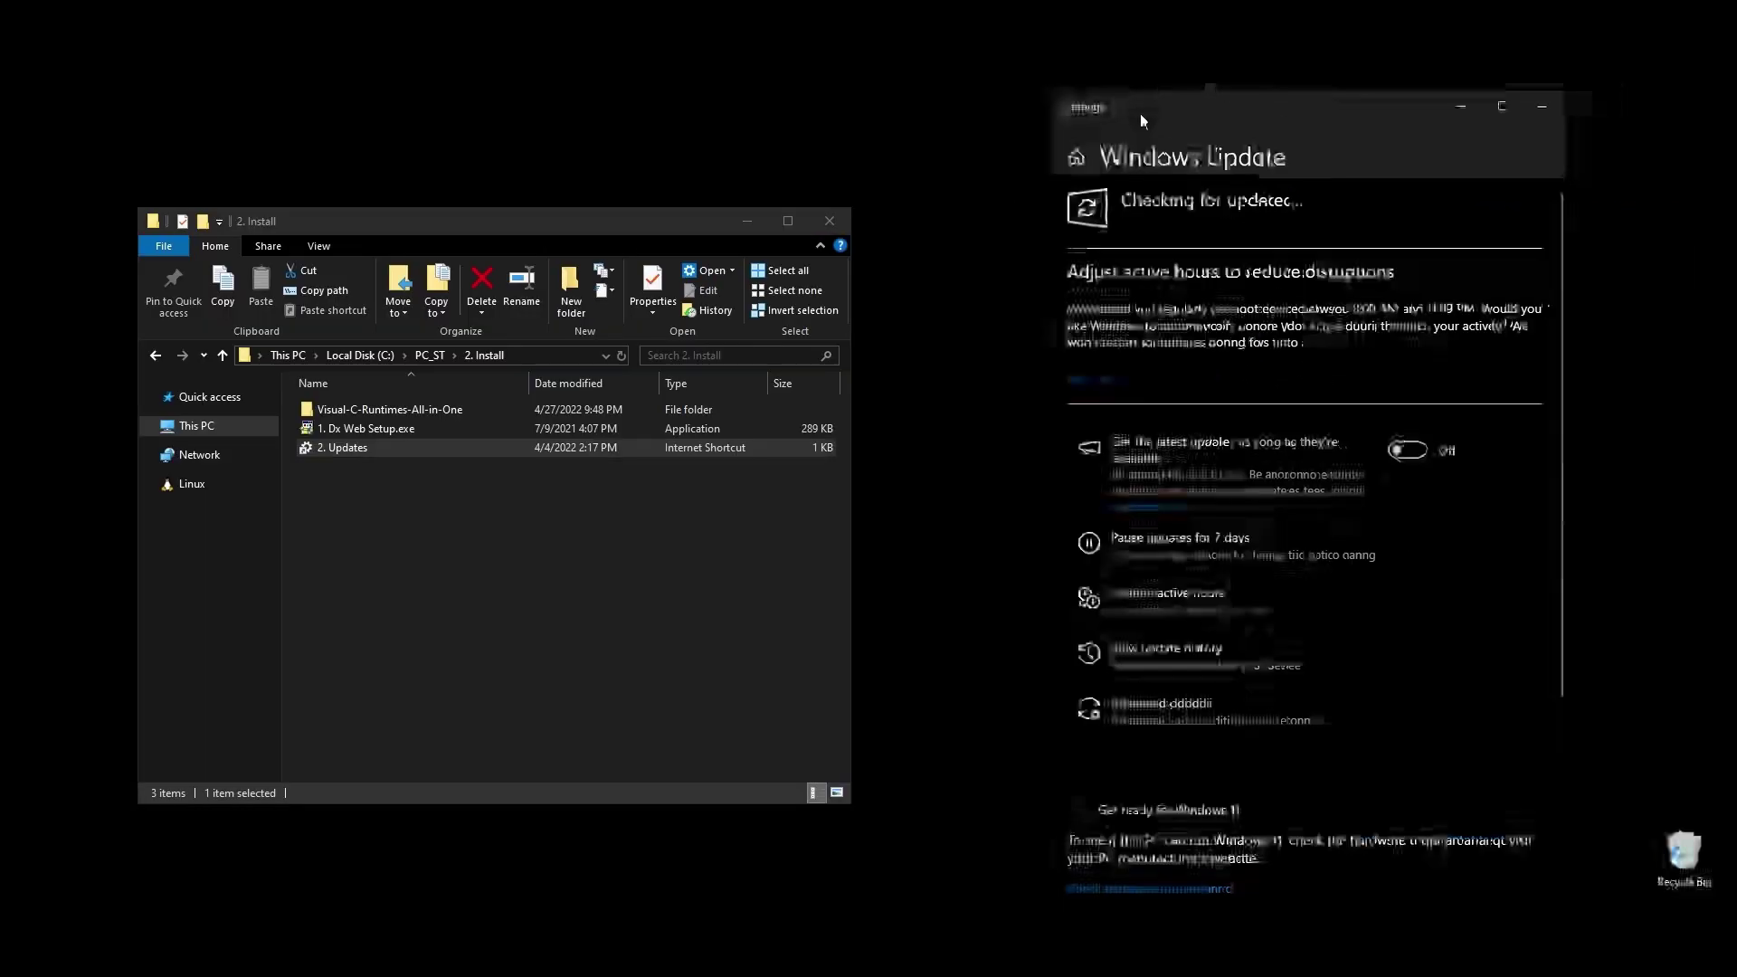
Step: Run install_all.bat from the Visual-C-Runtimes-All-in-One folder to install the Visual C++ runtimes
{"action": "double_click", "coordinate": [414, 407]}
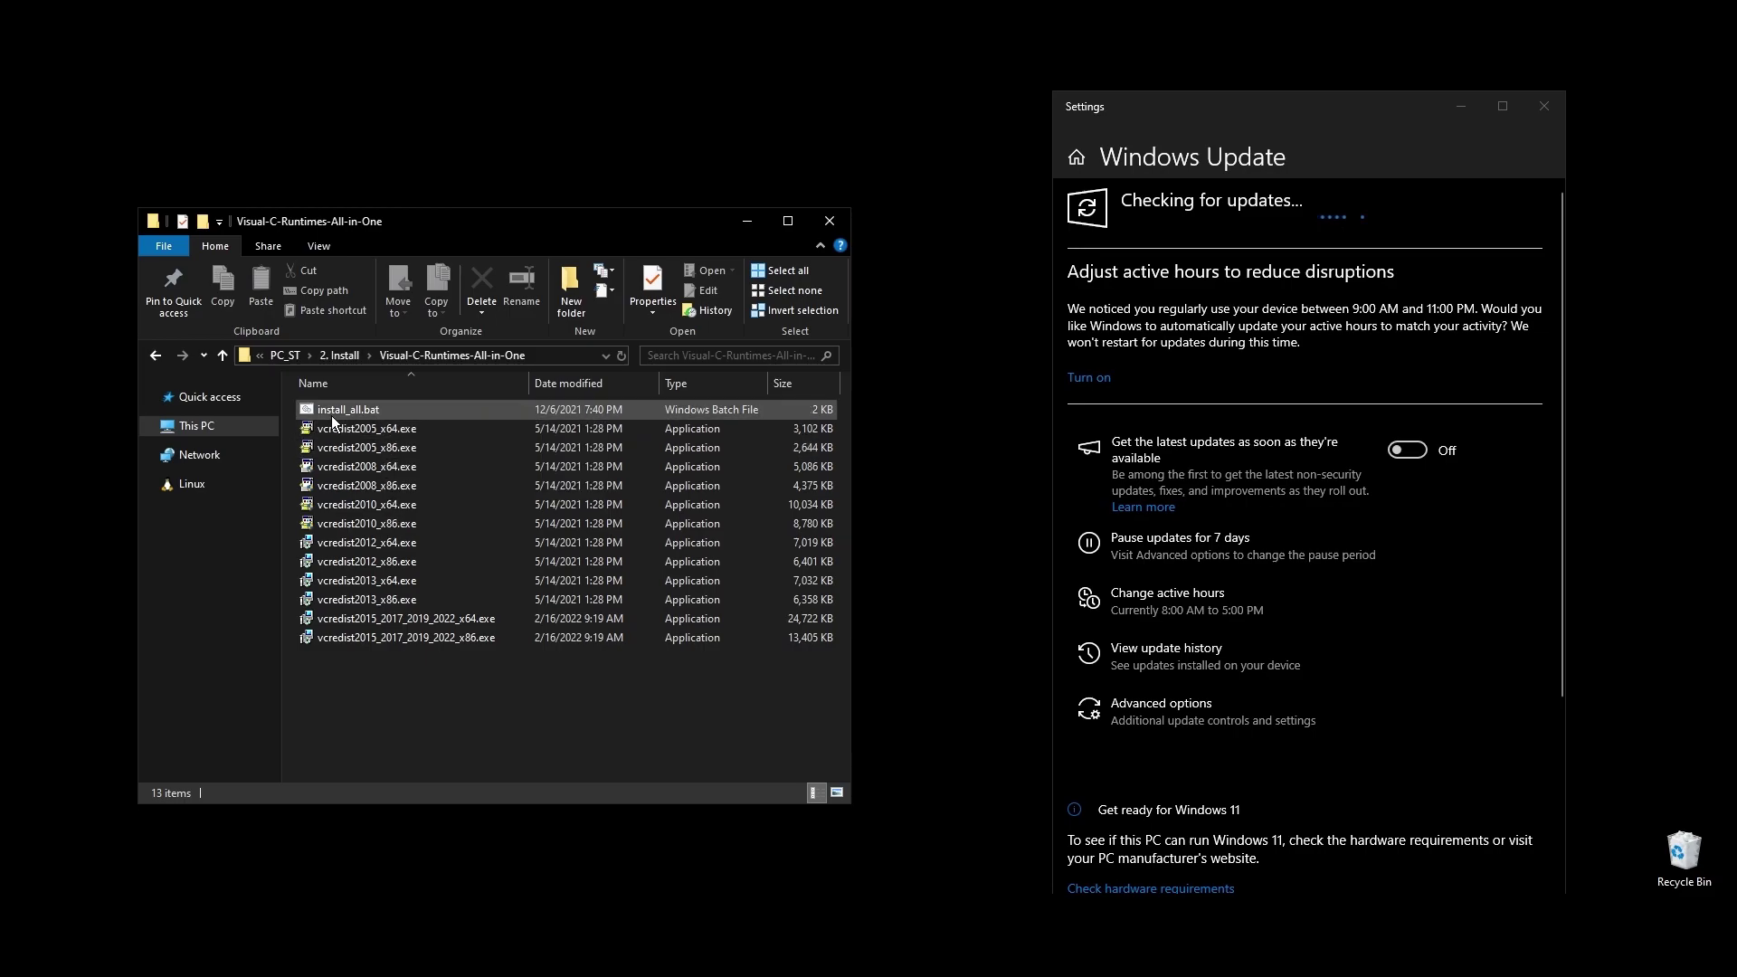
{"action": "right_click", "coordinate": [333, 415]}
{"action": "left_click", "coordinate": [422, 488]}
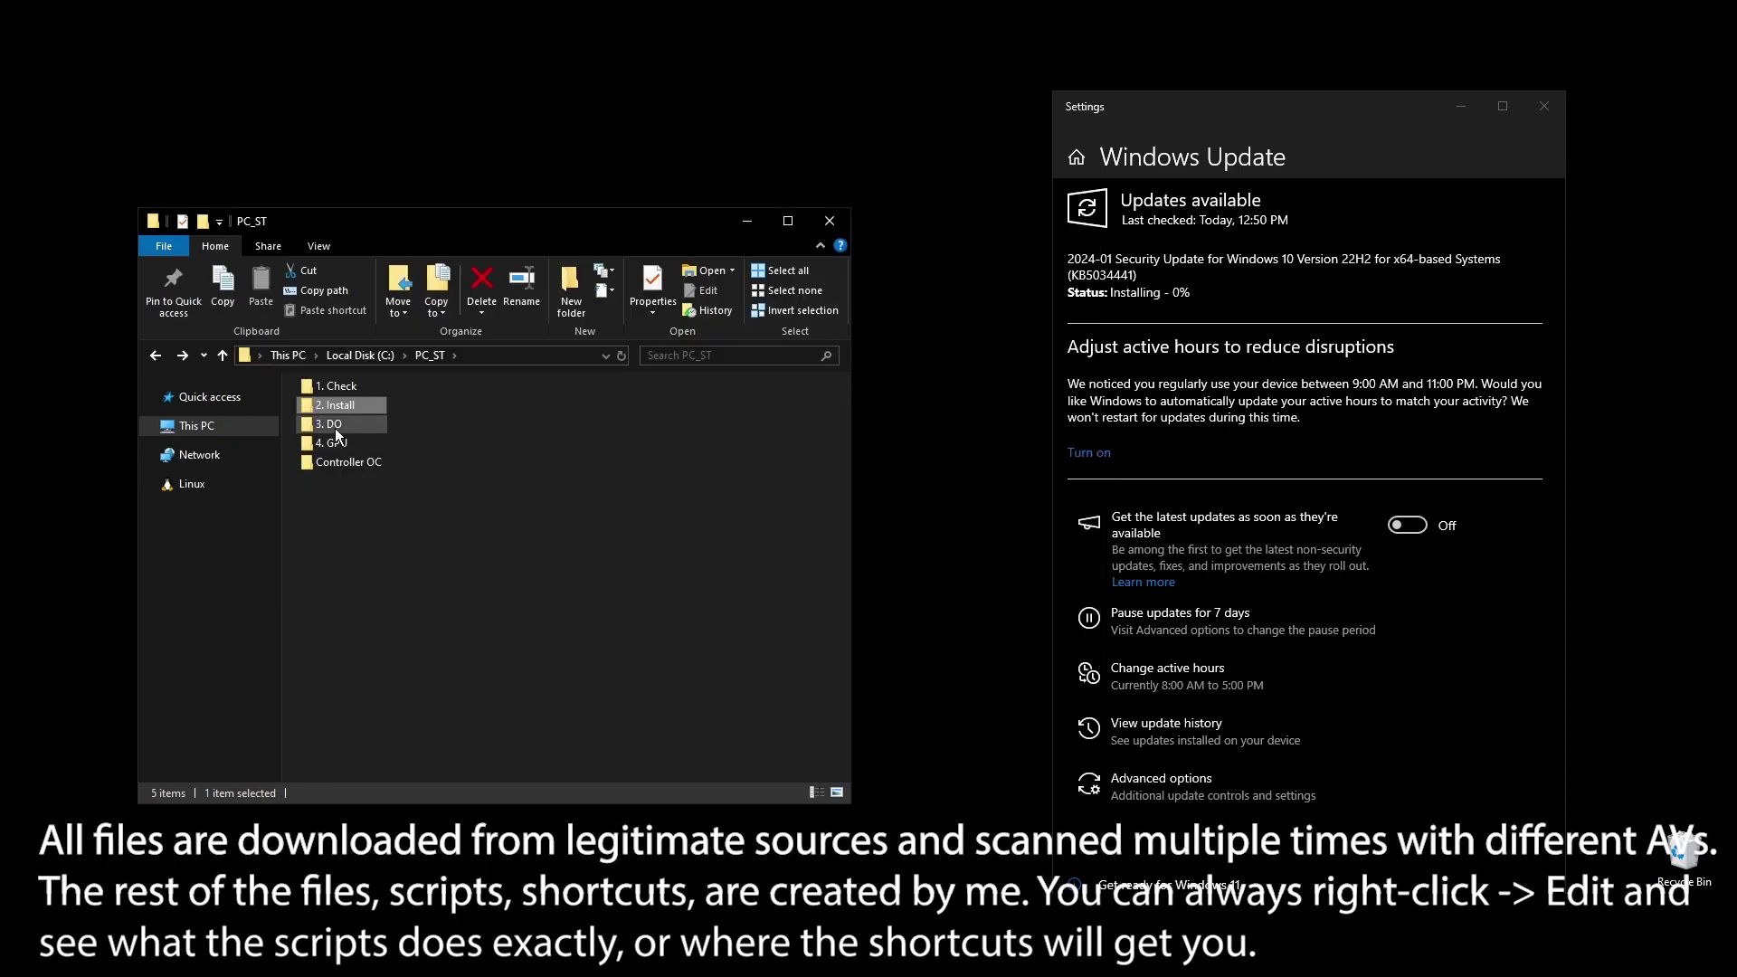
Step: Run the 2. PP.cmd power plan script from the 3. DO folder and dismiss its console
{"action": "double_click", "coordinate": [334, 427]}
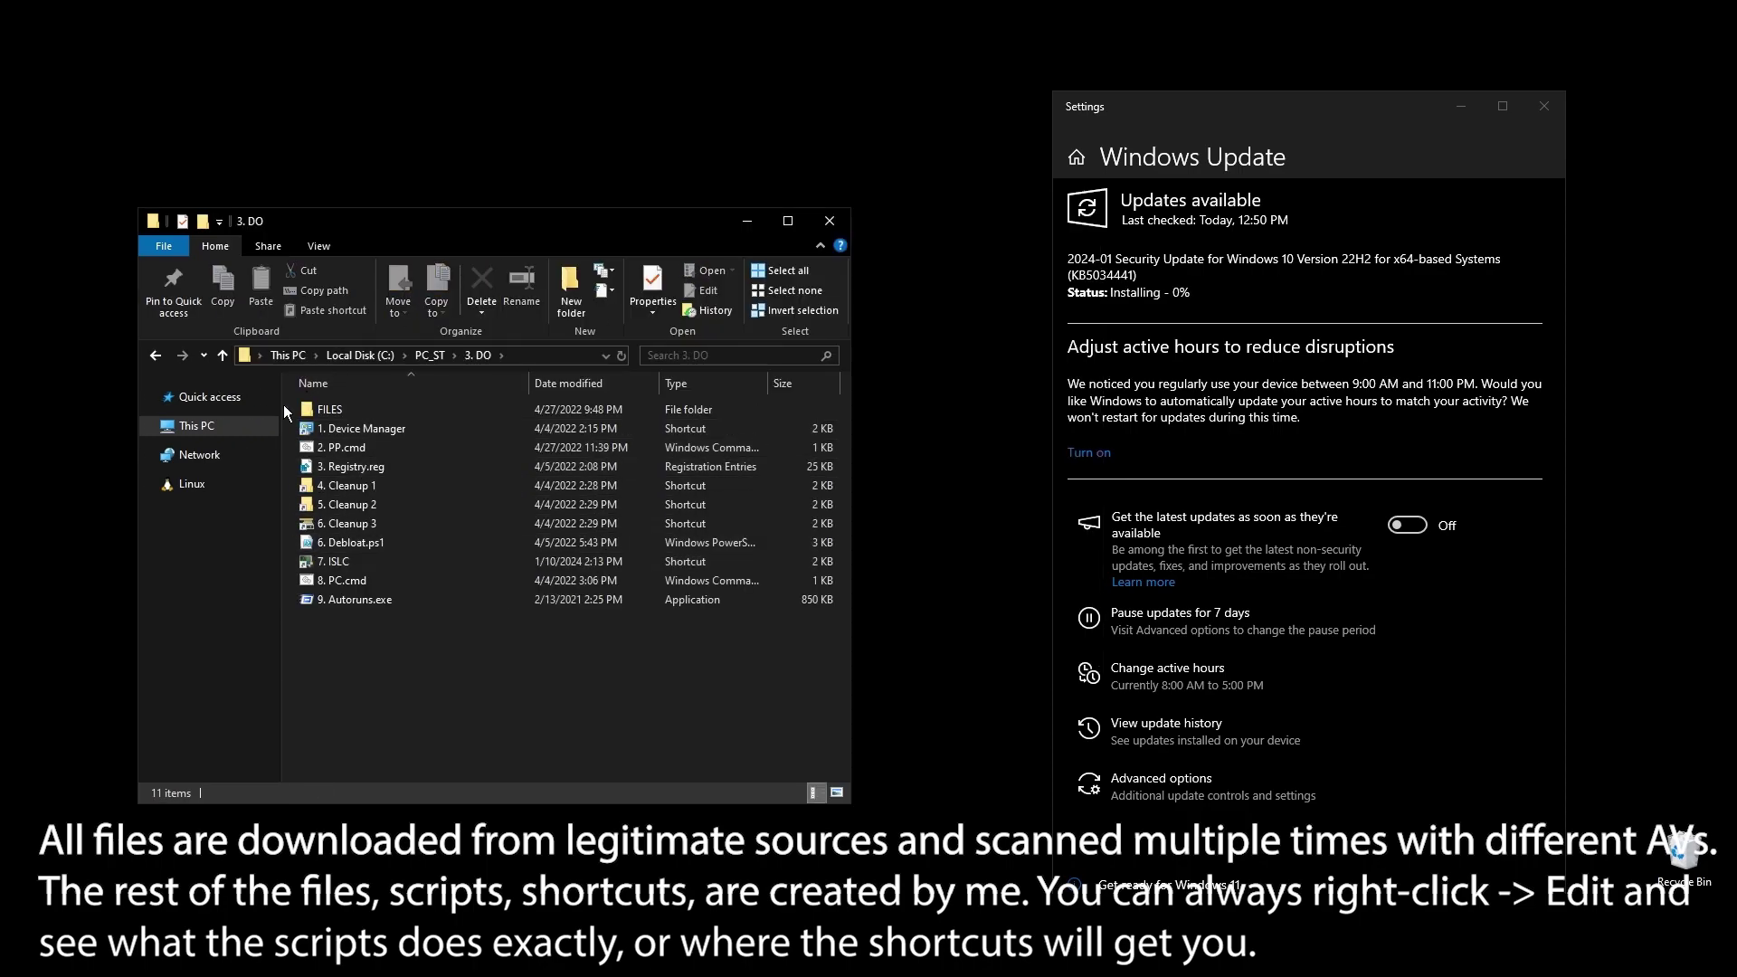
{"action": "double_click", "coordinate": [339, 449]}
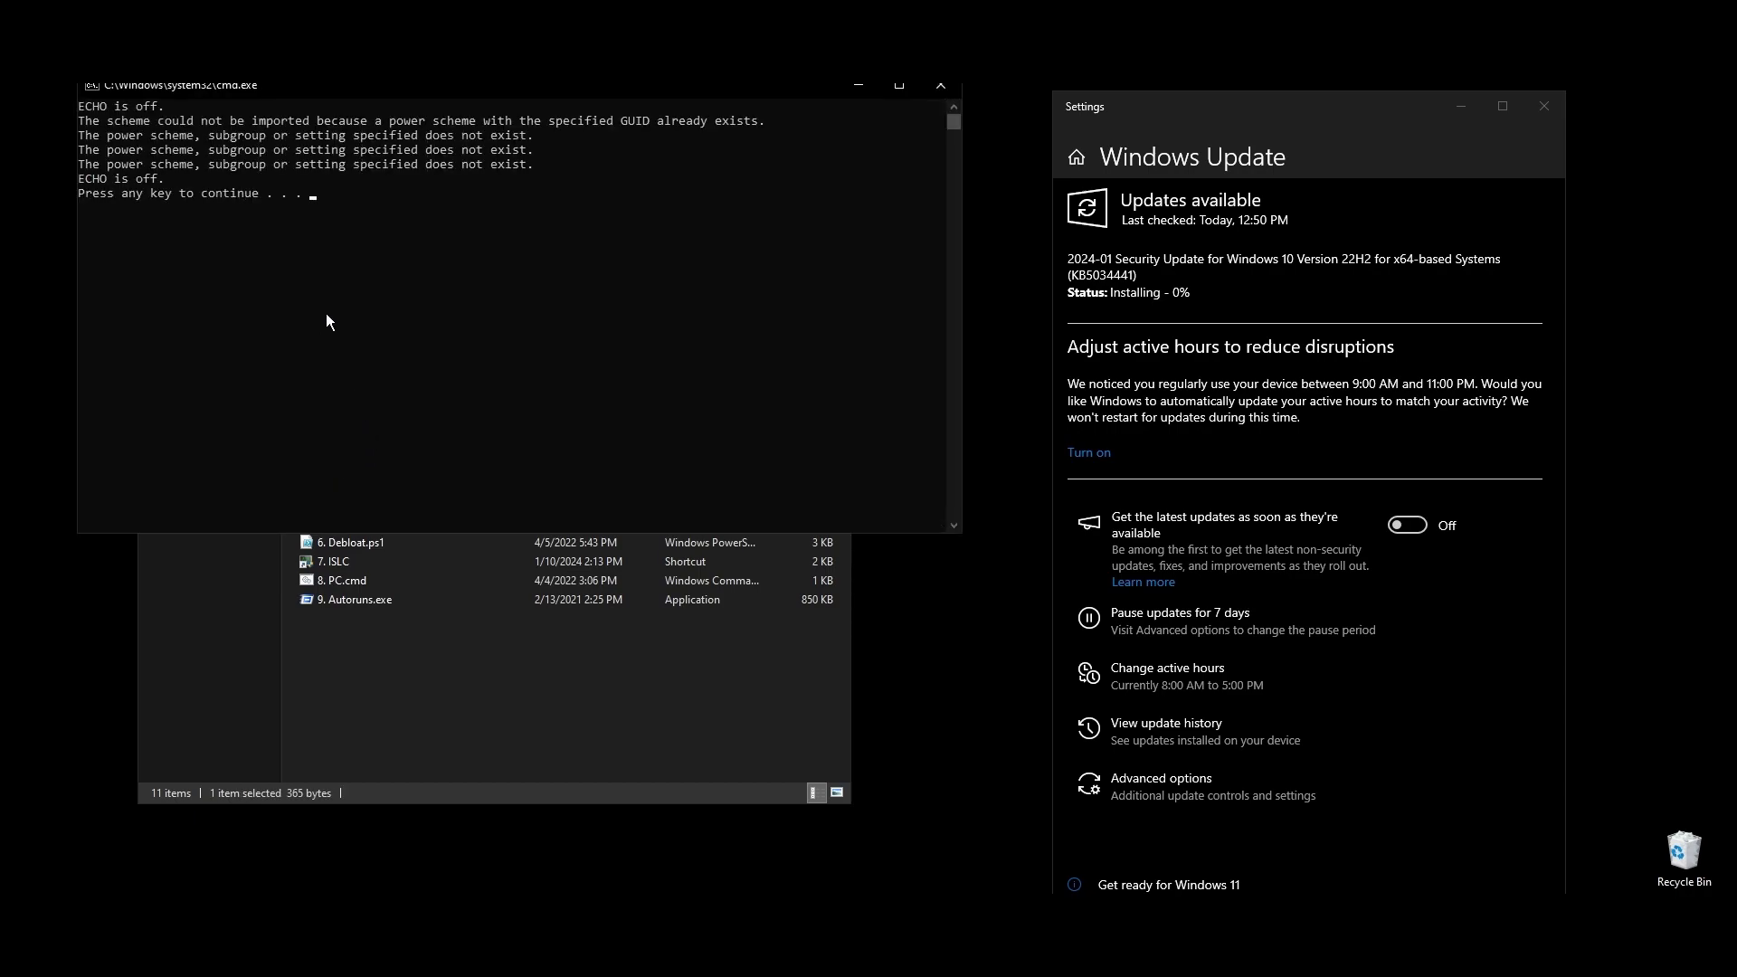
{"action": "key", "text": "Return"}
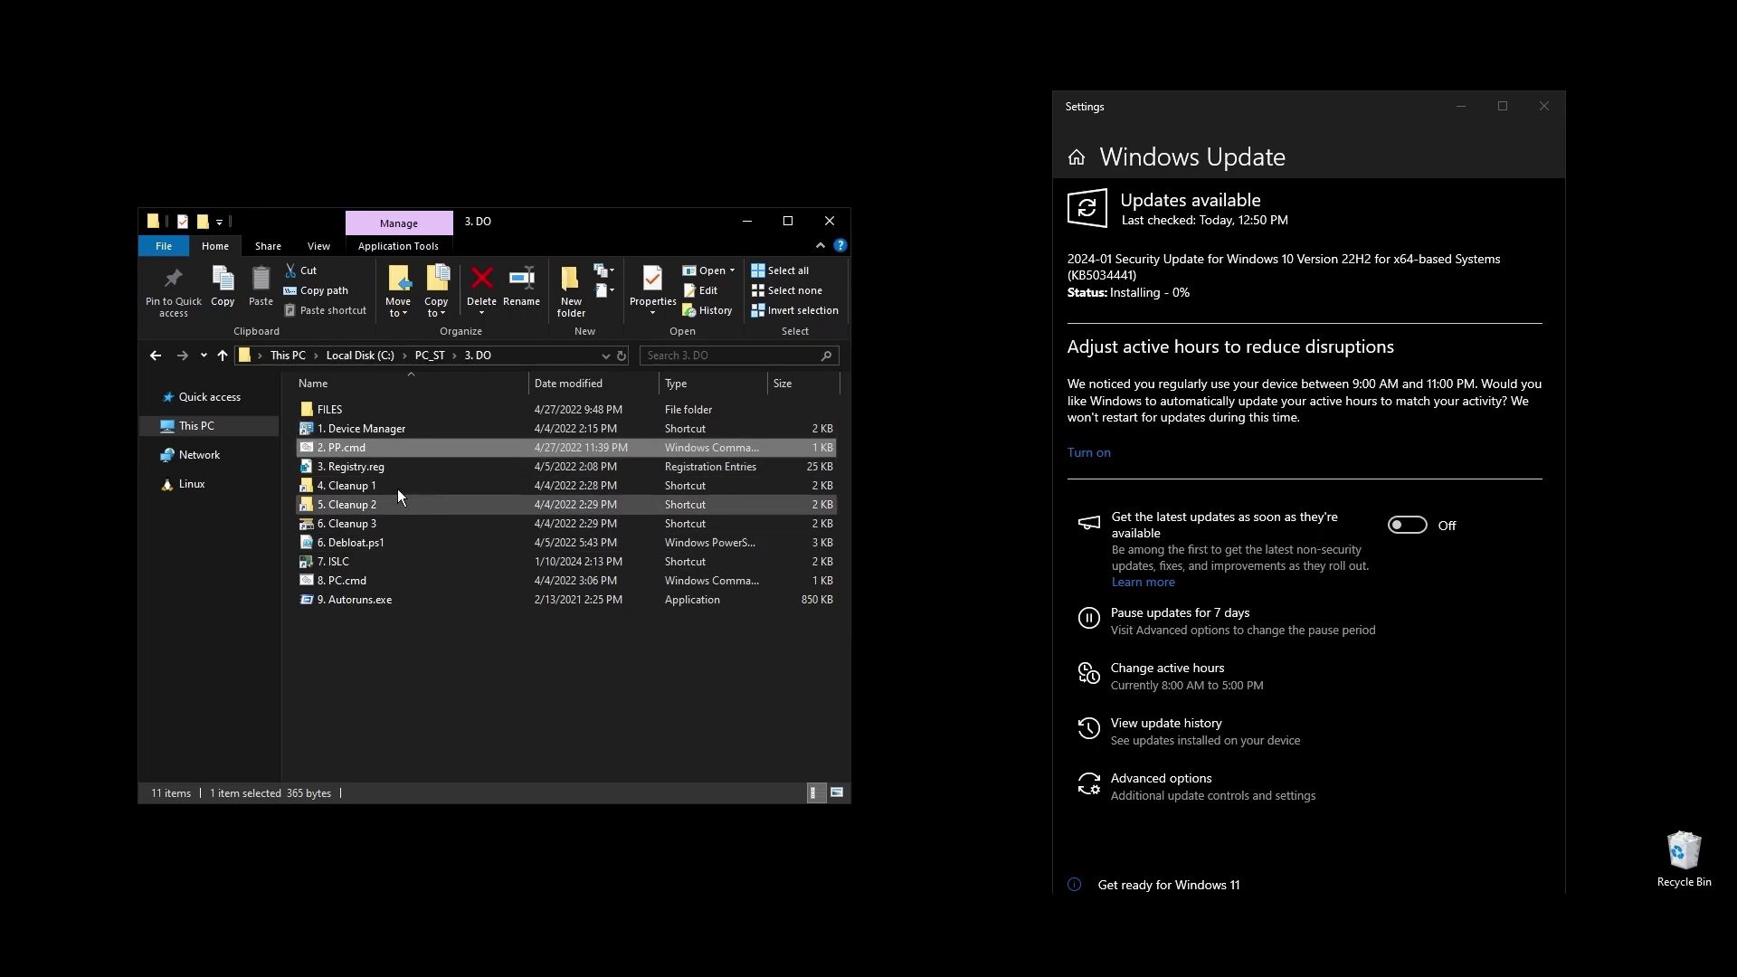
Step: Open 3. Registry.reg in Notepad++ and review the registry settings it contains
{"action": "right_click", "coordinate": [366, 467]}
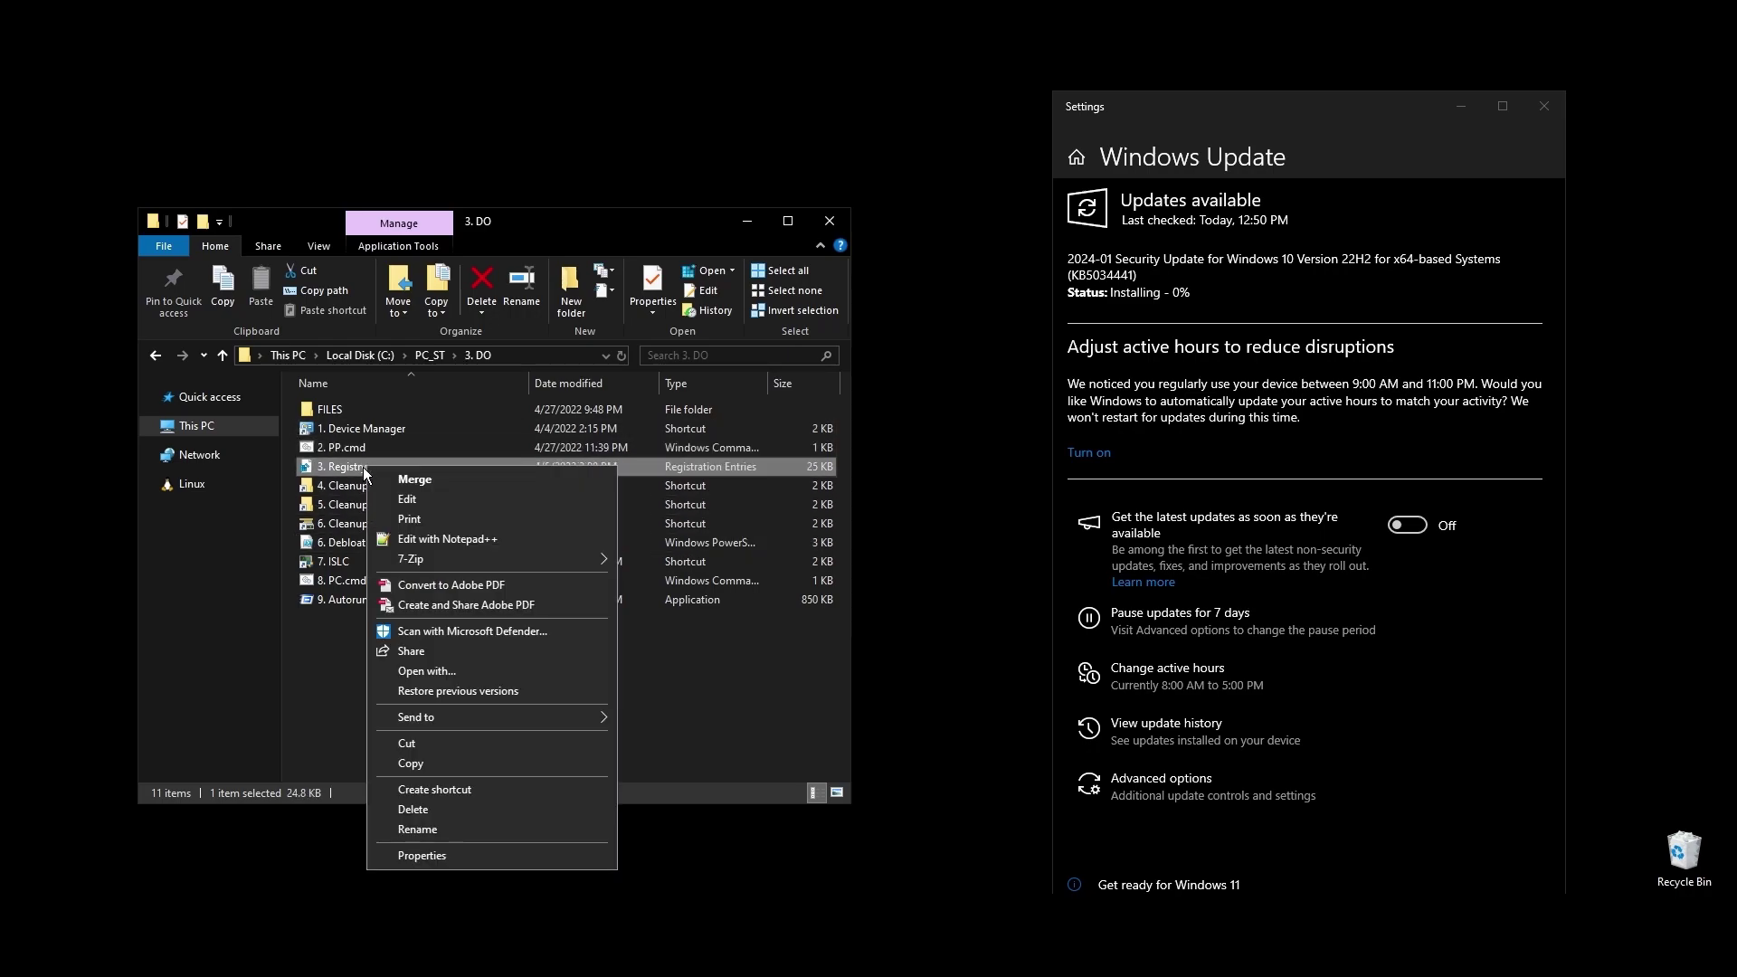
{"action": "left_click", "coordinate": [448, 534]}
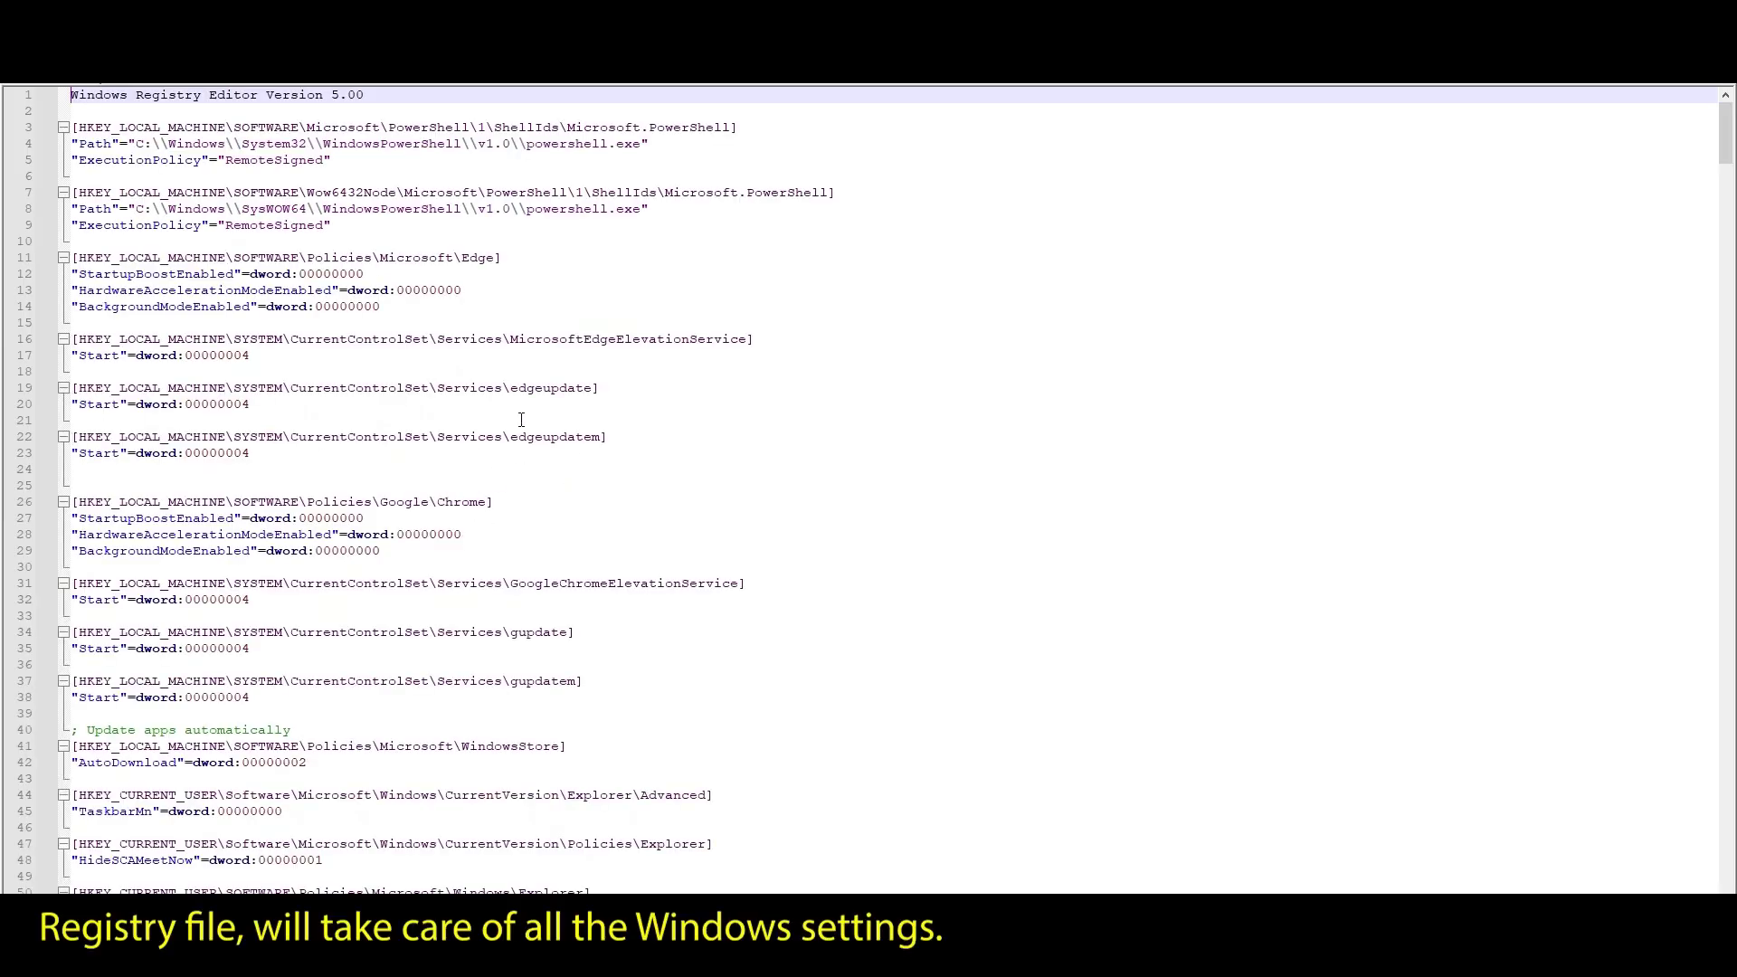
{"action": "scroll", "coordinate": [838, 481], "scroll_direction": "down", "scroll_amount": 7}
{"action": "left_click_drag", "start_coordinate": [1722, 176], "coordinate": [1723, 87]}
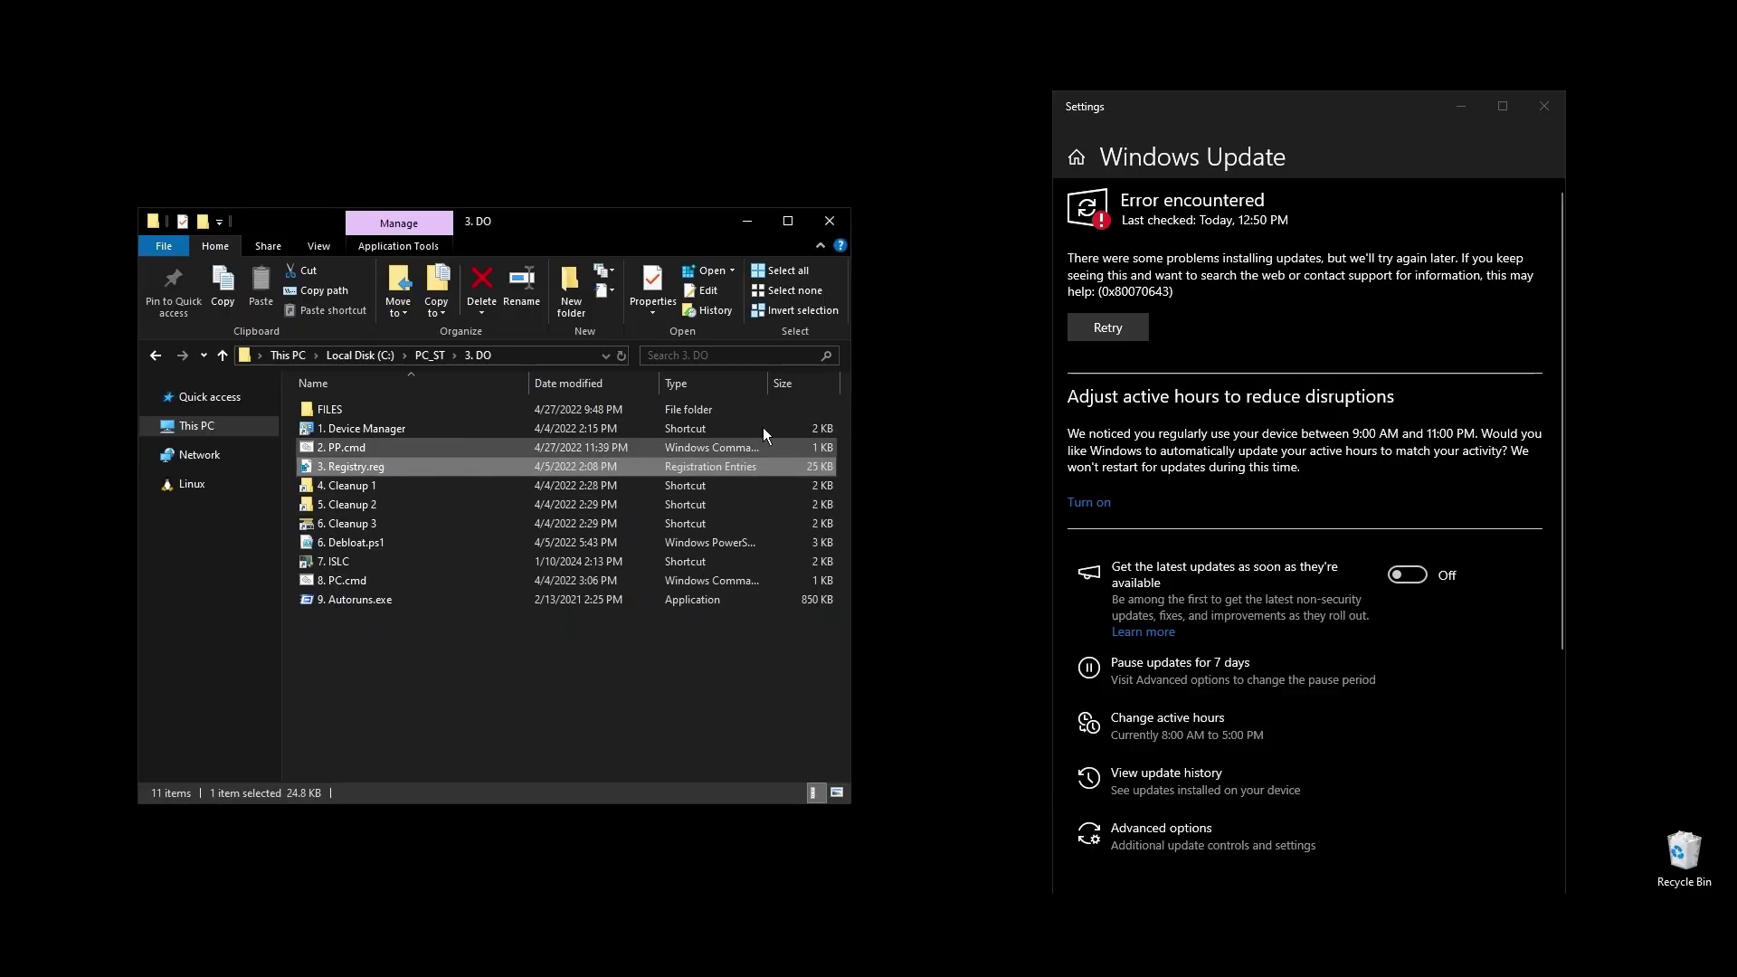
Step: Close the Windows Update settings and merge 3. Registry.reg into the Windows registry
{"action": "left_click", "coordinate": [1544, 106]}
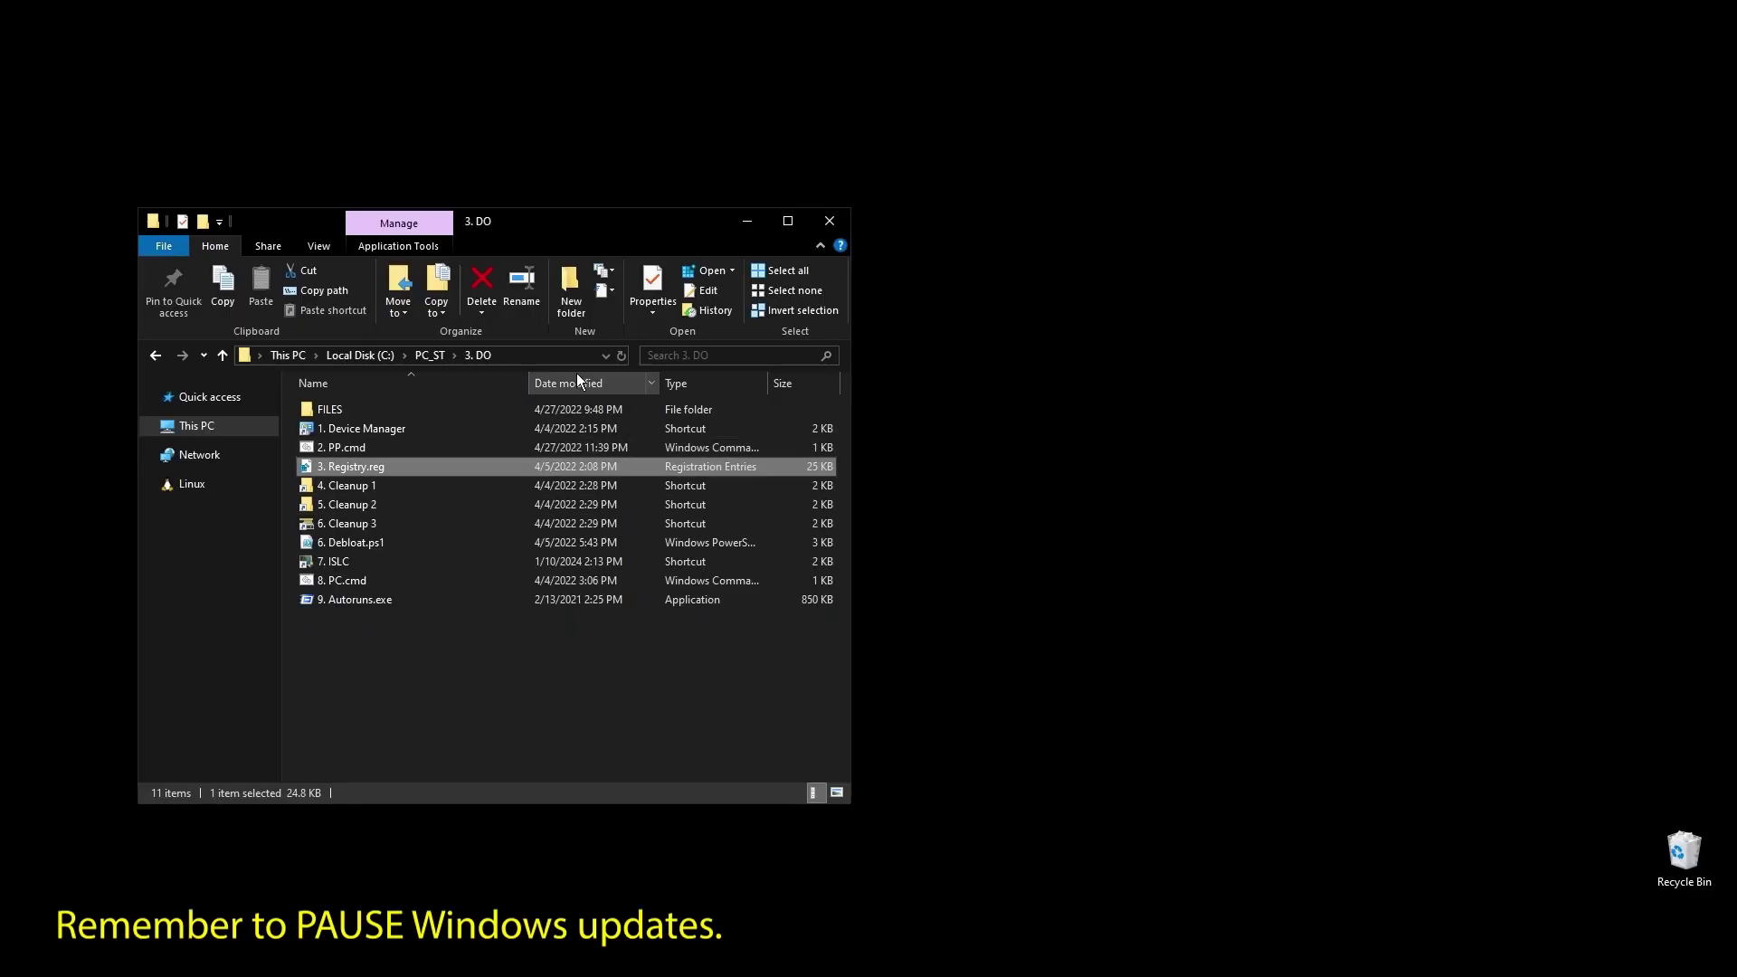
{"action": "left_click_drag", "start_coordinate": [583, 224], "coordinate": [801, 180]}
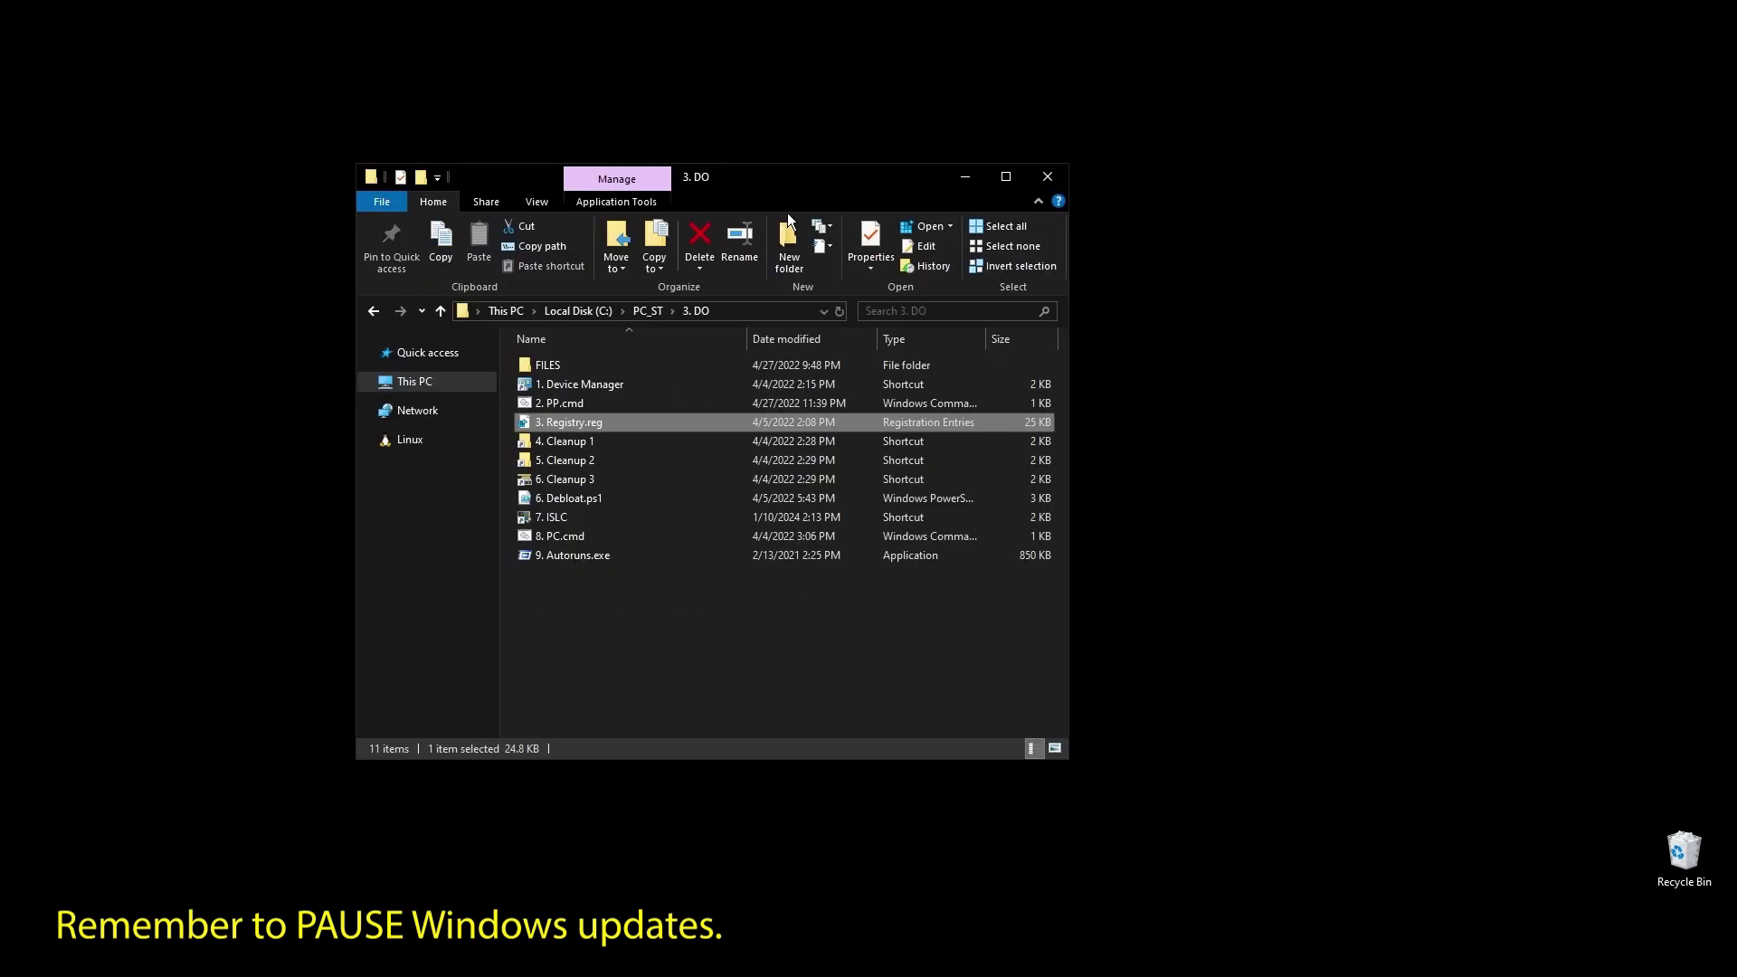
{"action": "double_click", "coordinate": [564, 428]}
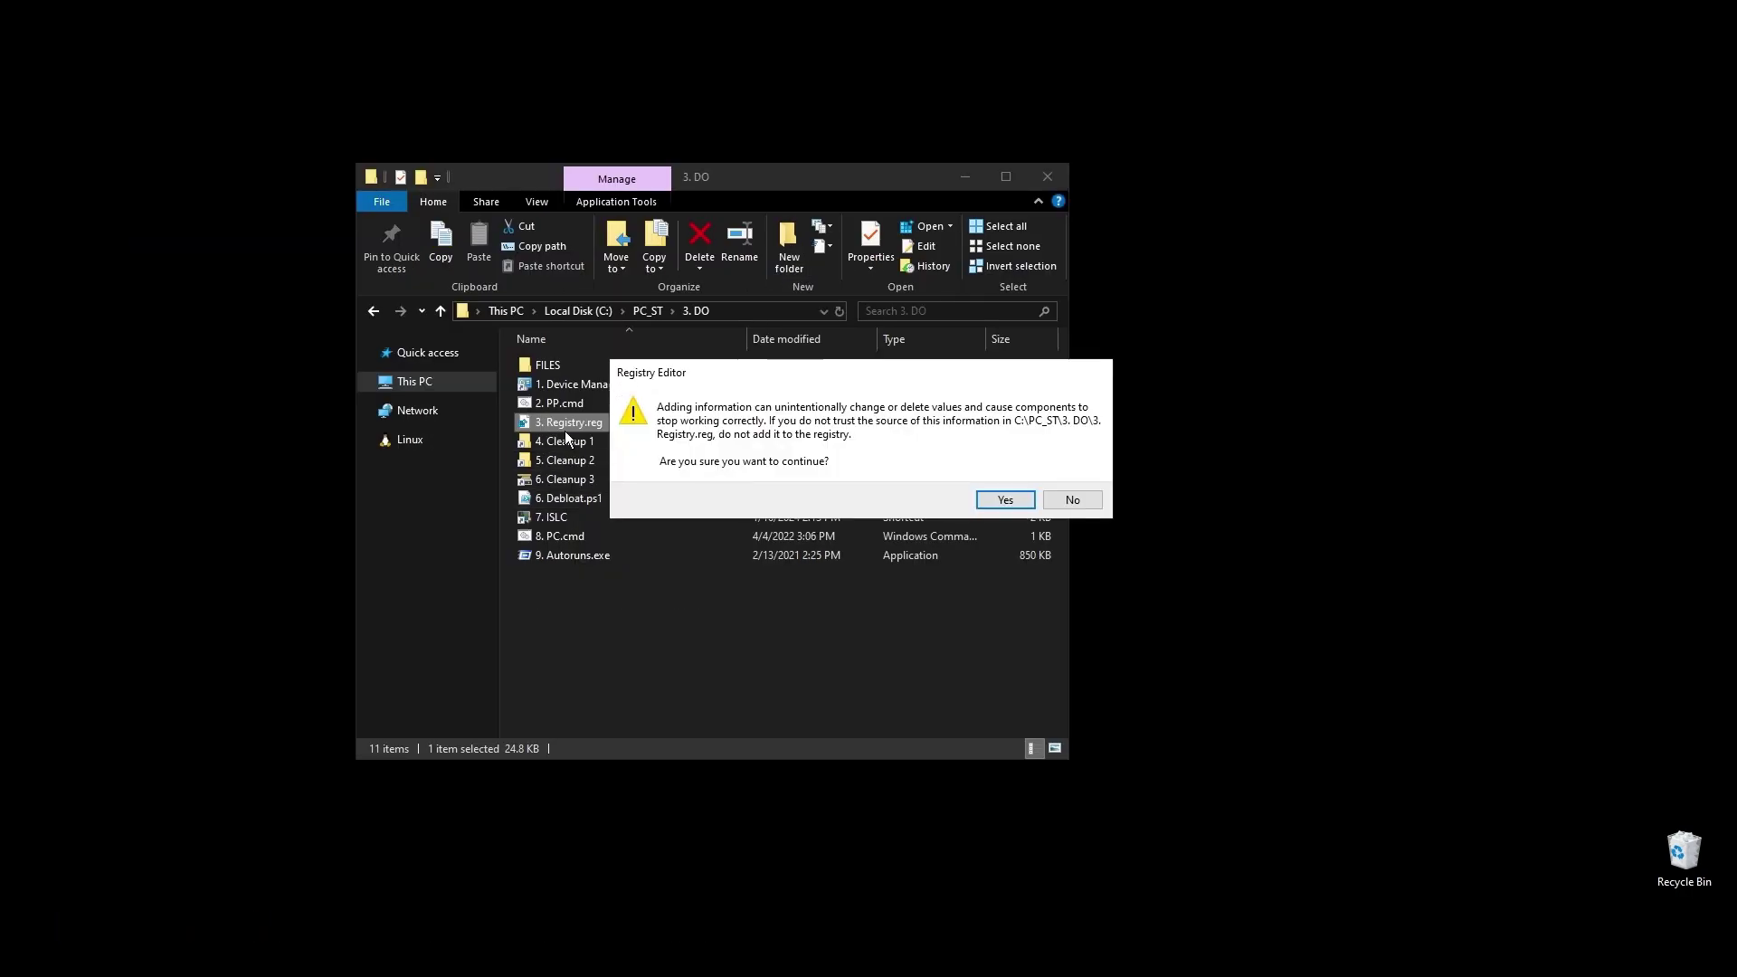
{"action": "left_click", "coordinate": [1004, 496]}
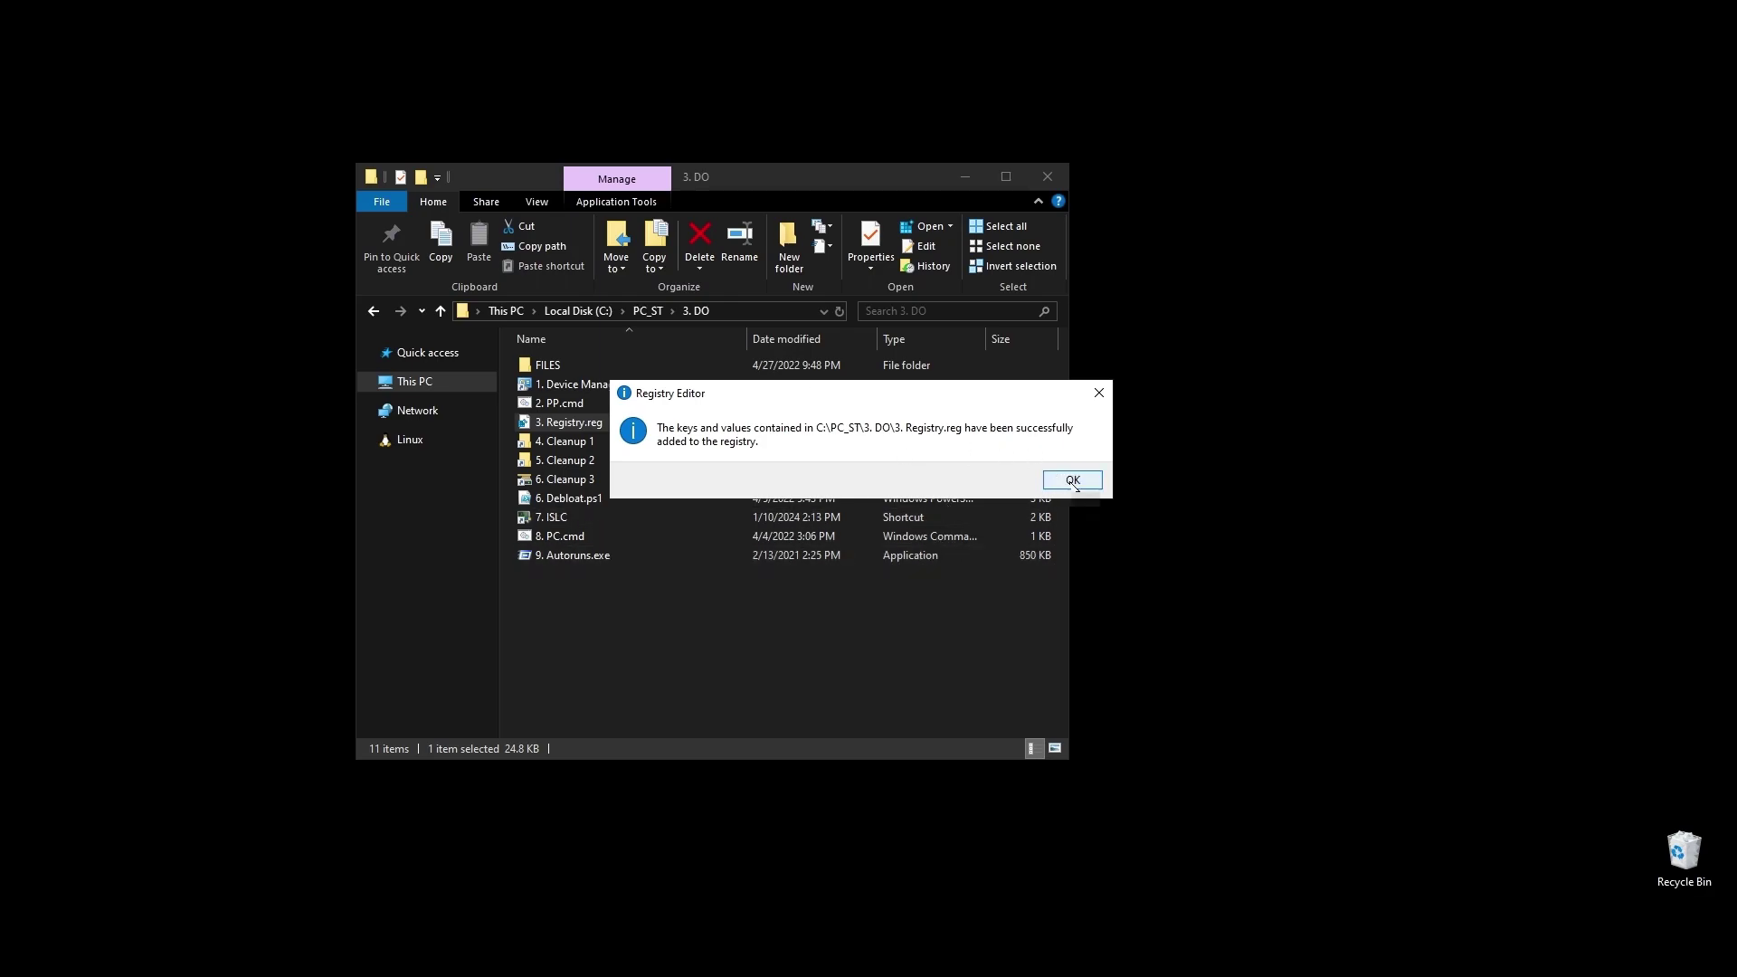
{"action": "left_click", "coordinate": [1071, 480]}
Step: Open the user's AppData Temp folder through 4. Cleanup 1 and delete all of its contents
{"action": "left_click", "coordinate": [576, 443]}
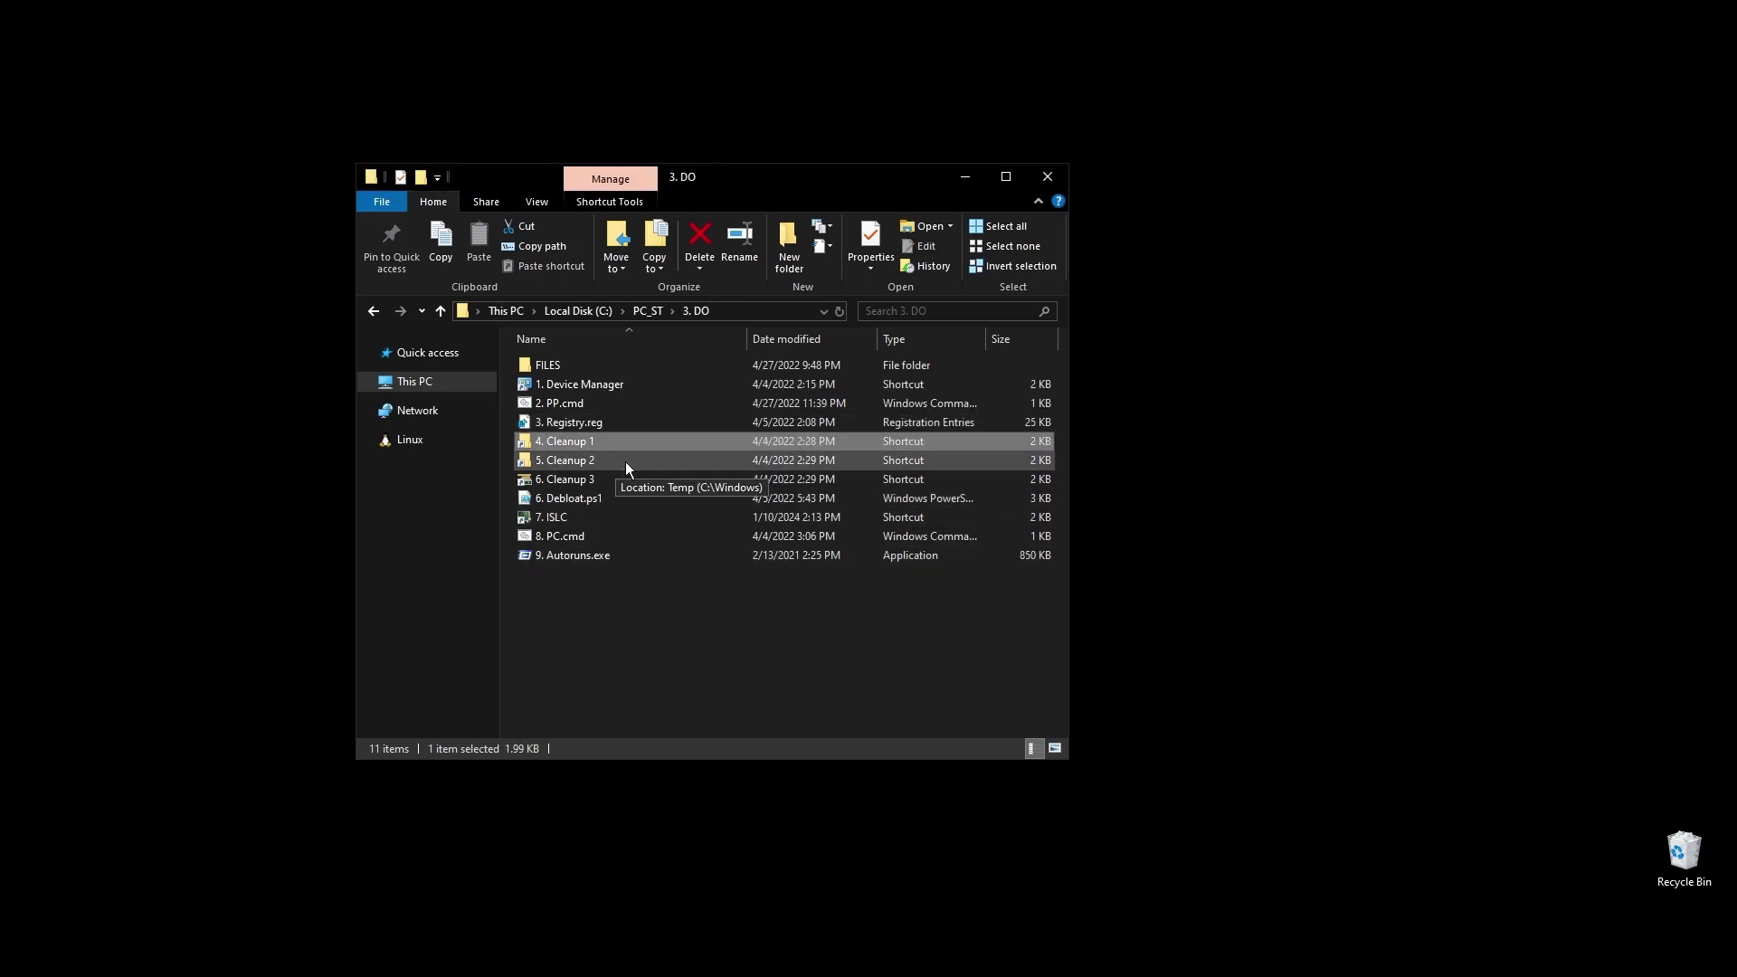
{"action": "double_click", "coordinate": [590, 446]}
{"action": "left_click", "coordinate": [996, 497]}
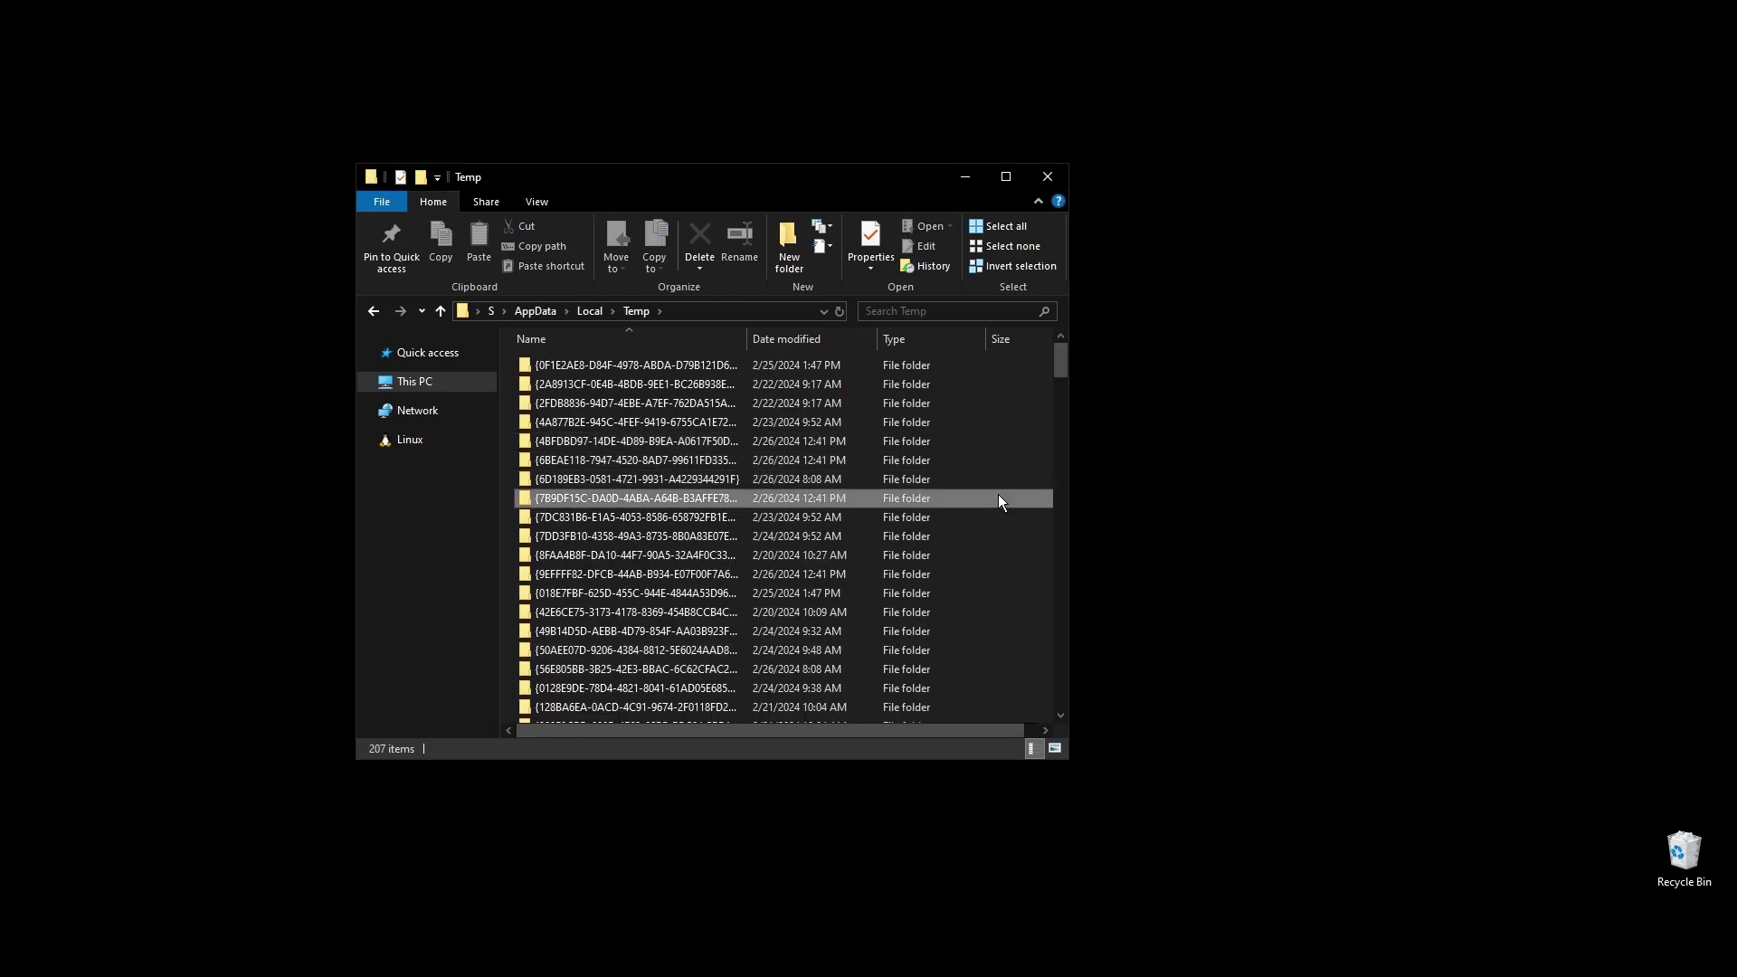
{"action": "key", "text": "ctrl+a"}
{"action": "key", "text": "Delete"}
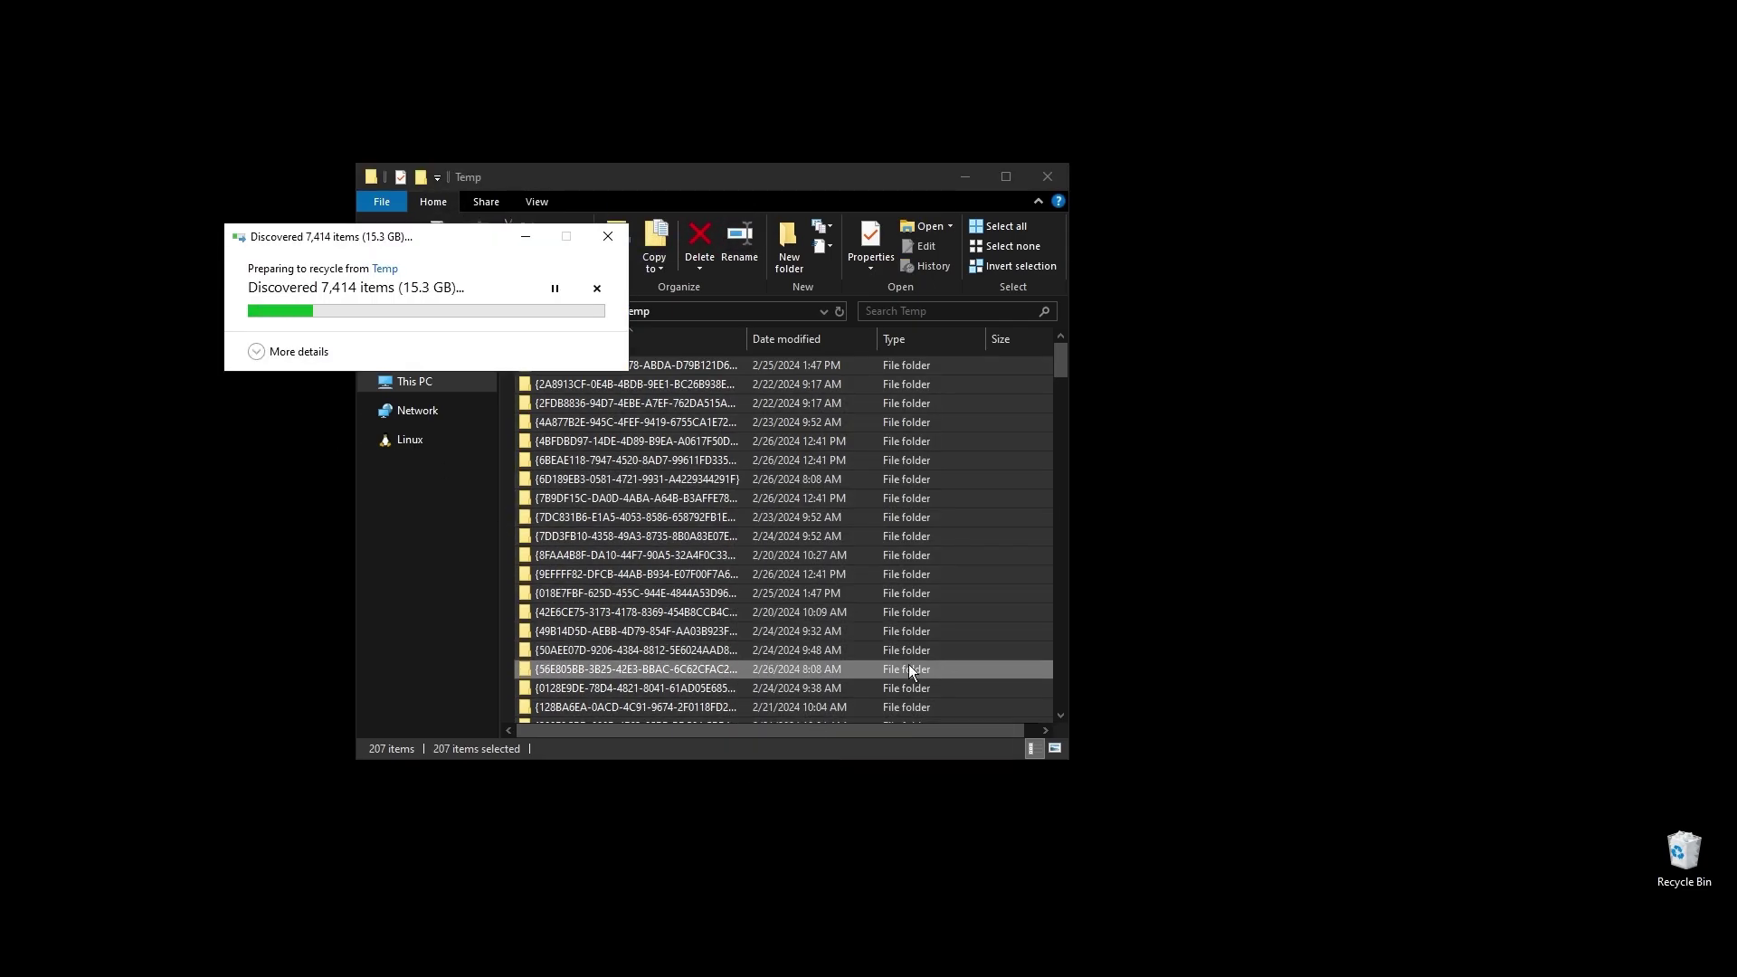
{"action": "key", "text": "Return"}
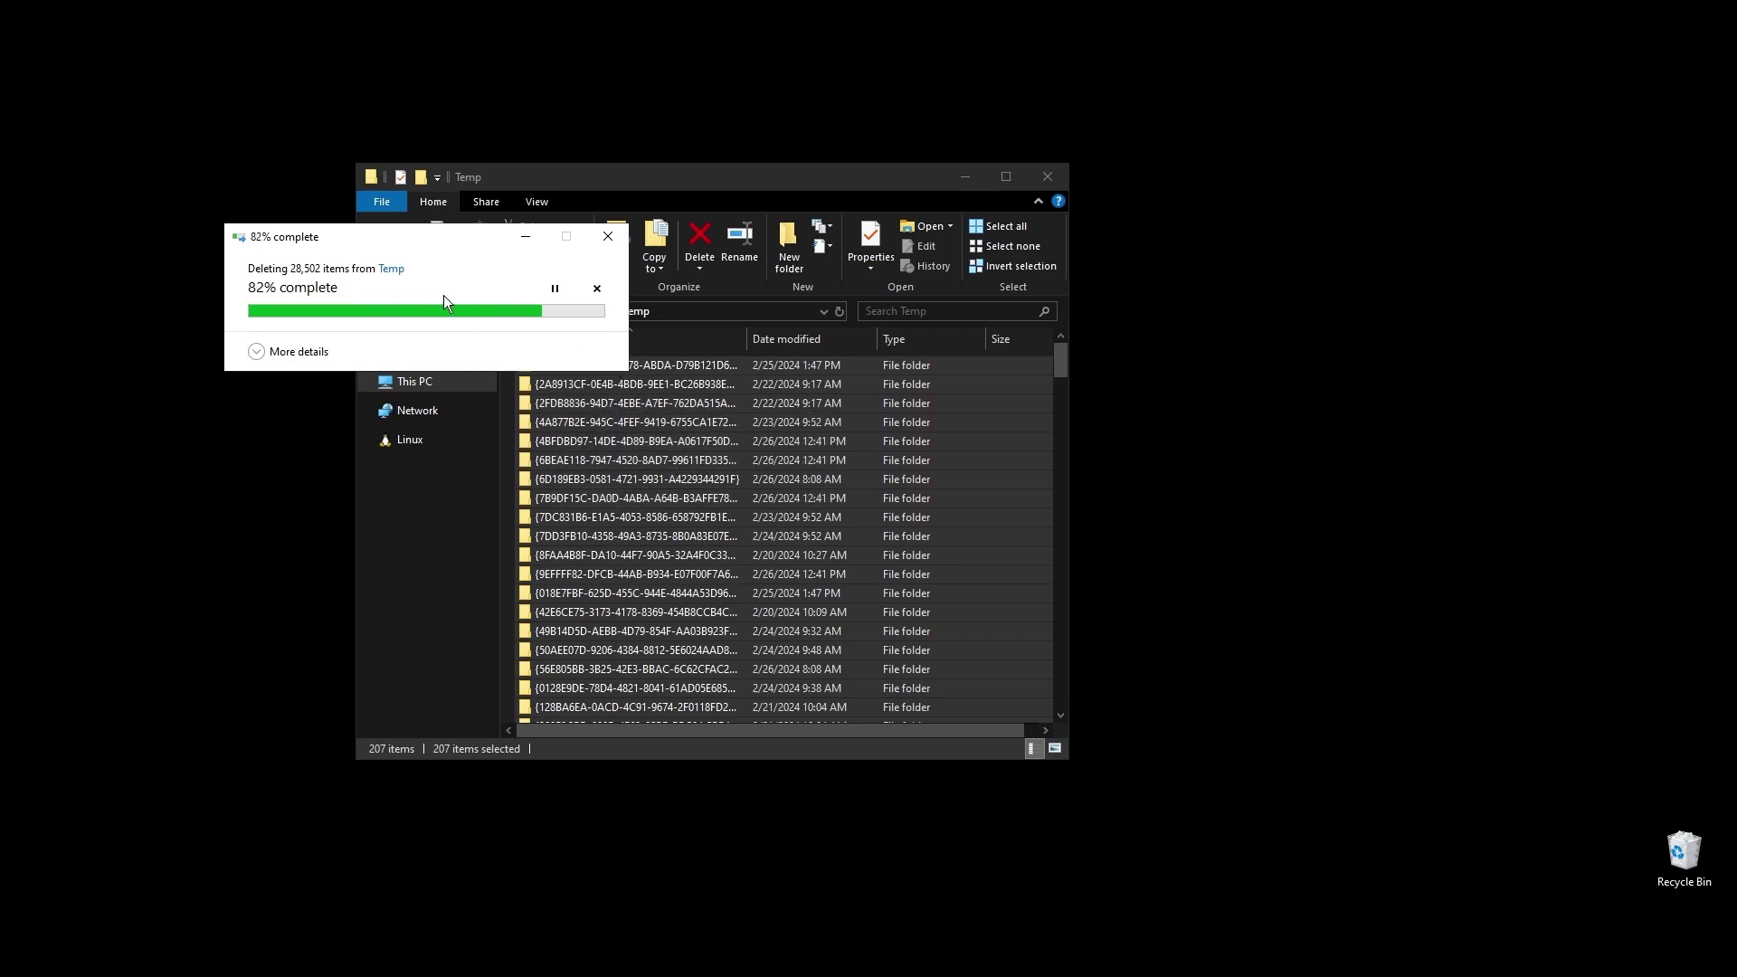
{"action": "left_click", "coordinate": [488, 423]}
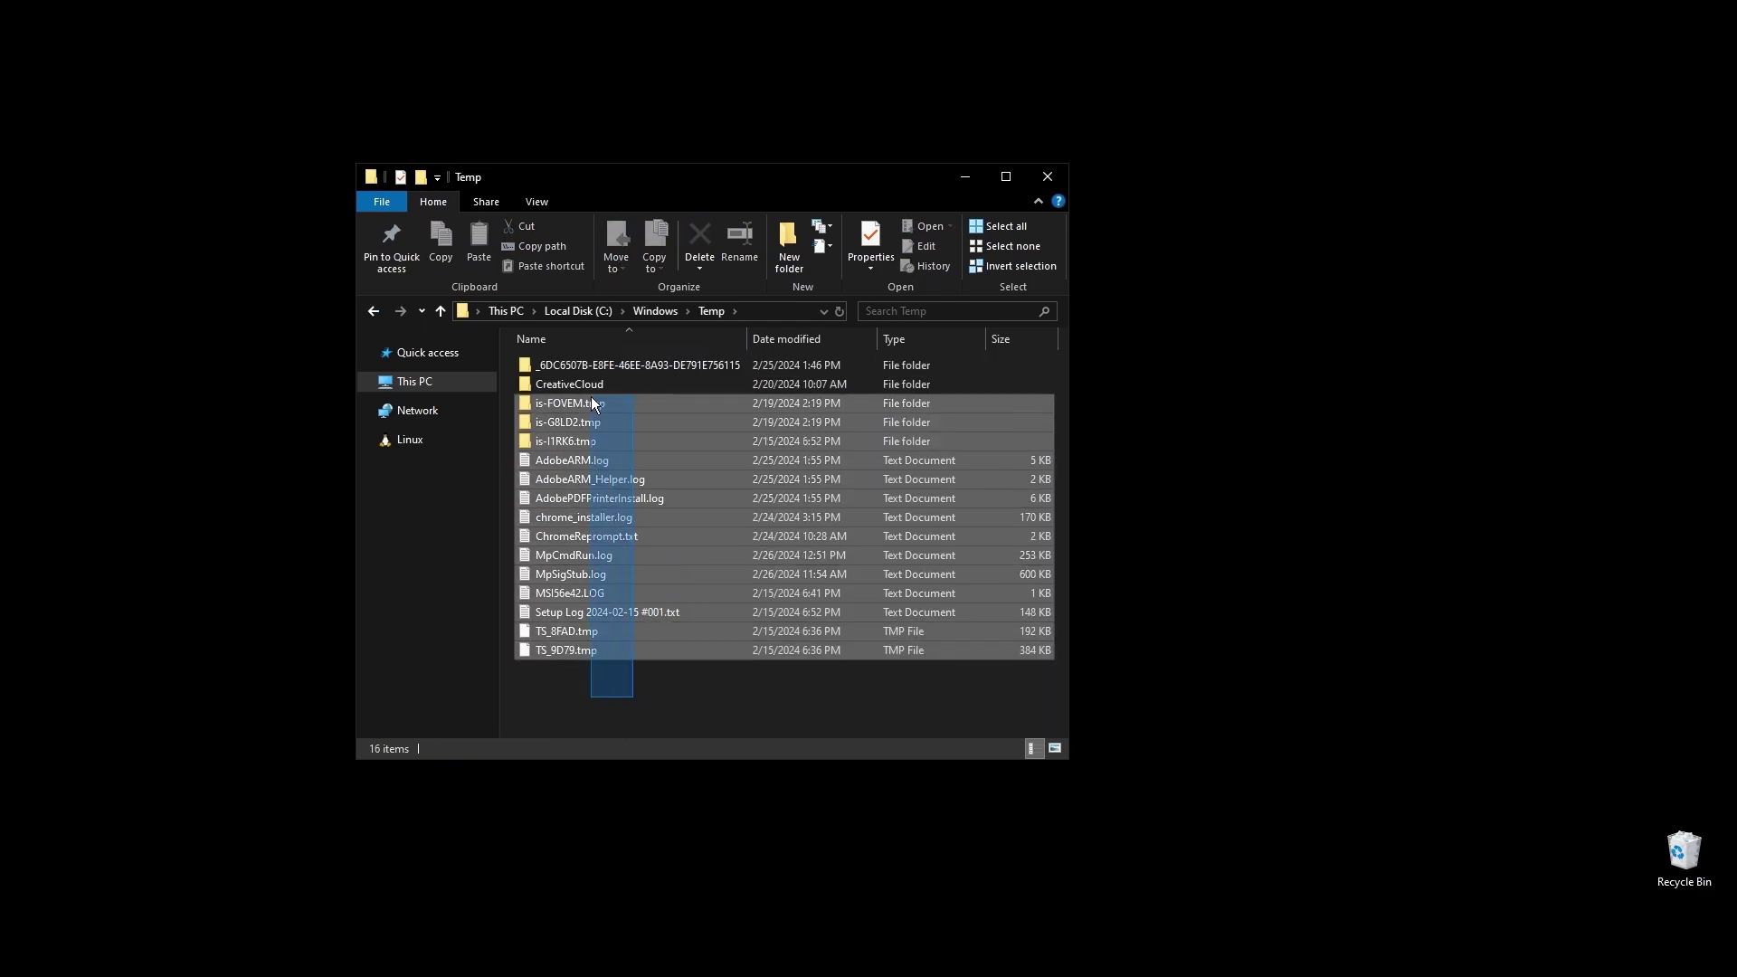
Step: Delete the contents of the Windows Temp folder reached through 5. Cleanup 2 and return to the 3. DO folder
{"action": "left_click", "coordinate": [699, 242]}
{"action": "left_click", "coordinate": [891, 385]}
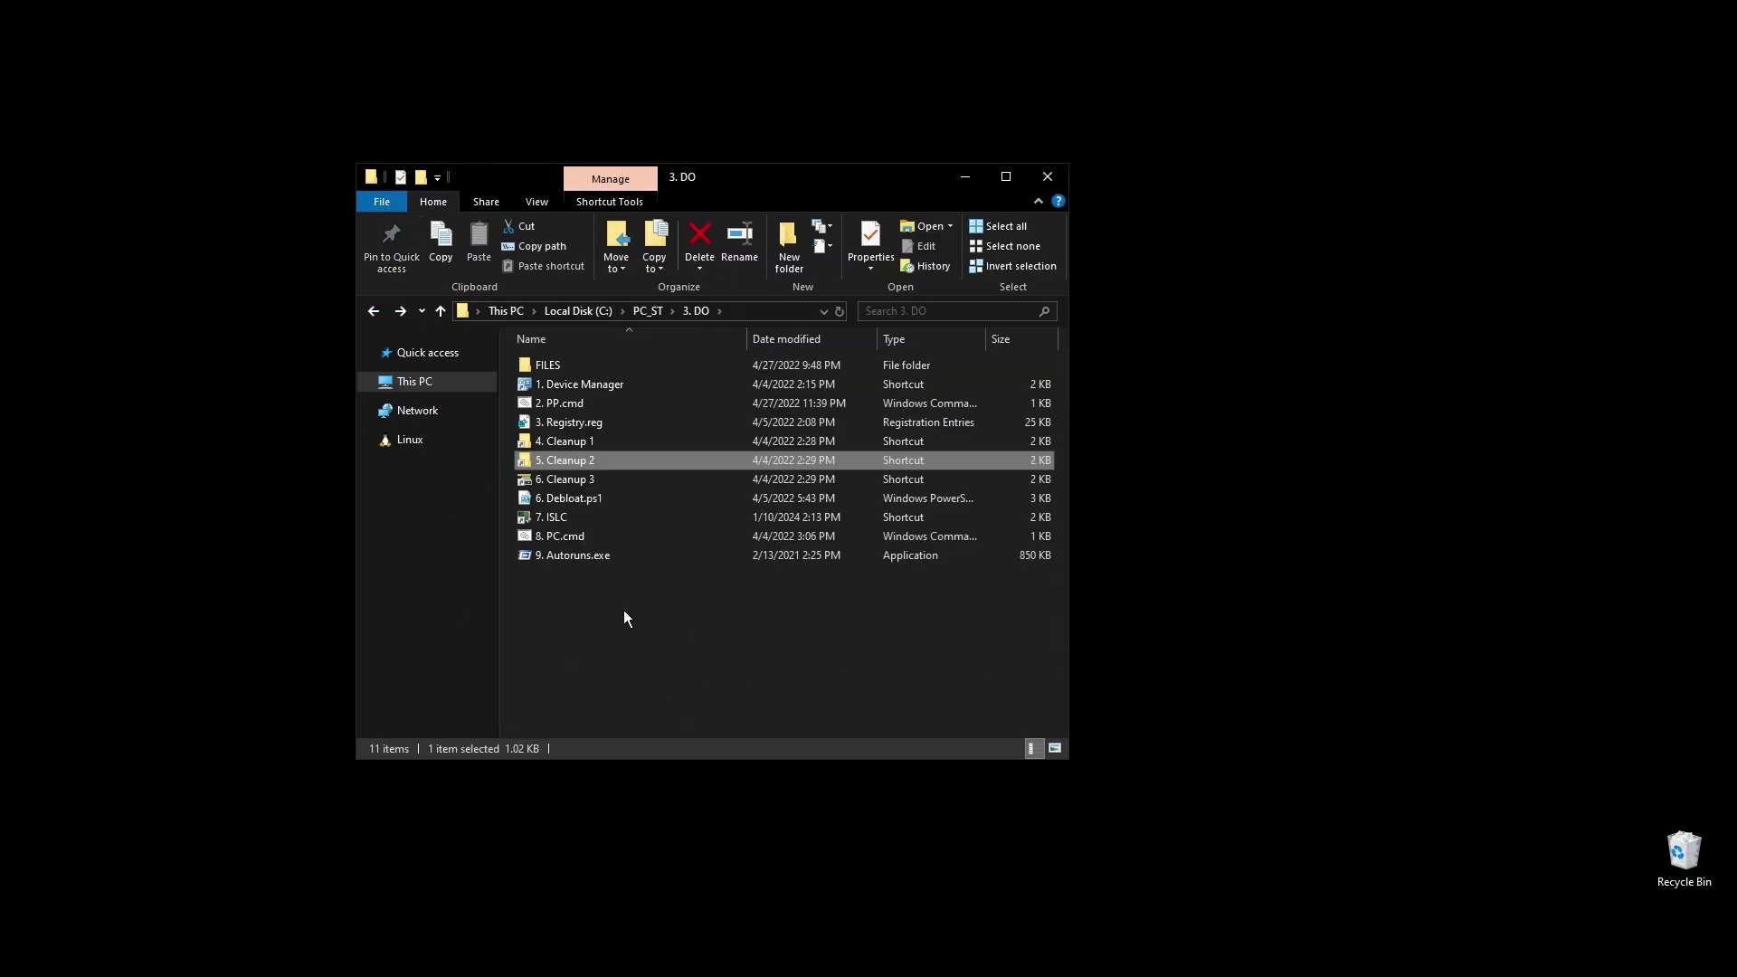
Step: Run Disk Cleanup on drive C: through 6. Cleanup 3 with the selected file categories and confirm permanent deletion
{"action": "double_click", "coordinate": [566, 478]}
{"action": "left_click", "coordinate": [796, 508]}
{"action": "left_click", "coordinate": [796, 508]}
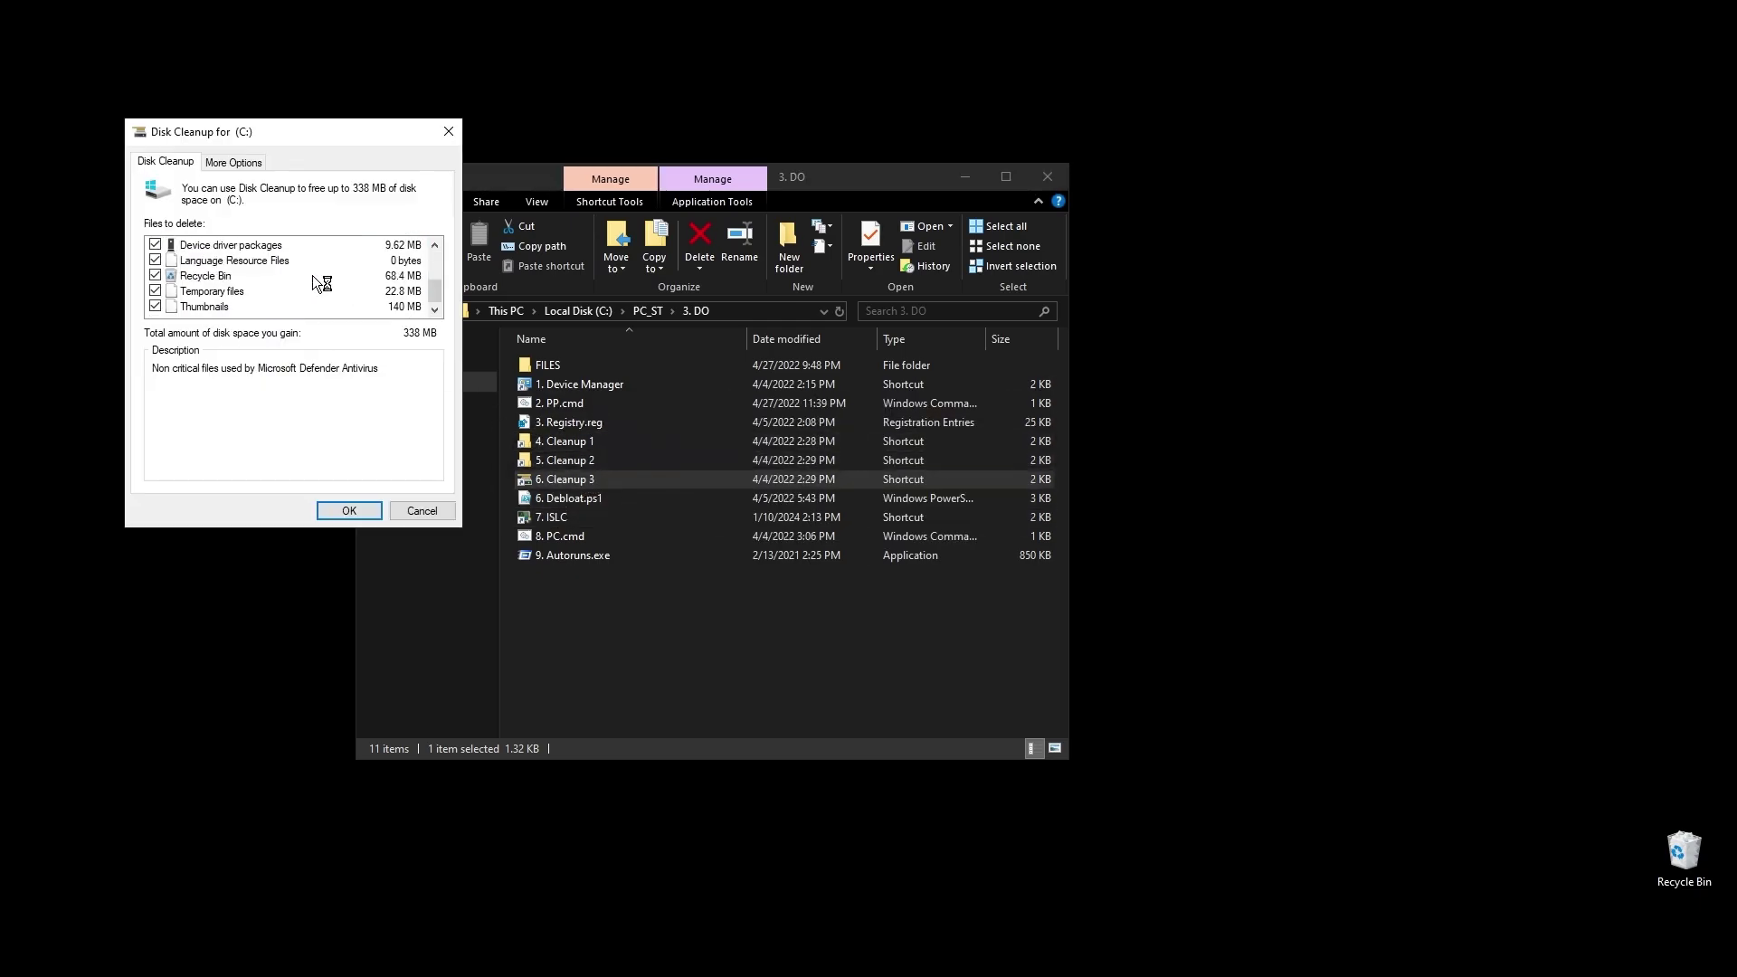
{"action": "left_click", "coordinate": [348, 510]}
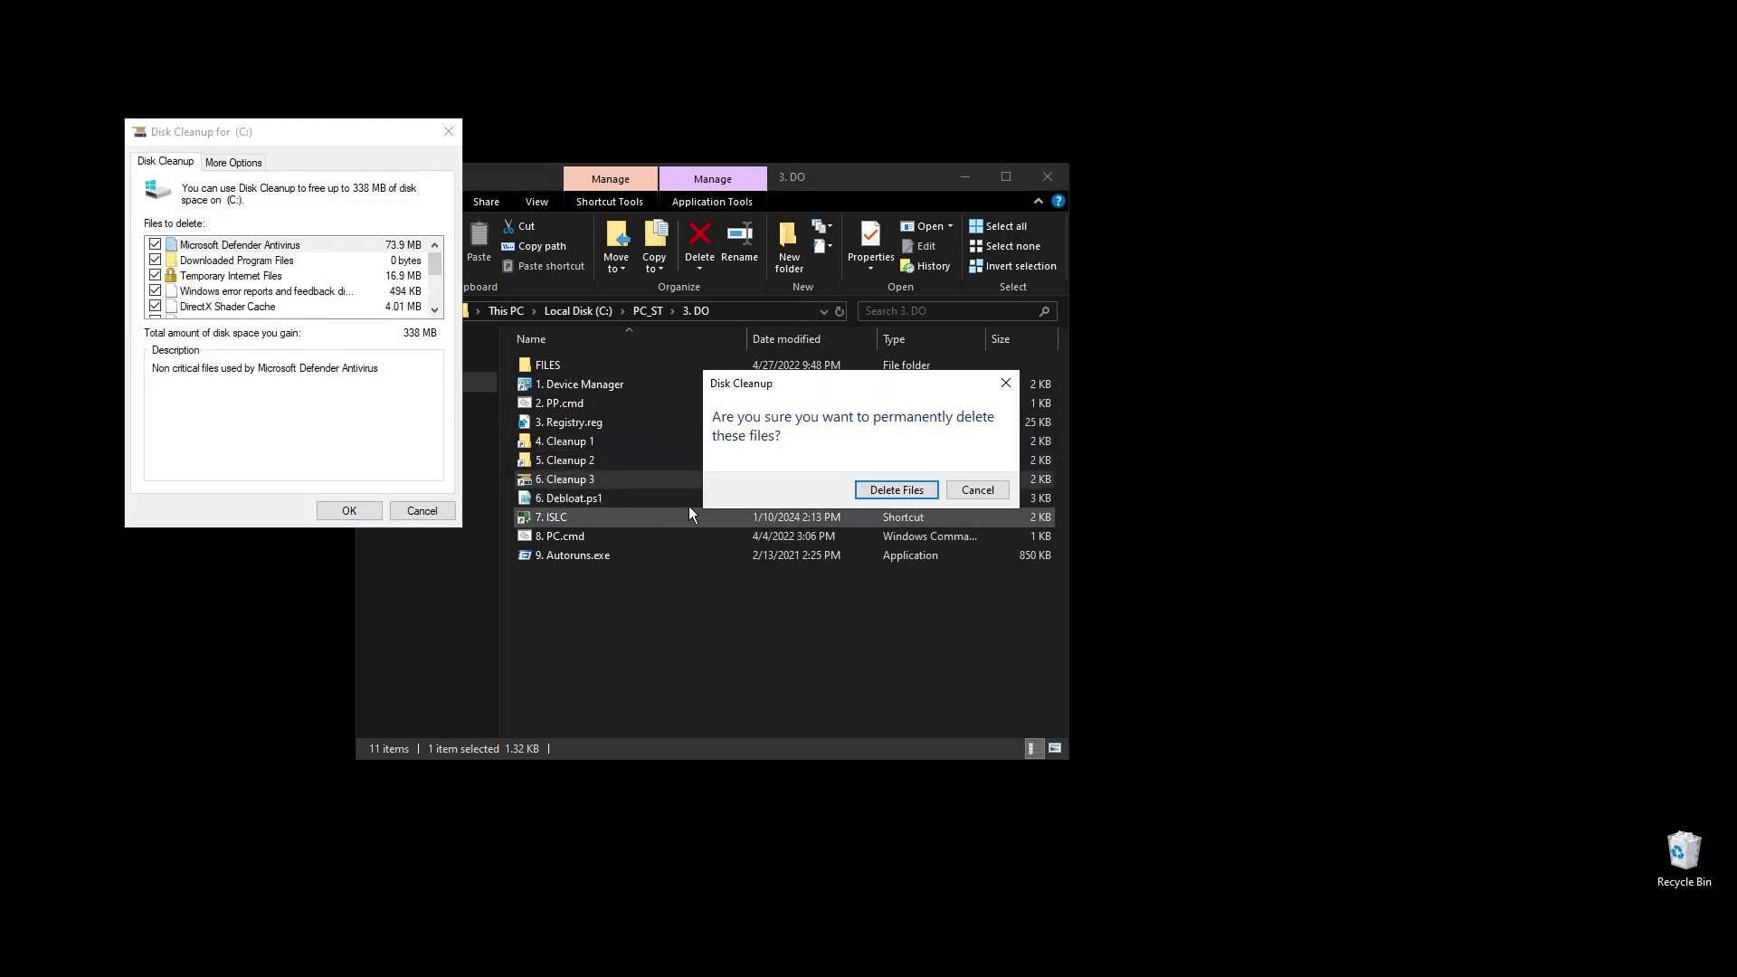
{"action": "left_click", "coordinate": [864, 489]}
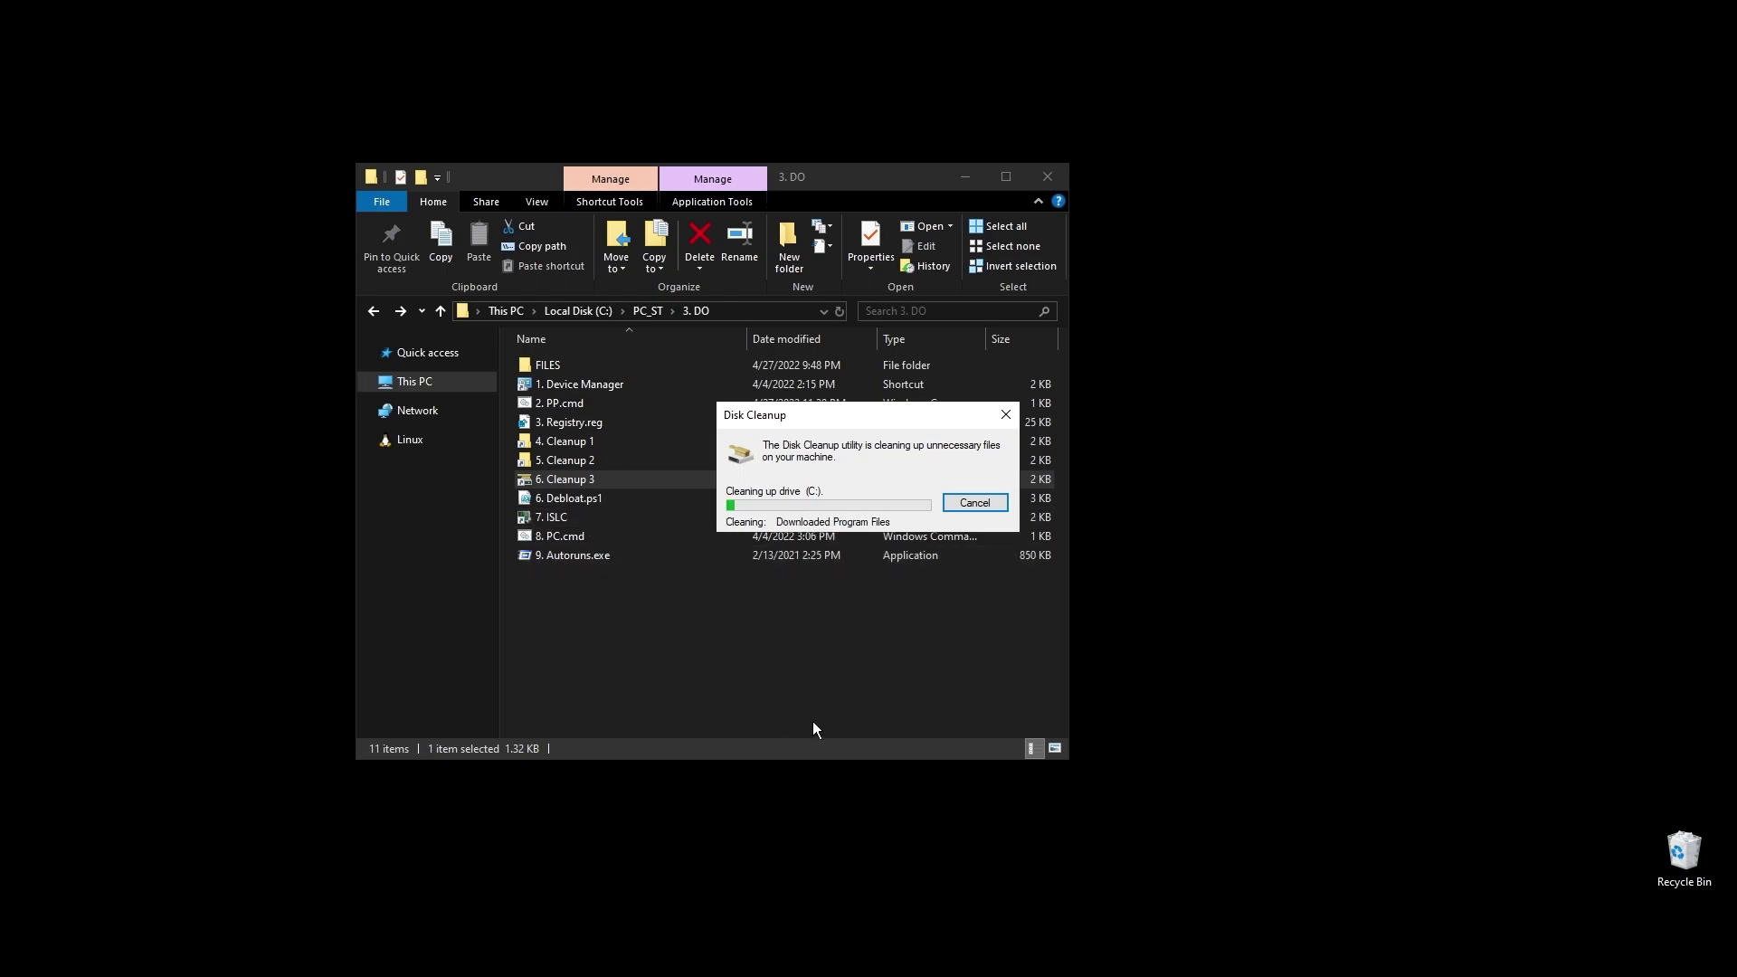
{"action": "left_click", "coordinate": [926, 662]}
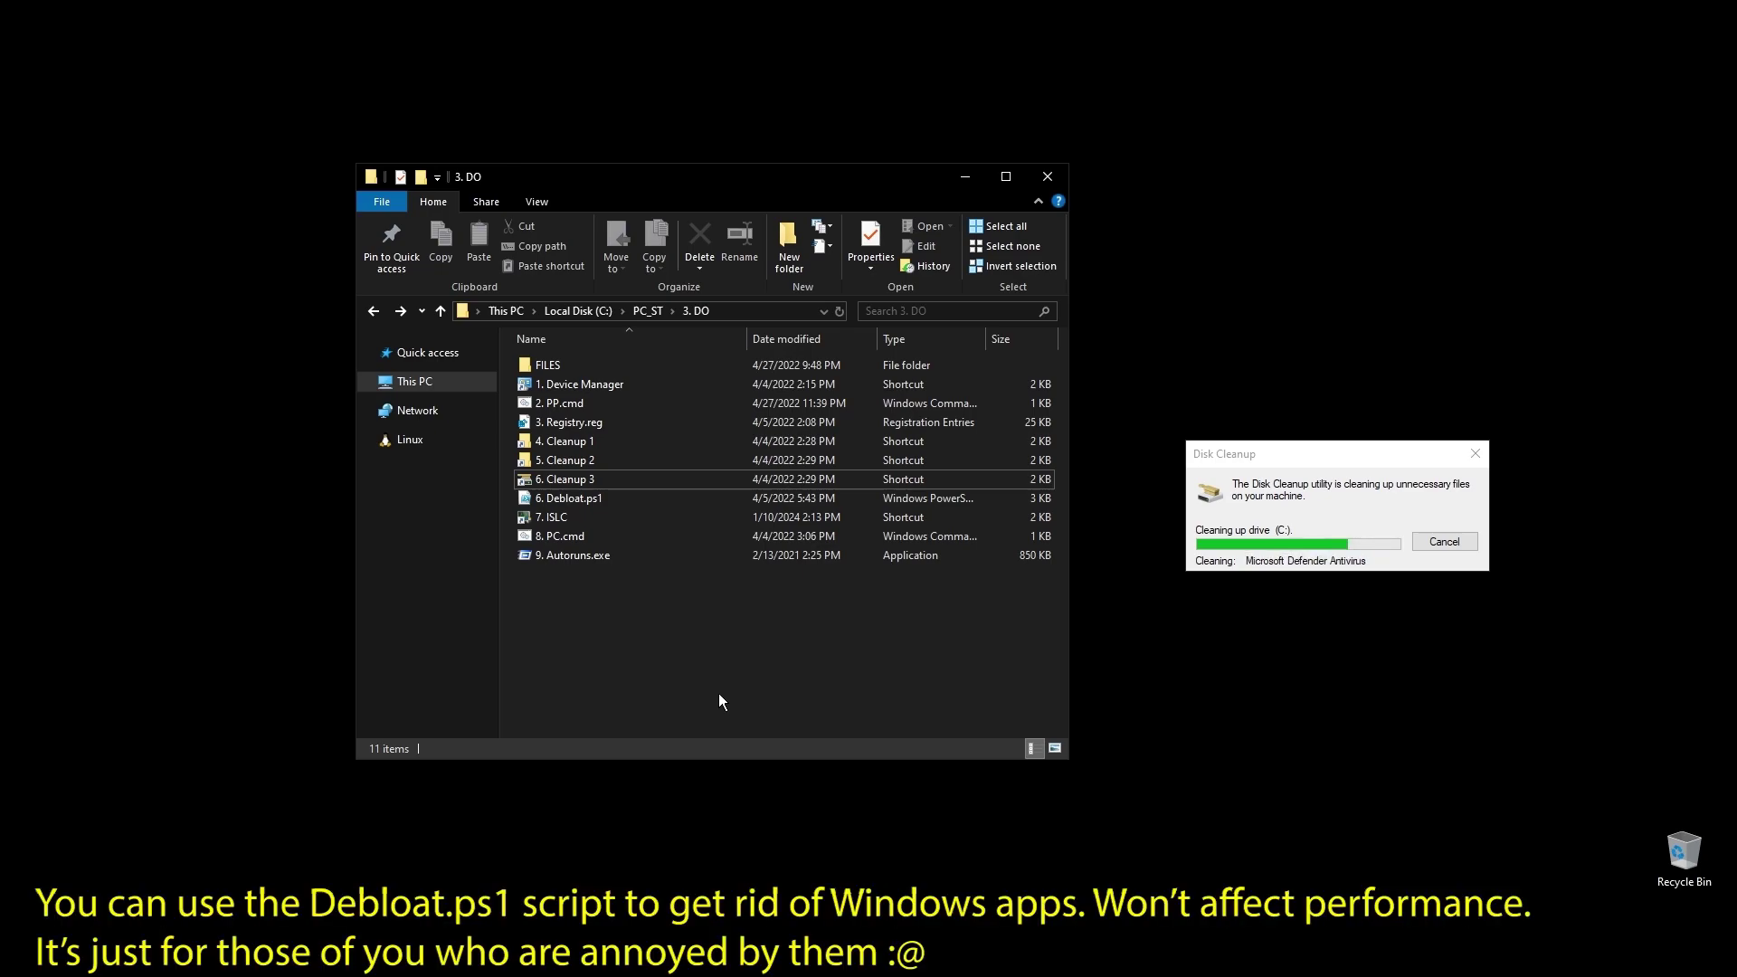
Step: Open 7. ISLC, restart its monitoring with a 0.50 timer resolution and an 8192 MB free memory limit, and minimize it
{"action": "left_click", "coordinate": [551, 521]}
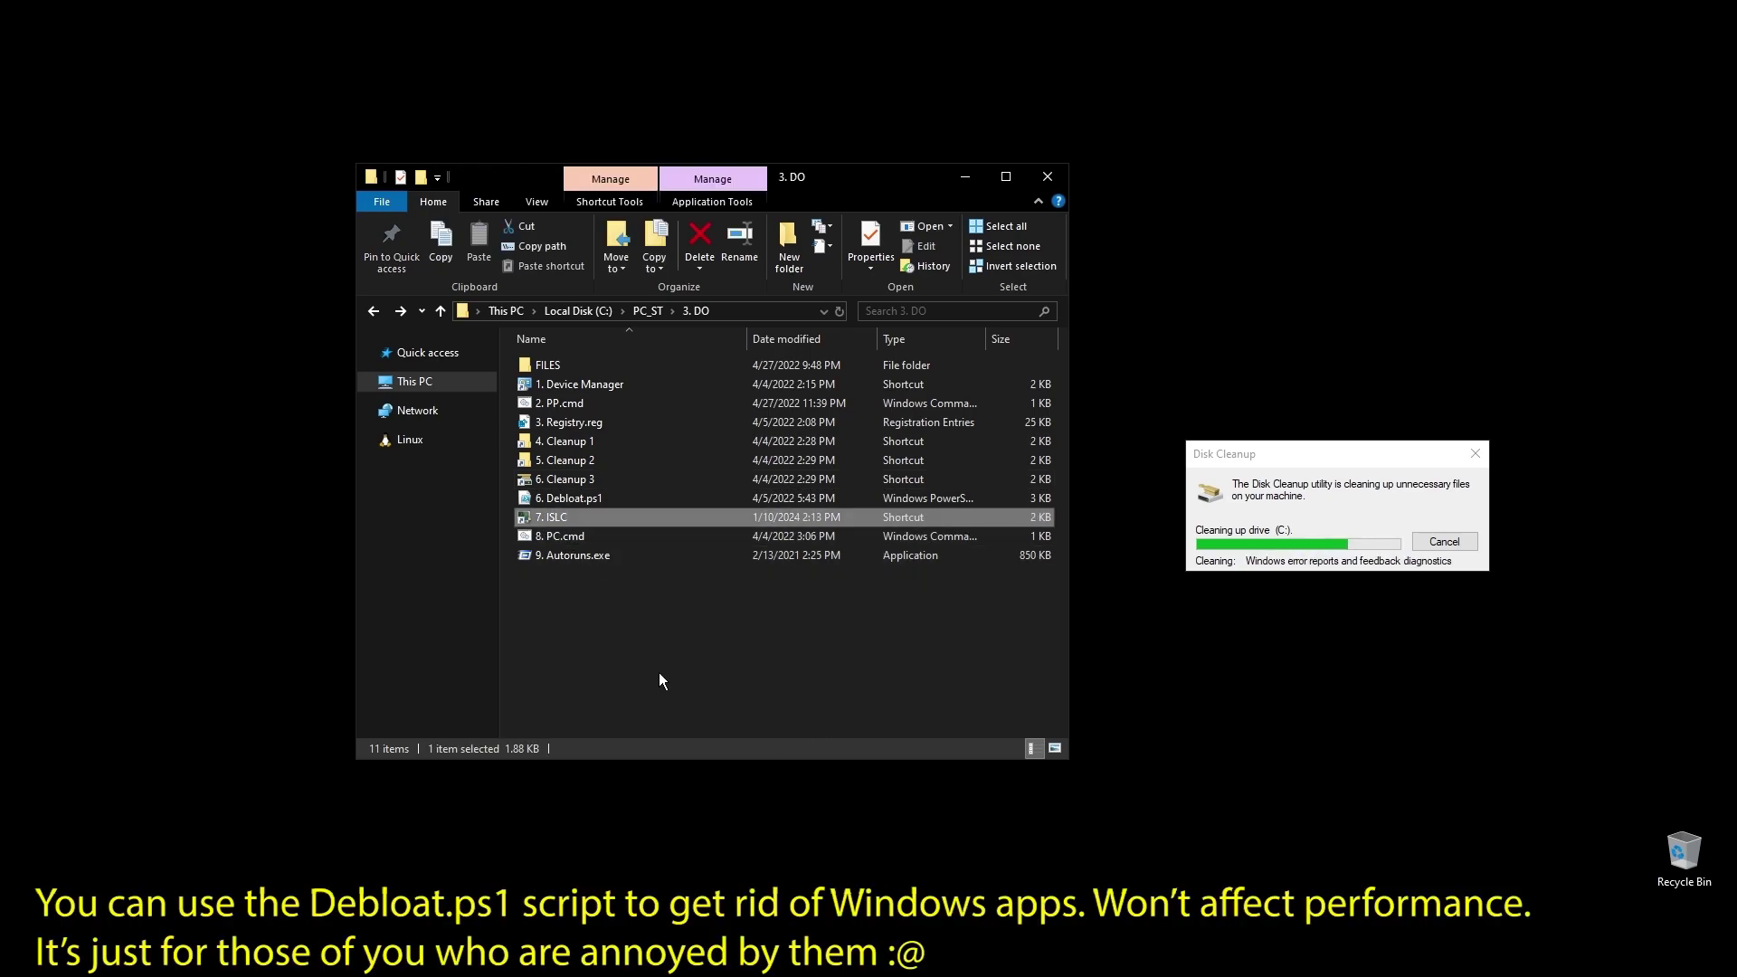
{"action": "key", "text": "Return"}
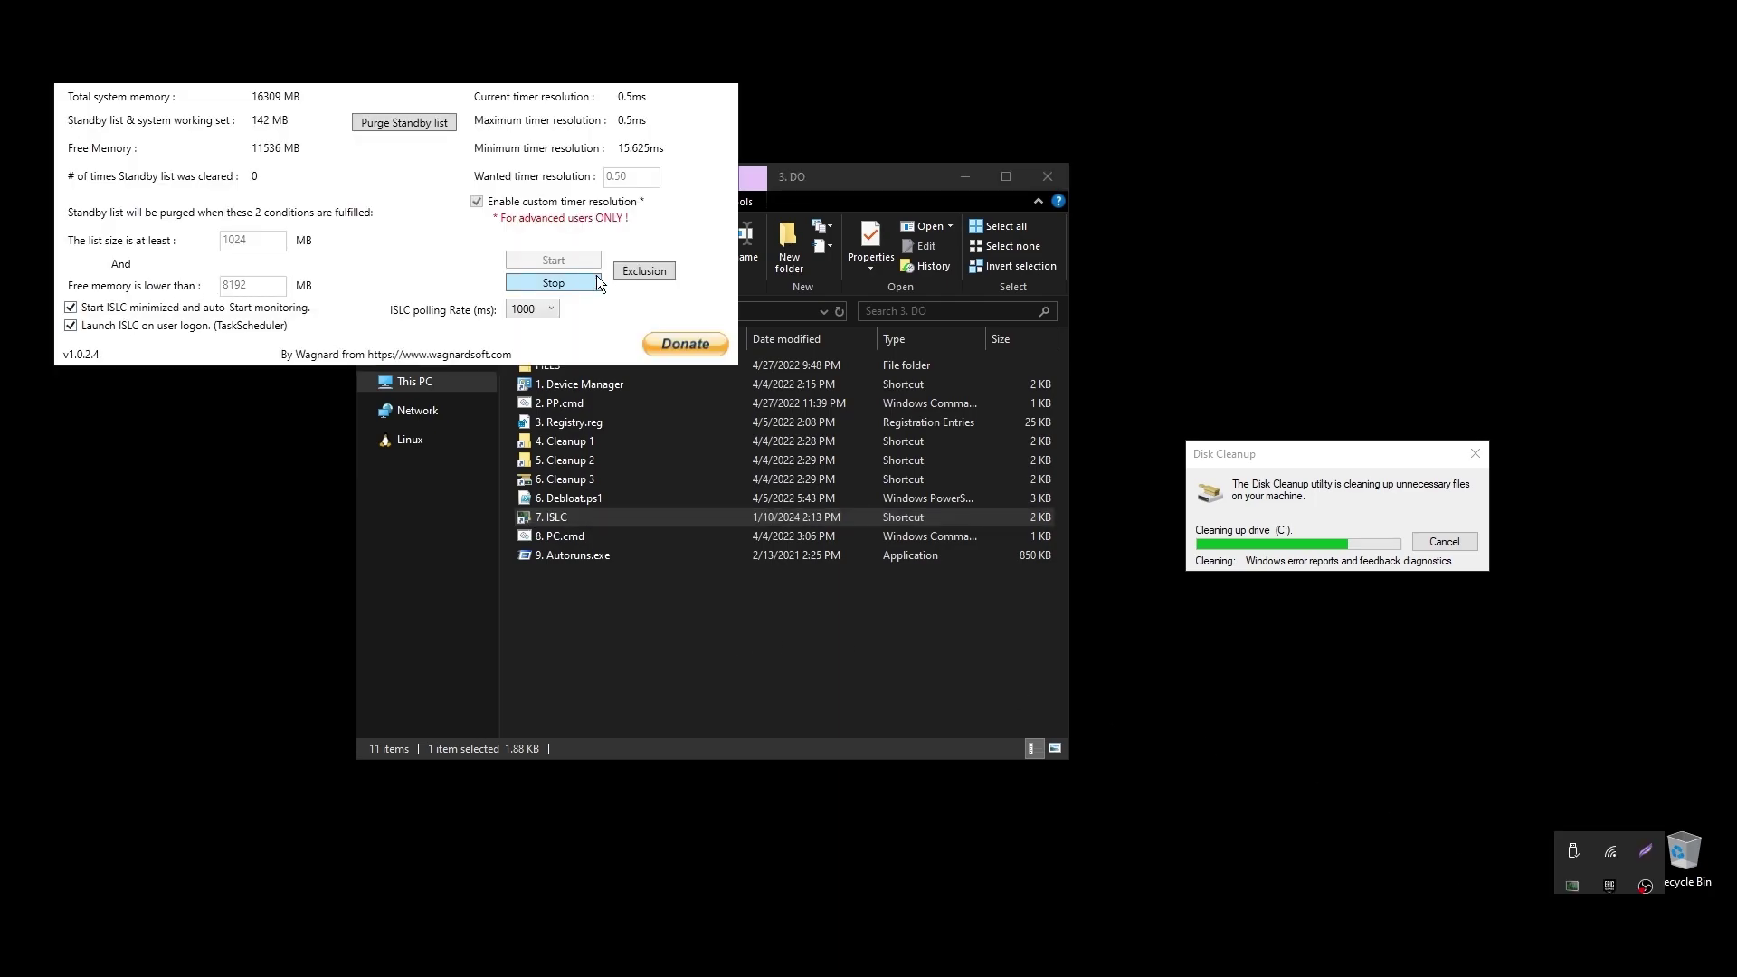
{"action": "left_click", "coordinate": [555, 284]}
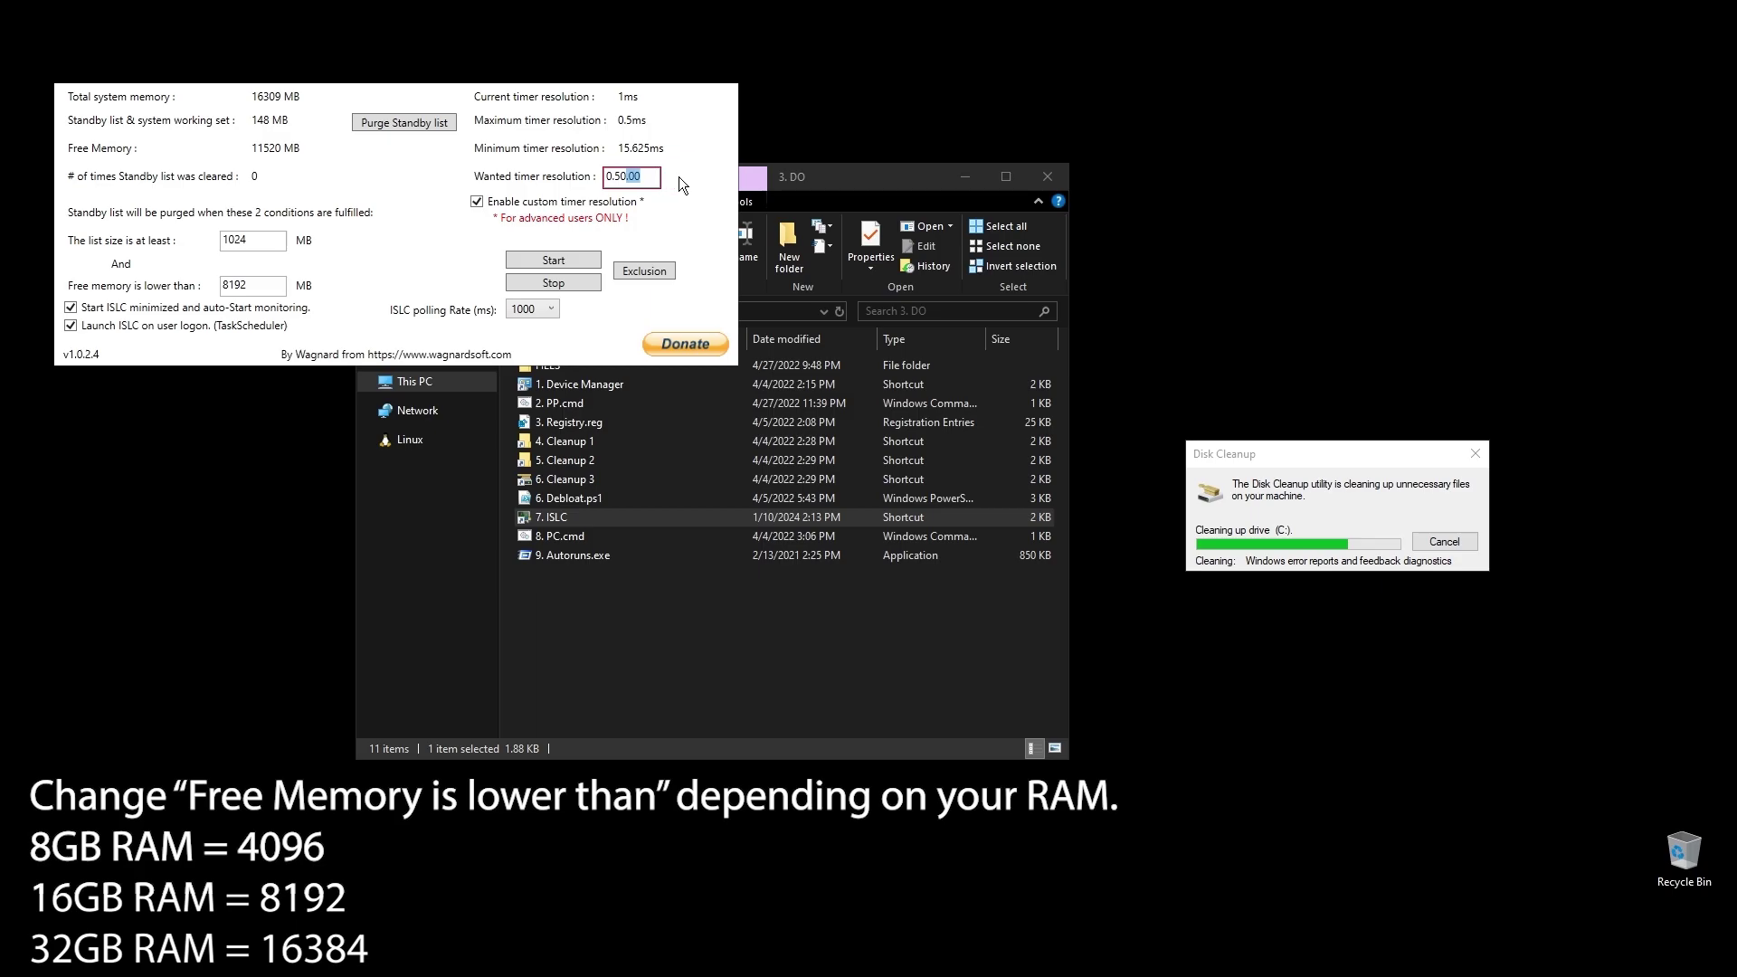
{"action": "left_click", "coordinate": [529, 258]}
{"action": "left_click_drag", "start_coordinate": [506, 81], "coordinate": [1010, 577]}
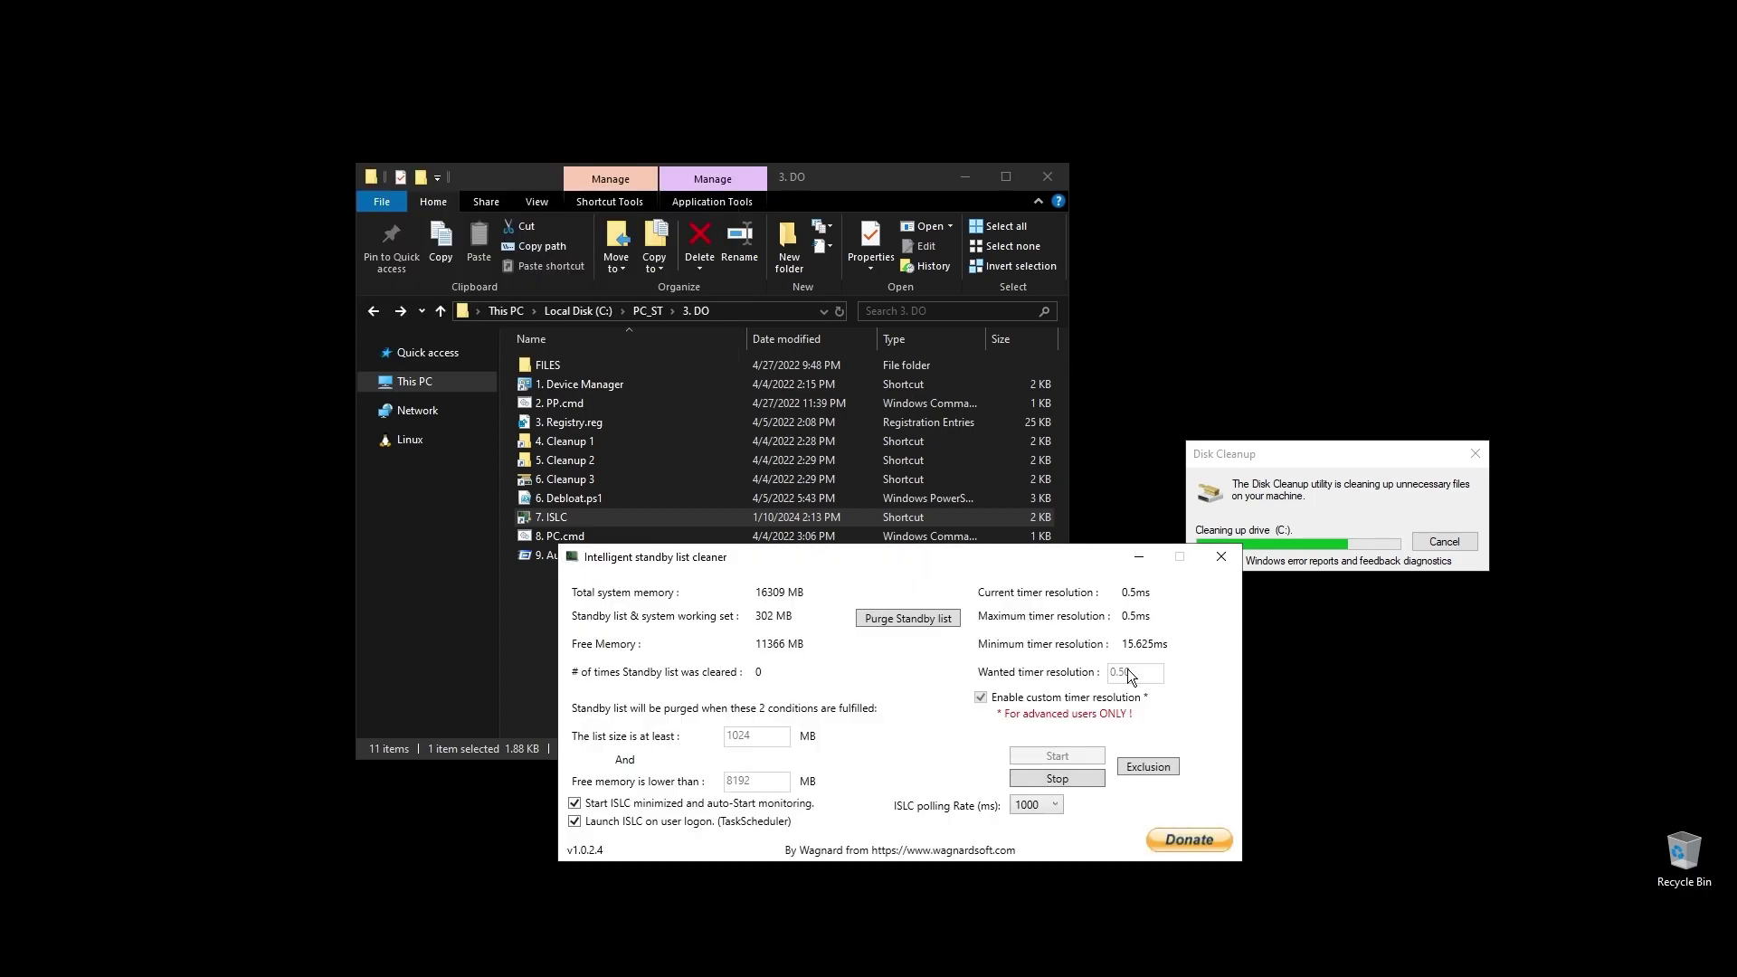
{"action": "left_click", "coordinate": [1132, 556]}
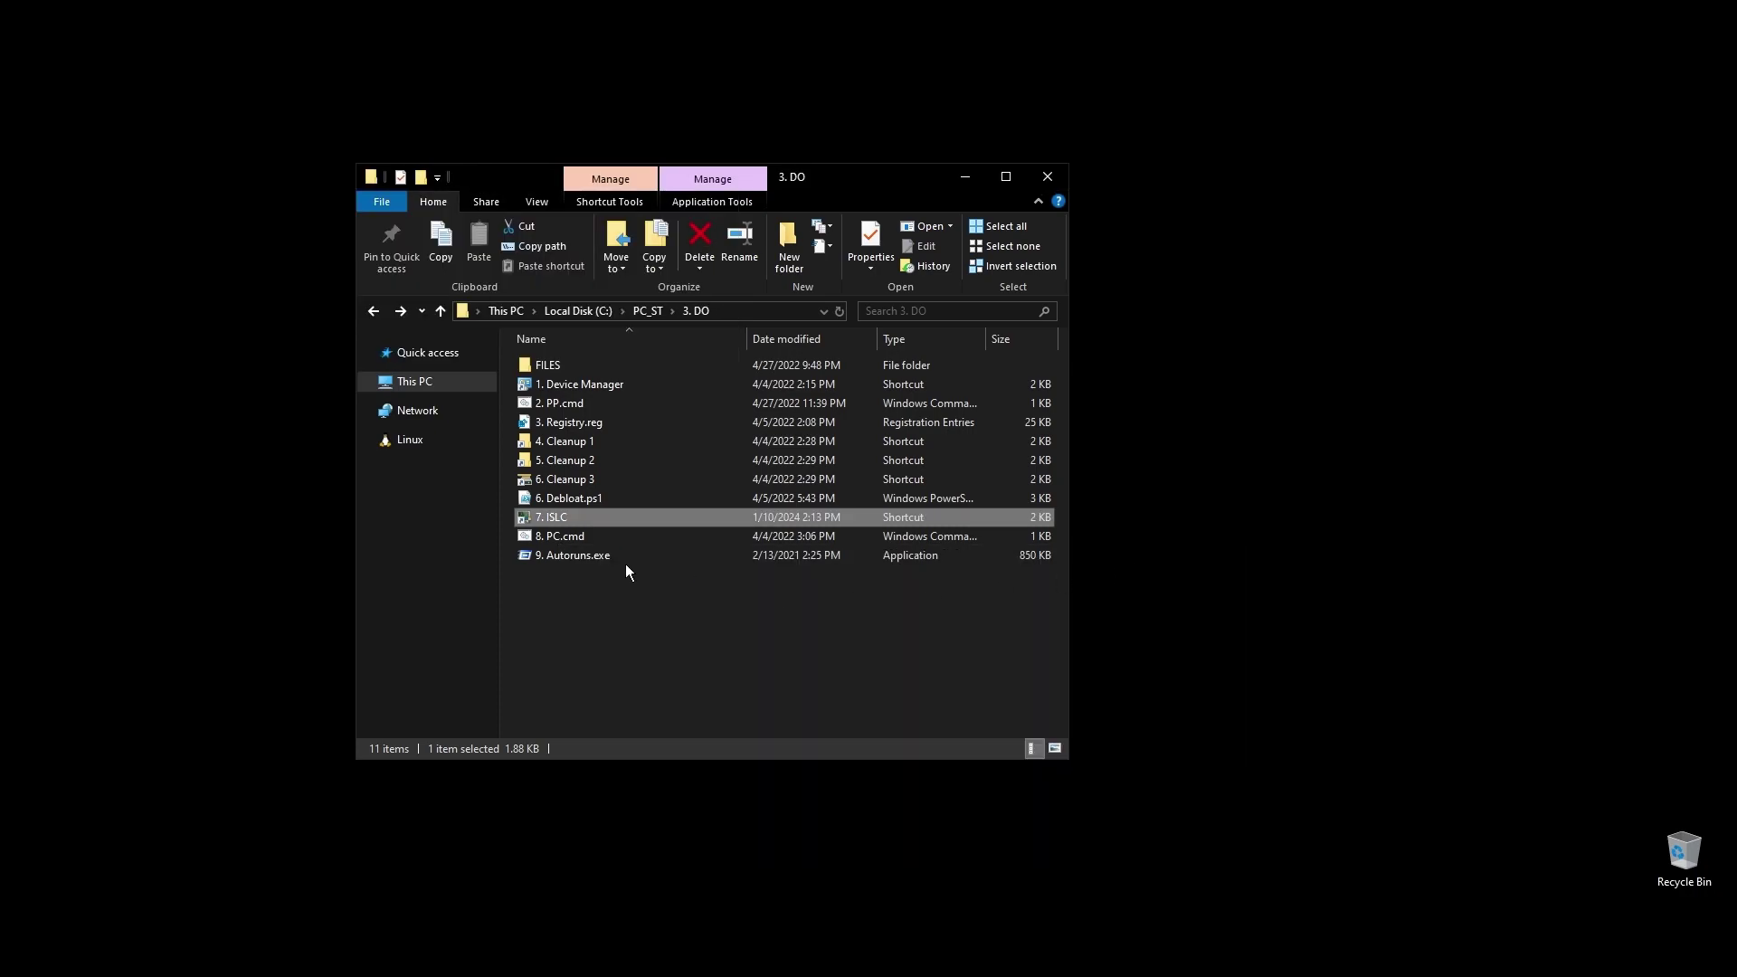
Step: Run 8. PC.cmd as administrator and close its console once the commands have finished
{"action": "right_click", "coordinate": [563, 539]}
{"action": "left_click", "coordinate": [666, 212]}
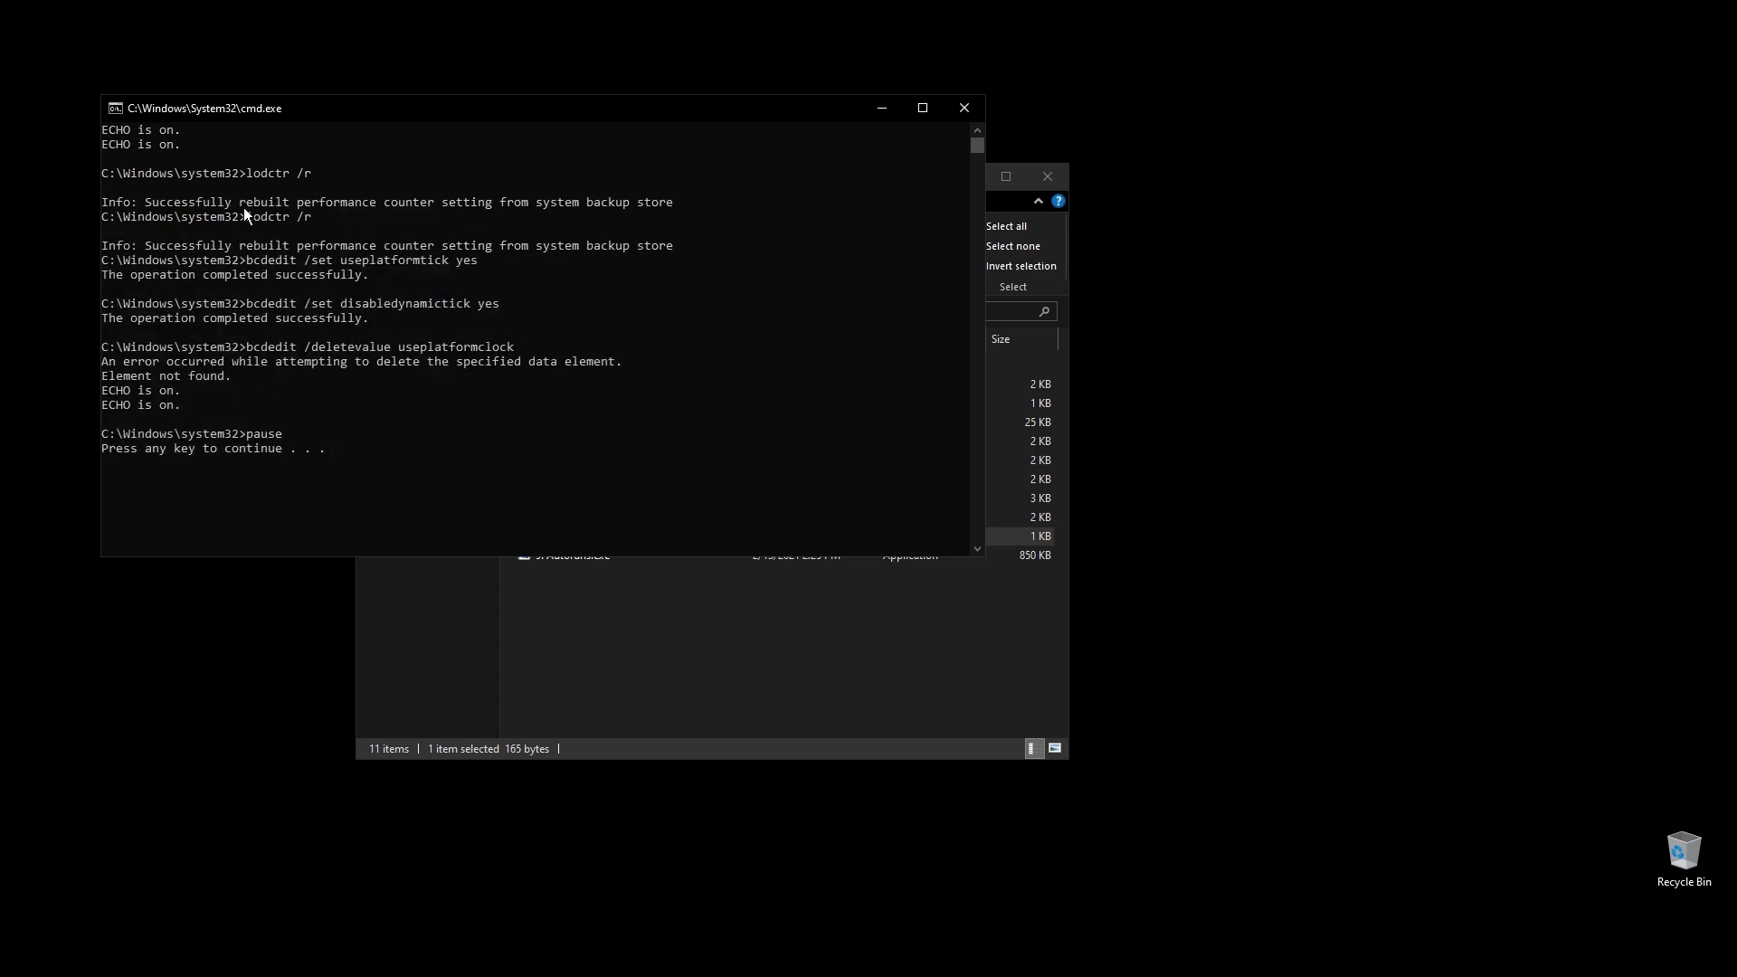
{"action": "left_click_drag", "start_coordinate": [149, 204], "coordinate": [436, 205]}
{"action": "key", "text": "Return"}
{"action": "key", "text": "Return"}
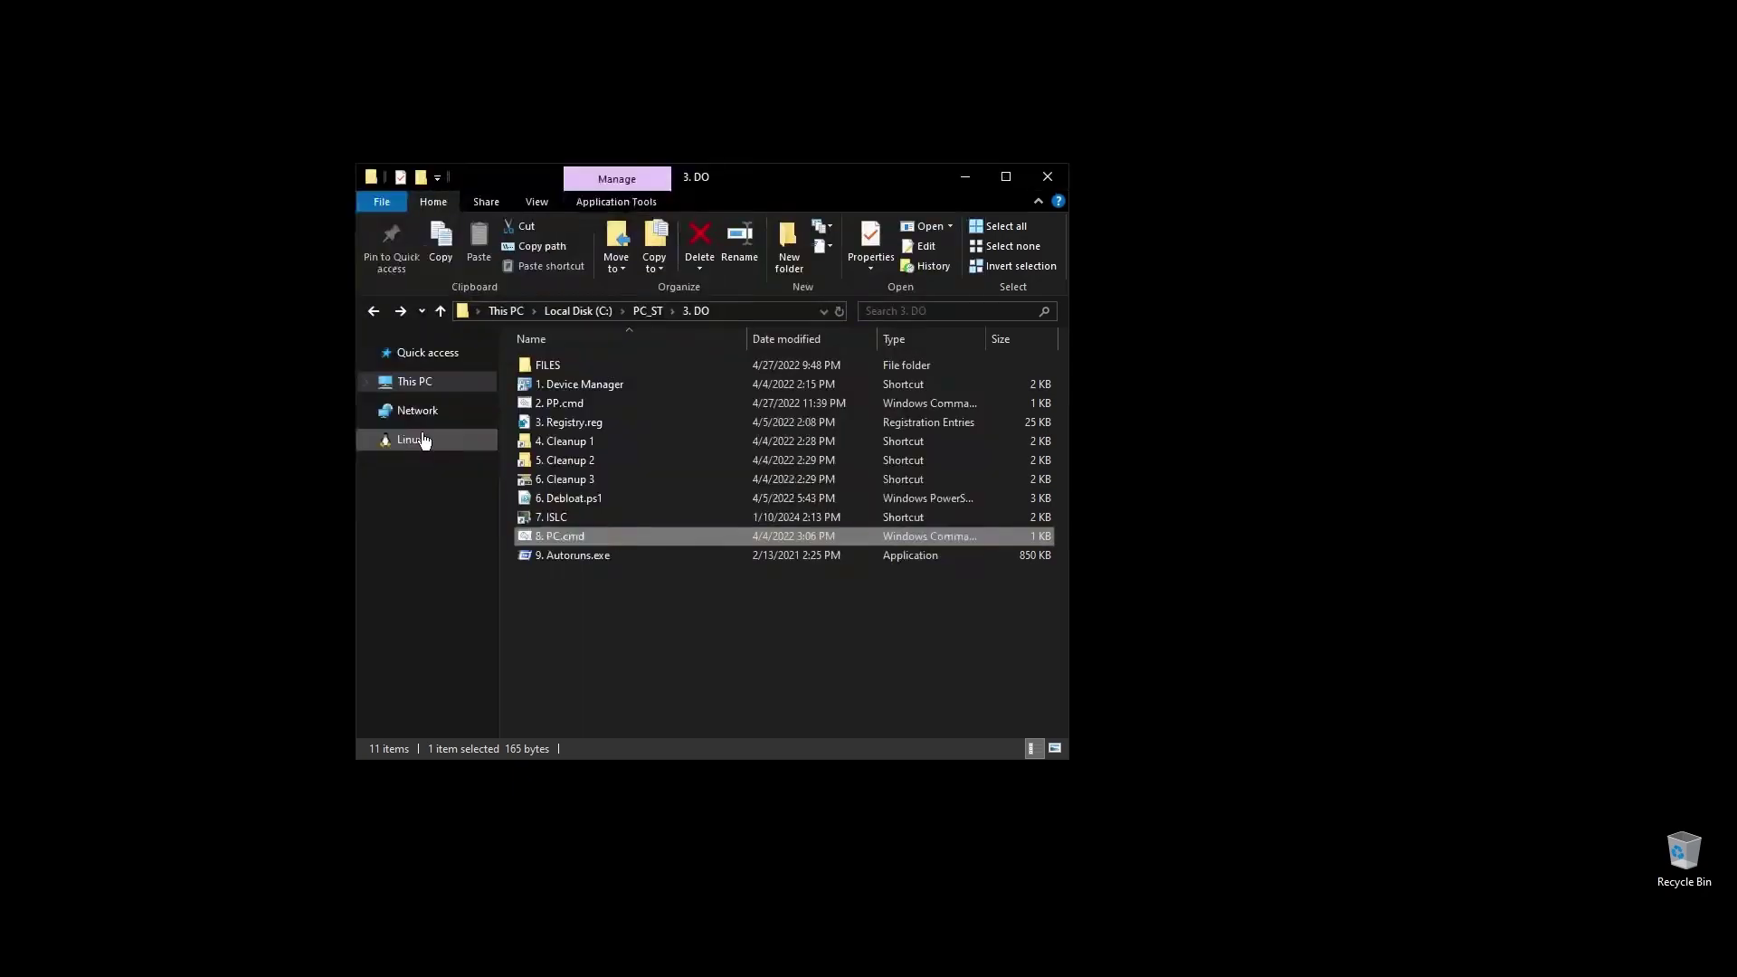
Step: Open 9. Autoruns.exe and disable the Adobe CCXProcess, Adobe Creative Cloud, Lightshot and Razer AppEngine logon entries
{"action": "right_click", "coordinate": [564, 555]}
{"action": "left_click", "coordinate": [633, 590]}
{"action": "left_click", "coordinate": [728, 356]}
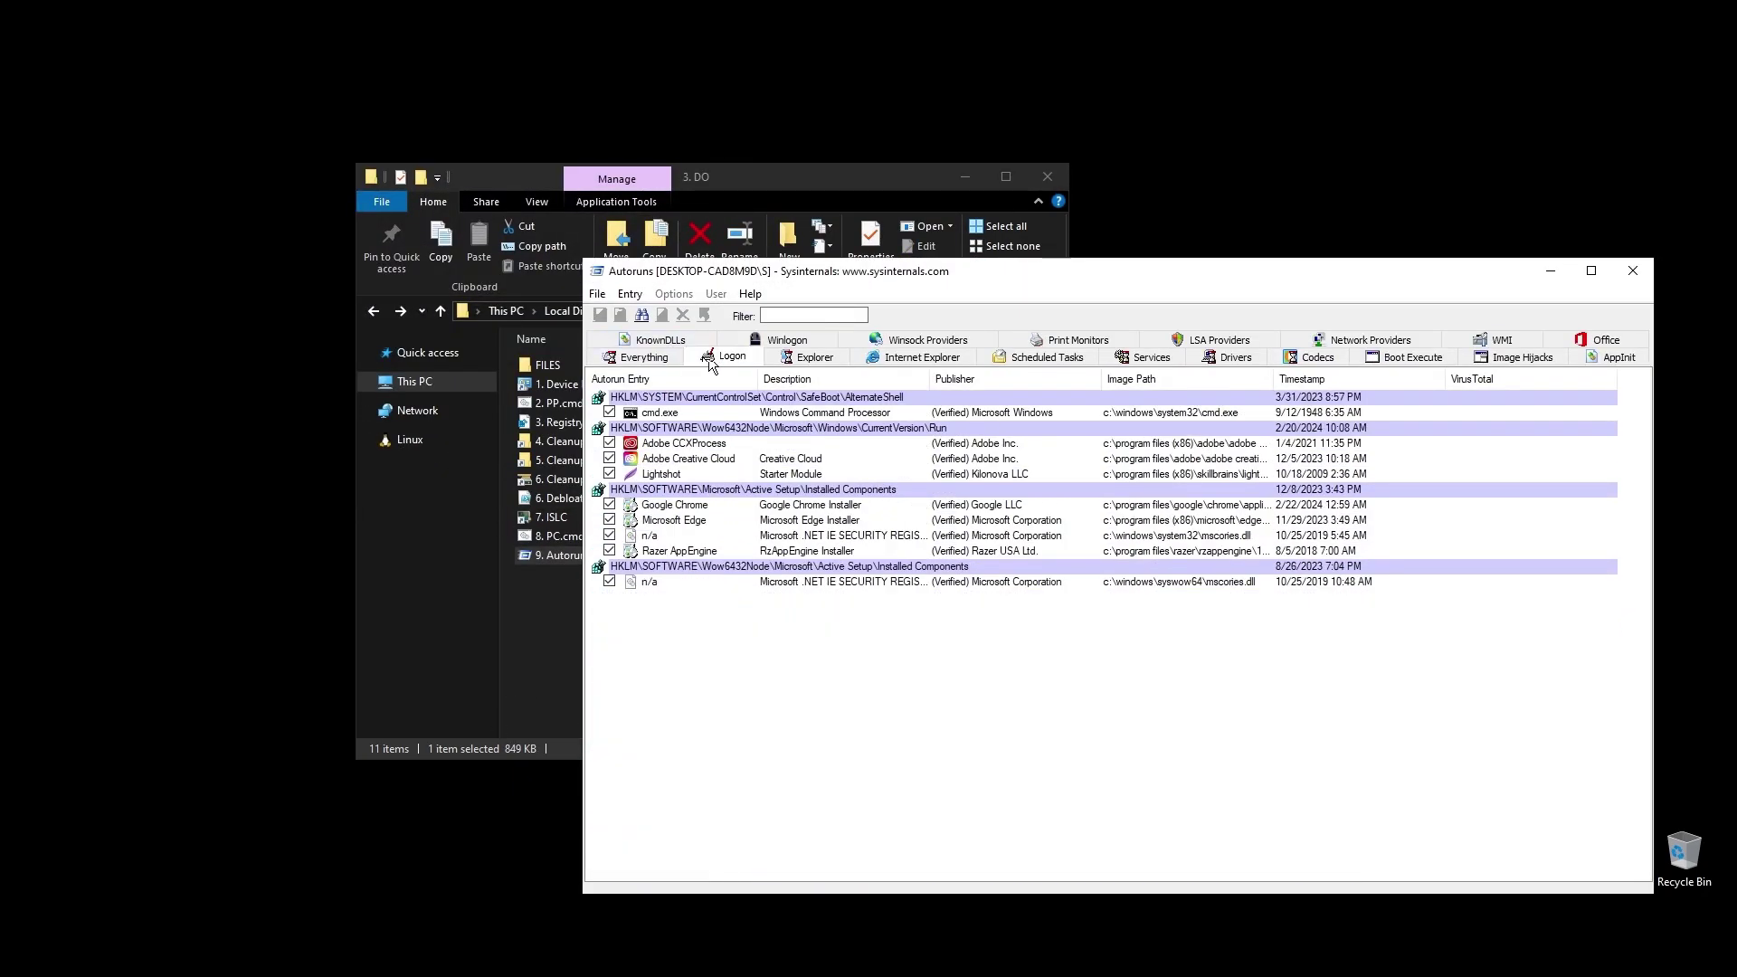
{"action": "left_click", "coordinate": [609, 444]}
{"action": "left_click", "coordinate": [609, 458]}
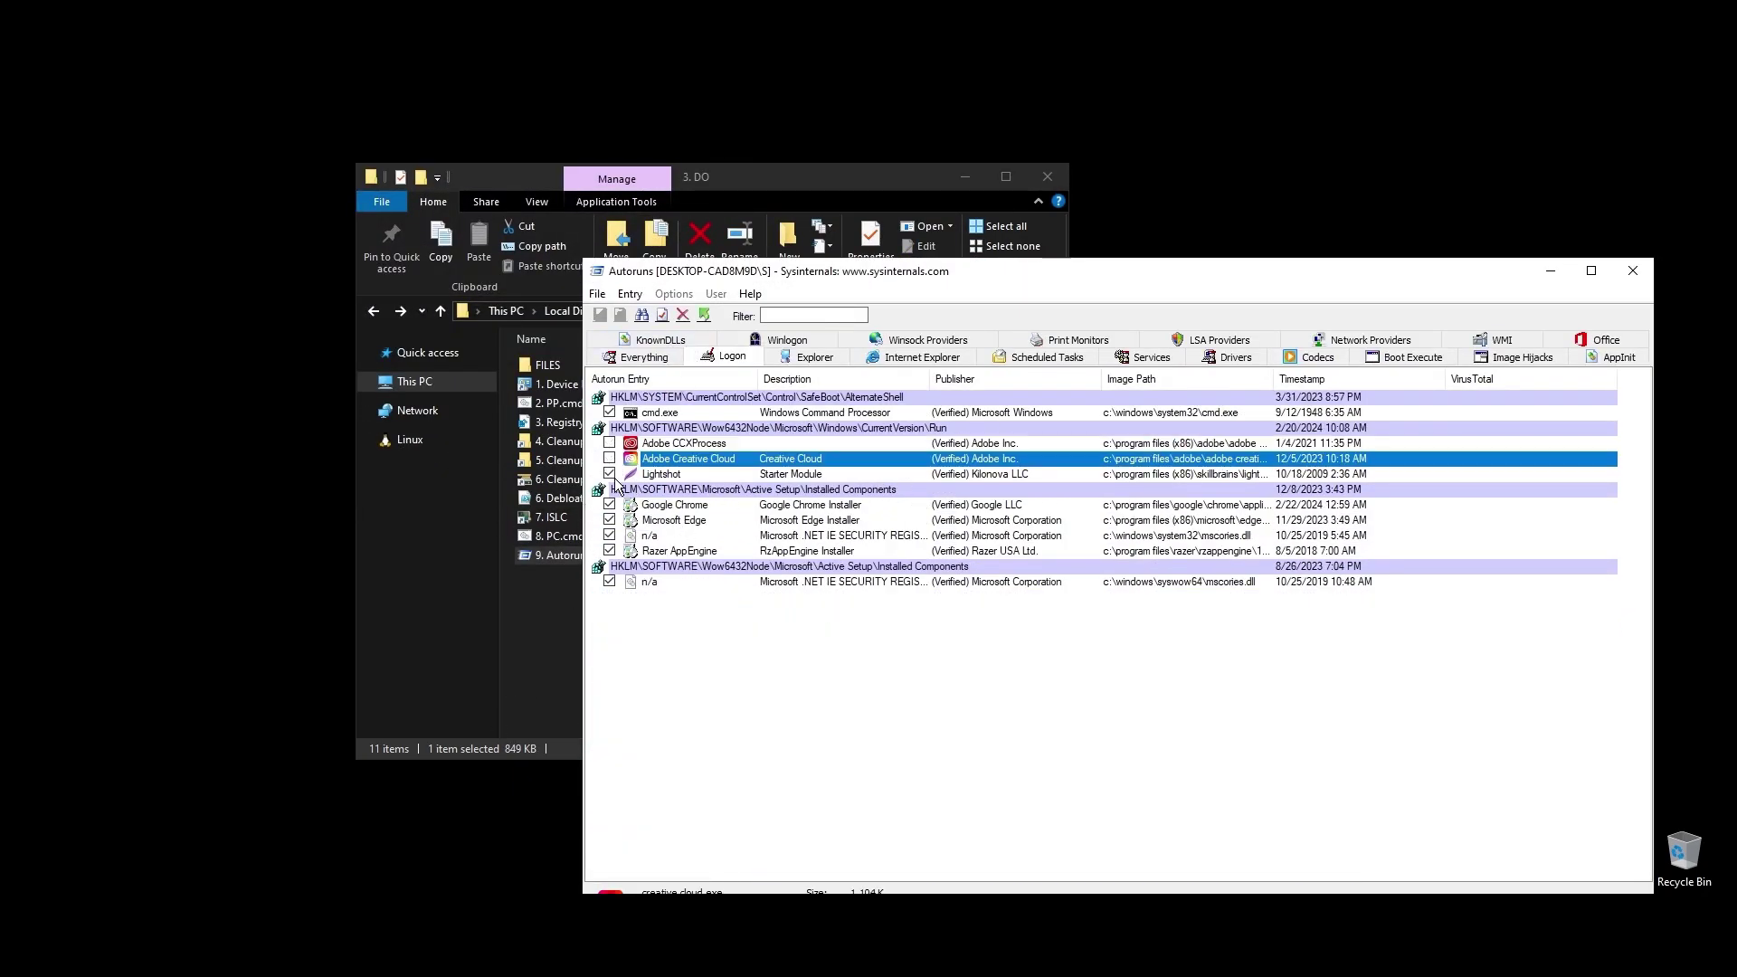
{"action": "left_click", "coordinate": [608, 474]}
{"action": "left_click", "coordinate": [609, 550]}
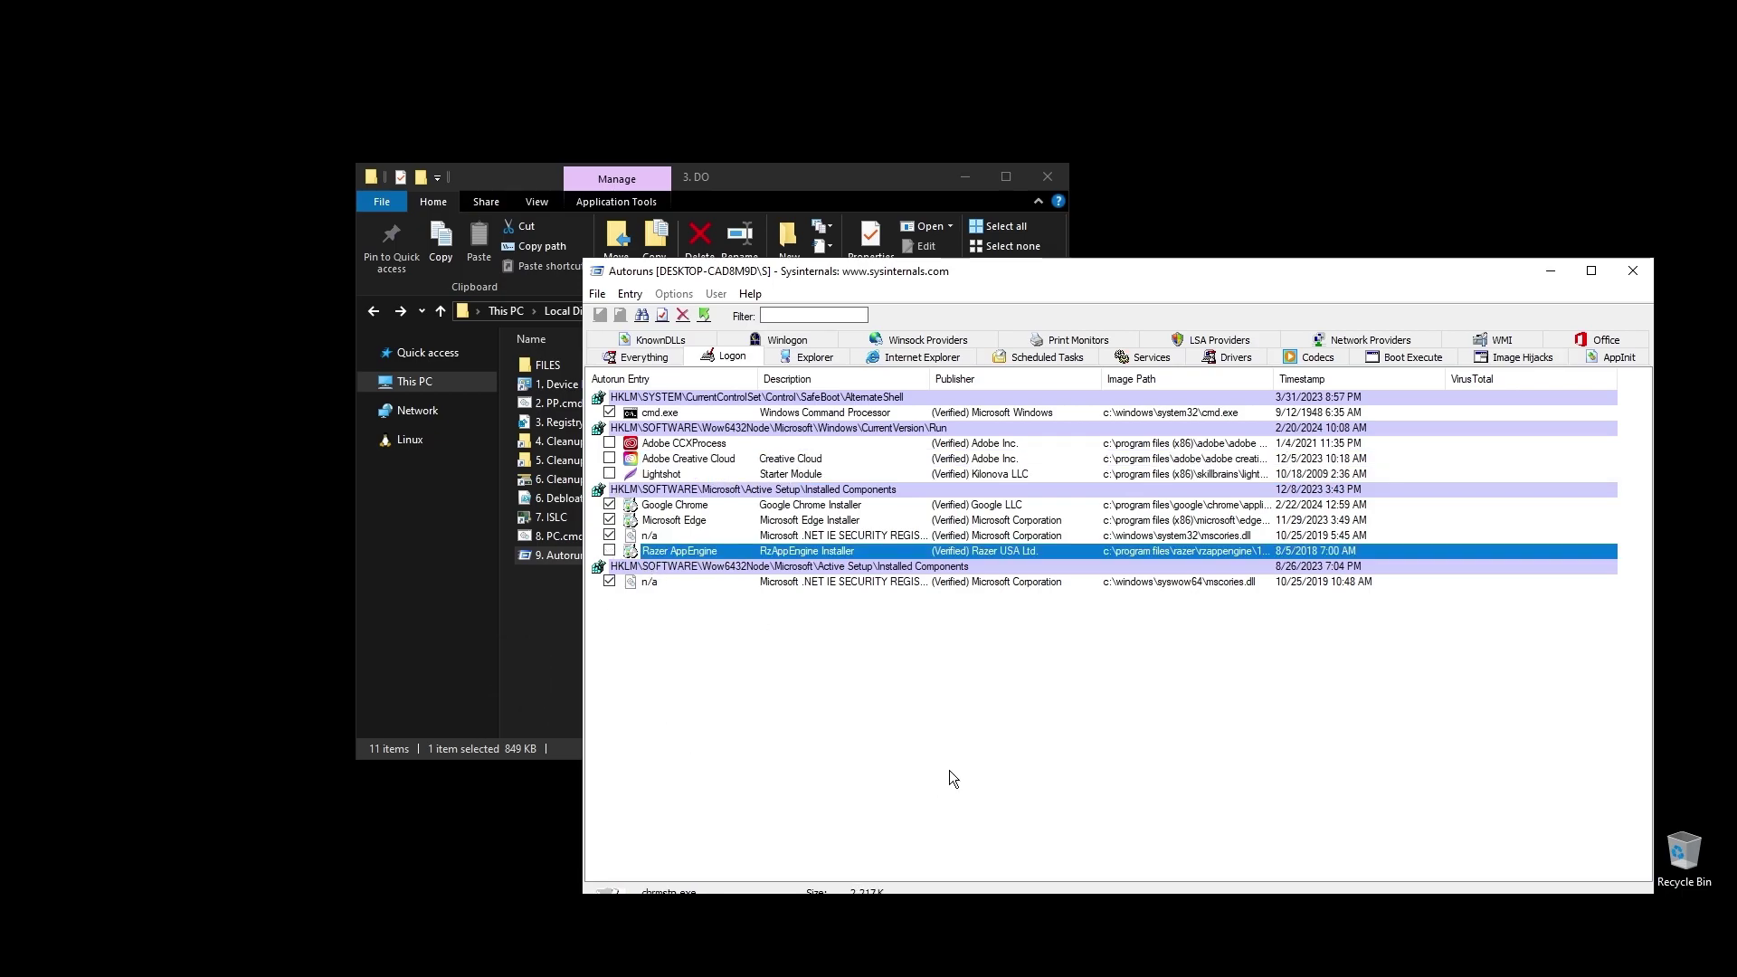
Step: Show the Autoruns services and disable nordvpn-service, NordUpdaterService and the nordsec-threatprotection service
{"action": "left_click", "coordinate": [968, 357]}
{"action": "left_click", "coordinate": [1006, 357]}
{"action": "left_click", "coordinate": [1144, 357]}
{"action": "left_click_drag", "start_coordinate": [1088, 272], "coordinate": [1048, 189]}
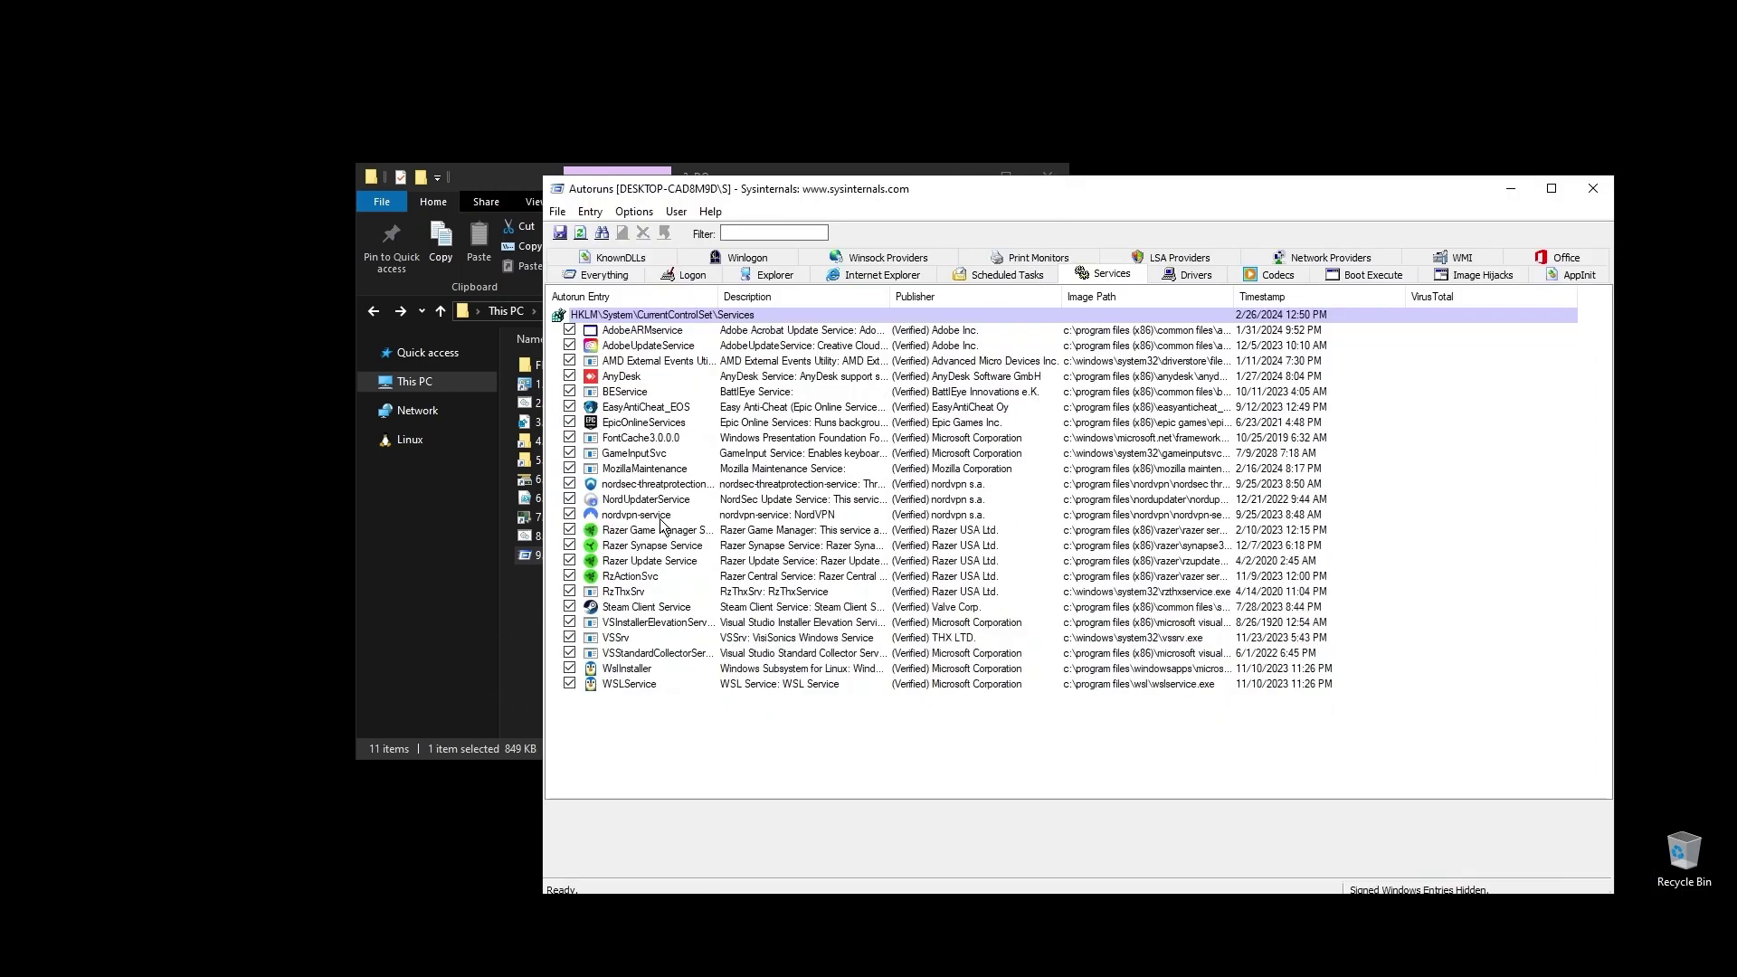
{"action": "left_click", "coordinate": [569, 375]}
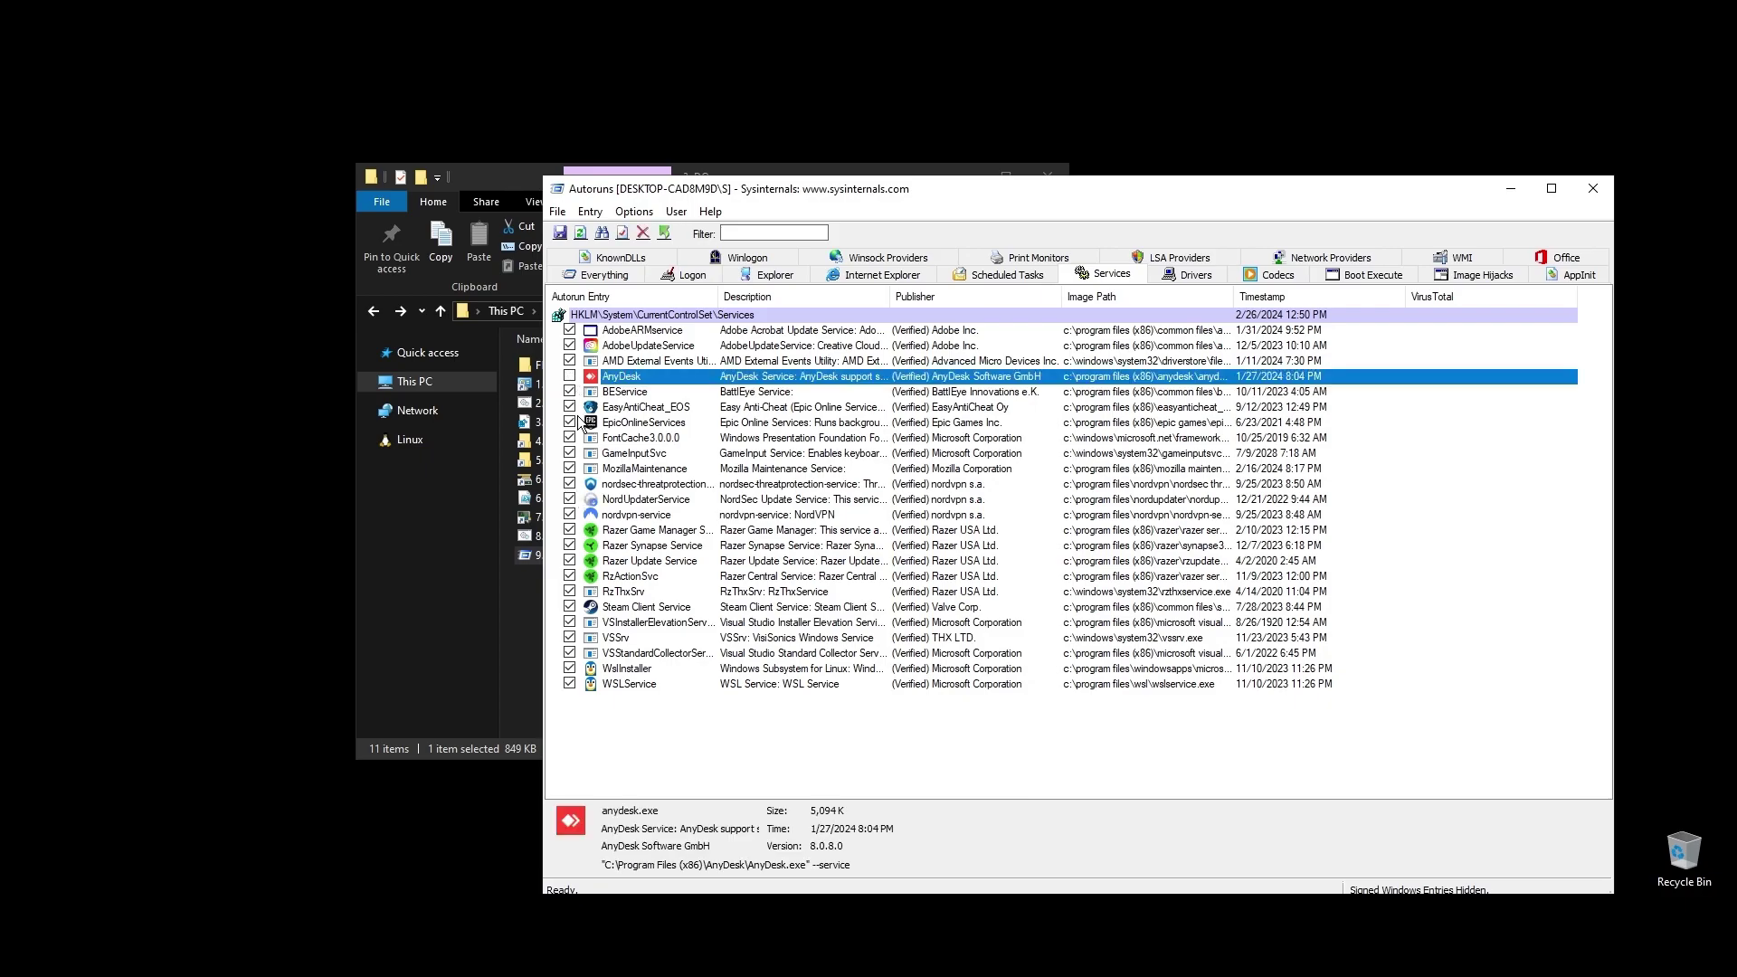
{"action": "left_click", "coordinate": [569, 514]}
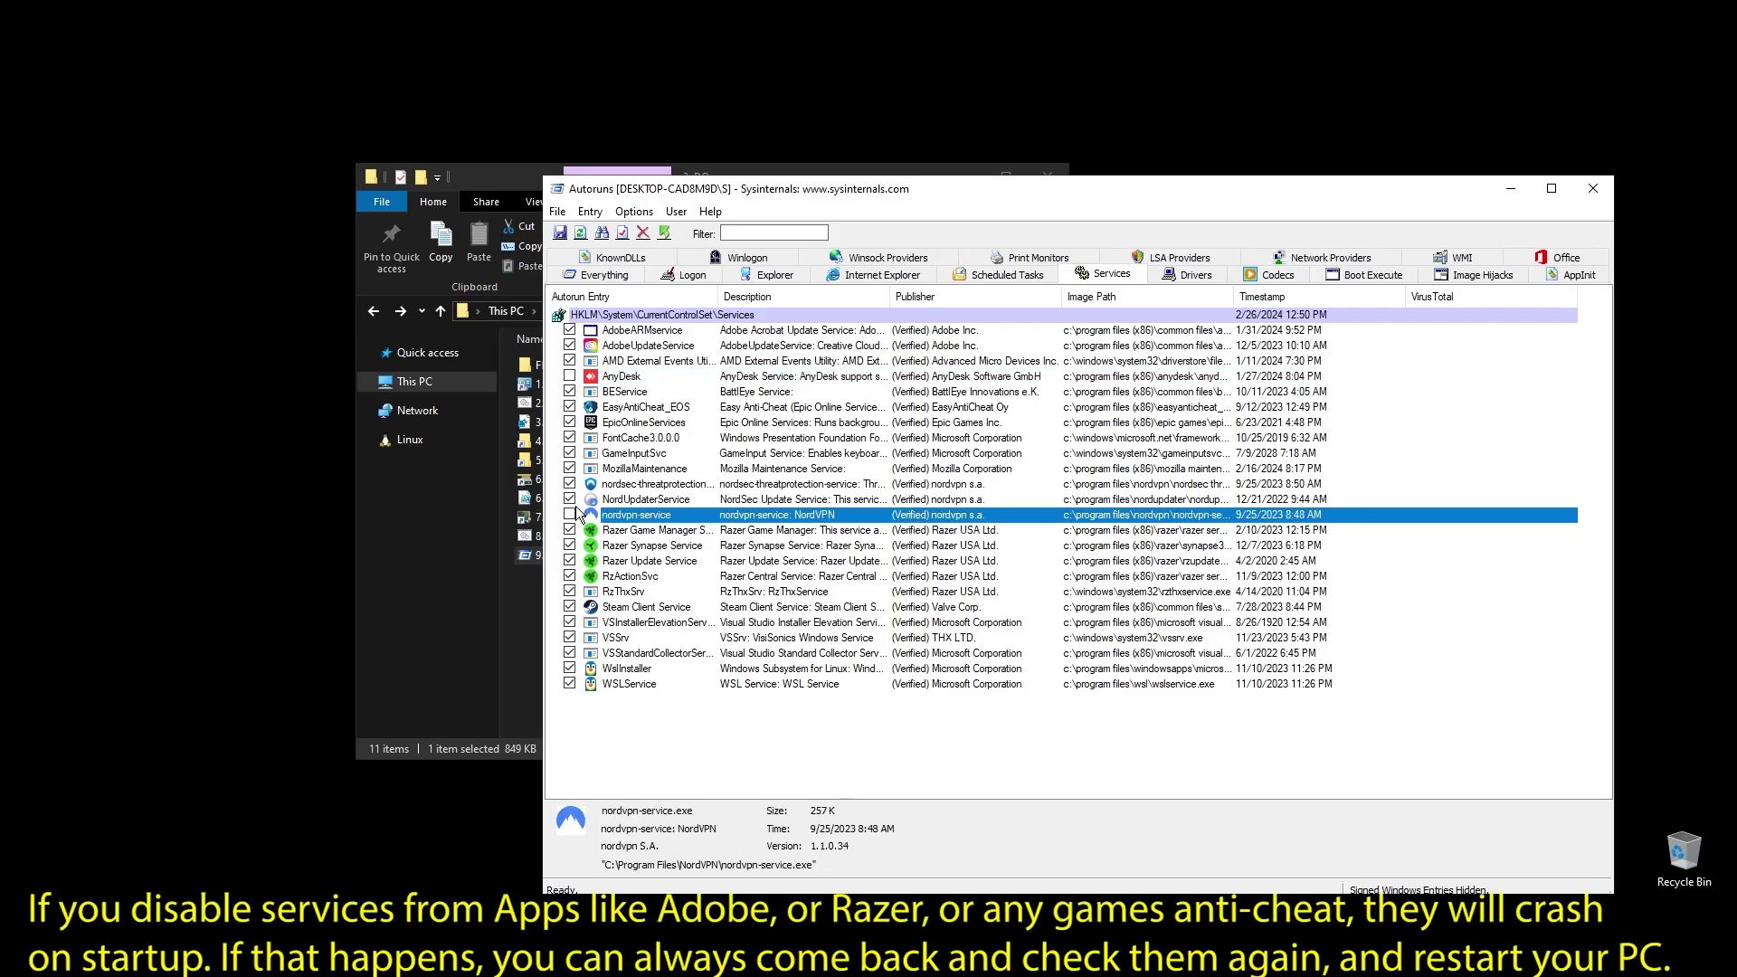
{"action": "left_click", "coordinate": [569, 498]}
{"action": "left_click", "coordinate": [569, 483]}
Step: Disable Razer Game Manager, Razer Synapse, Razer Update, RzActionSvc, Steam Client Service, WSLService and WslInstaller, and close Autoruns
{"action": "left_click", "coordinate": [569, 529]}
{"action": "left_click", "coordinate": [569, 545]}
{"action": "left_click", "coordinate": [569, 560]}
{"action": "left_click", "coordinate": [569, 575]}
{"action": "left_click", "coordinate": [569, 606]}
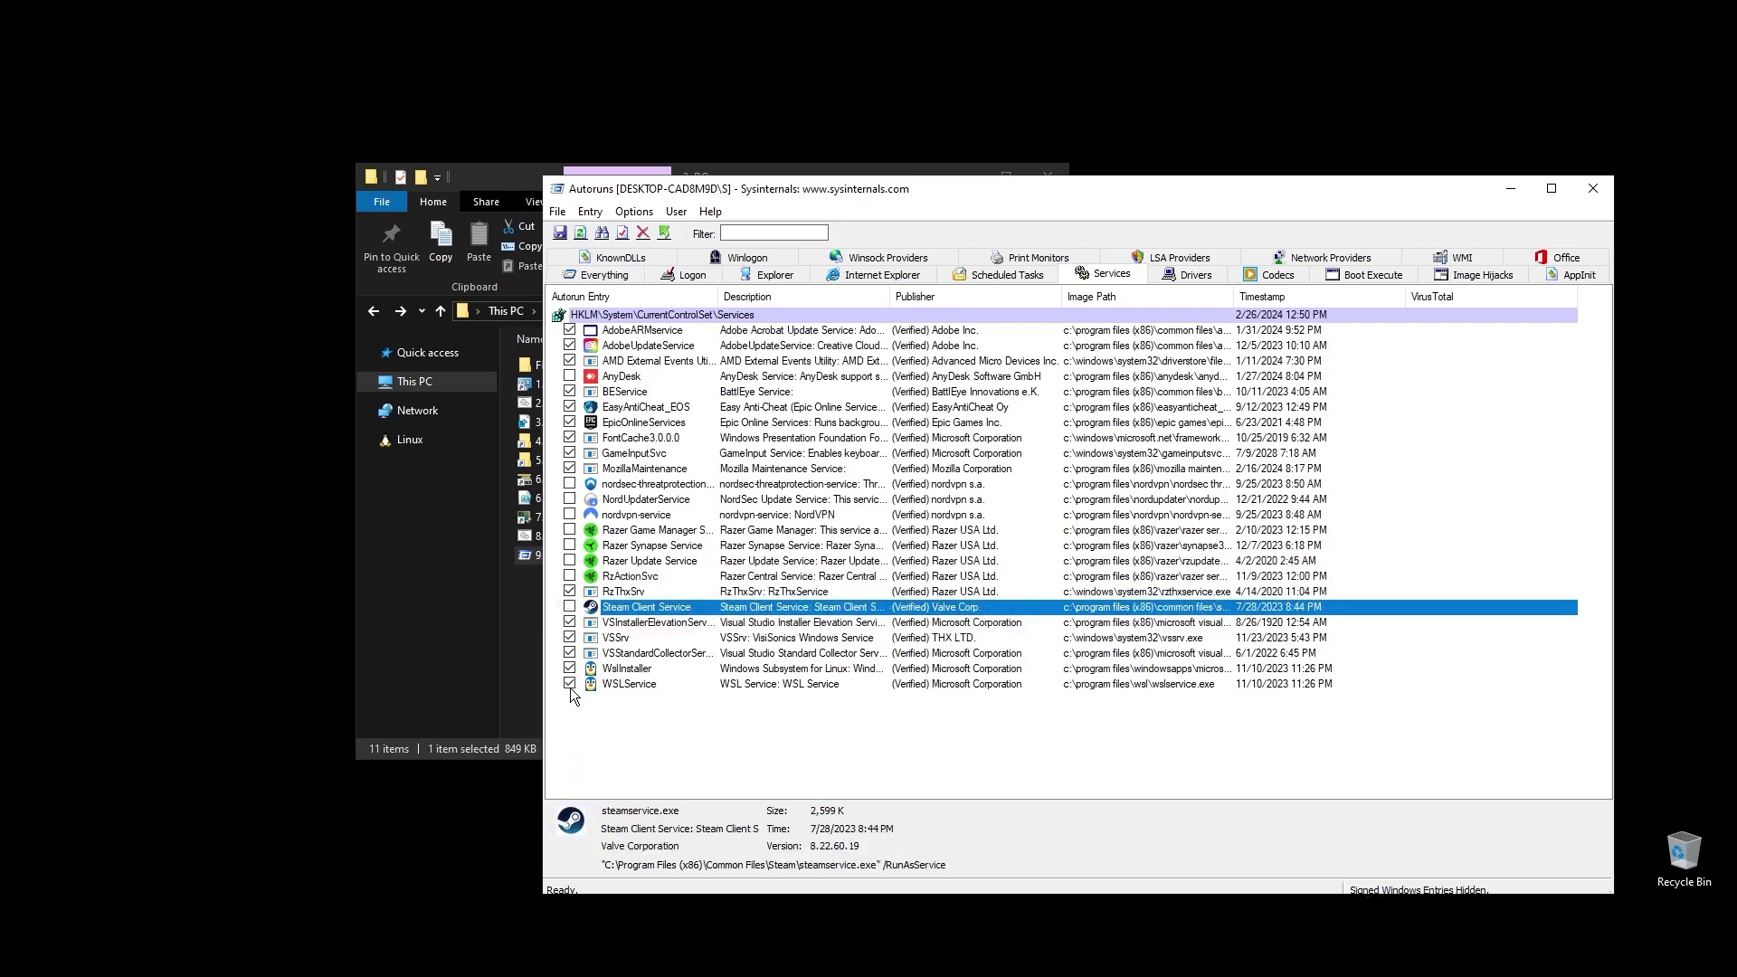
{"action": "left_click", "coordinate": [569, 683]}
{"action": "left_click", "coordinate": [569, 668]}
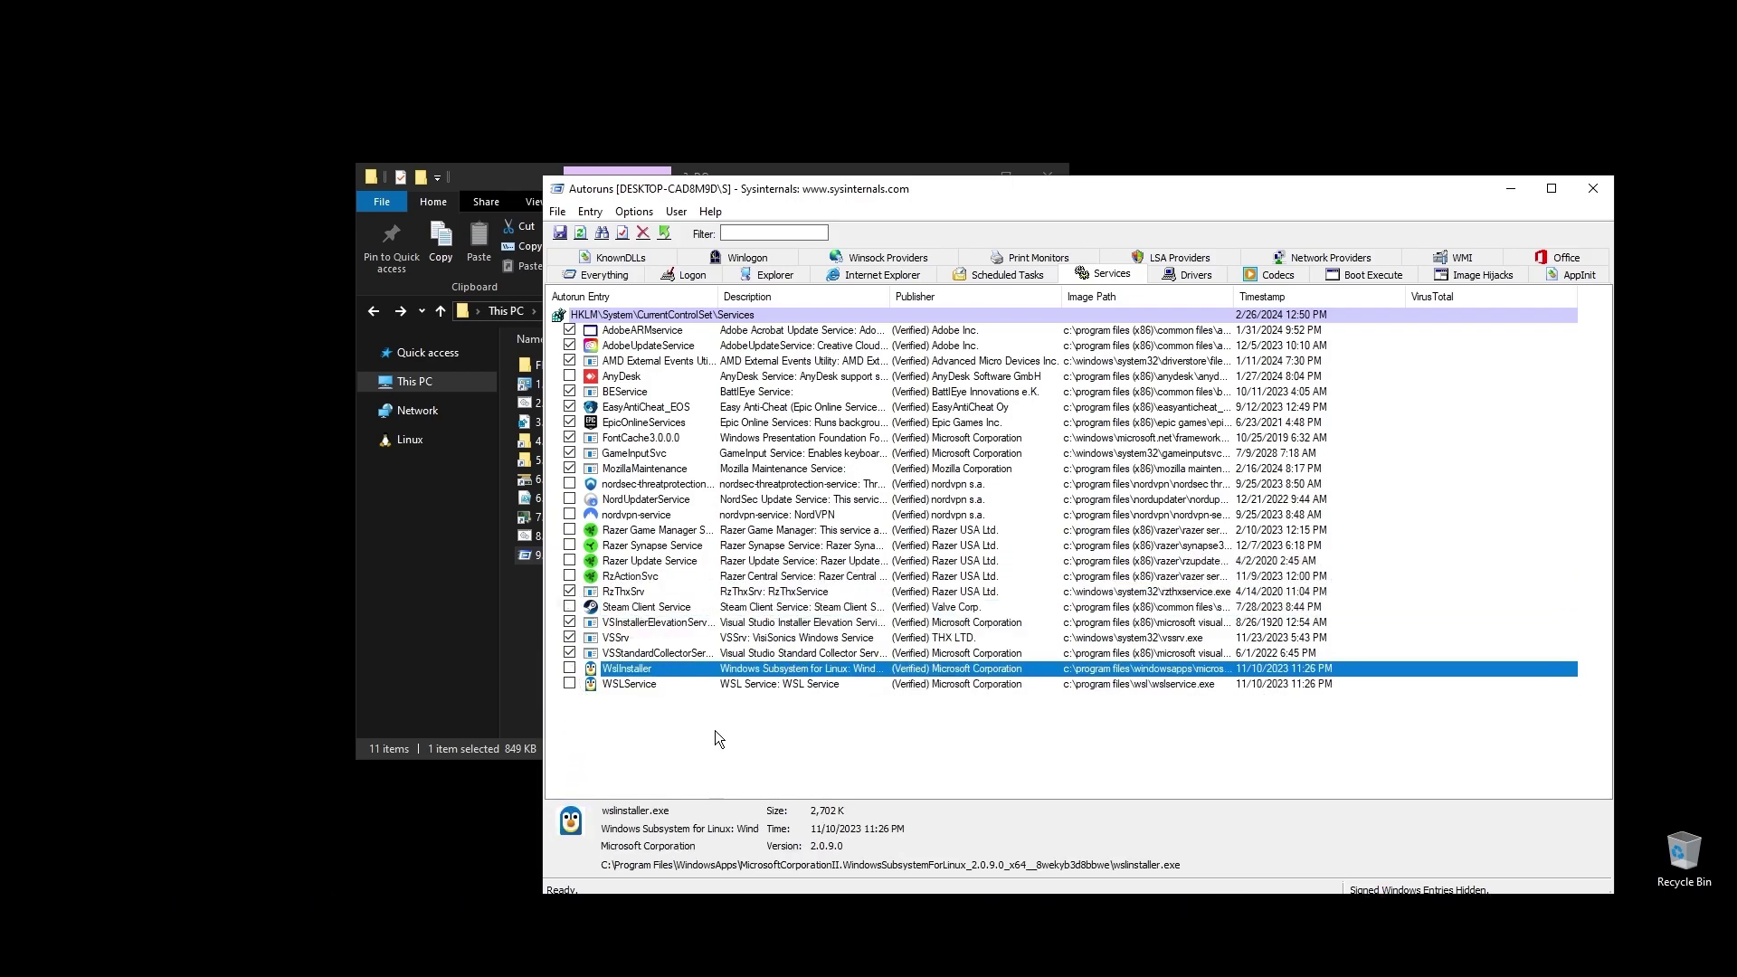
{"action": "left_click", "coordinate": [762, 716]}
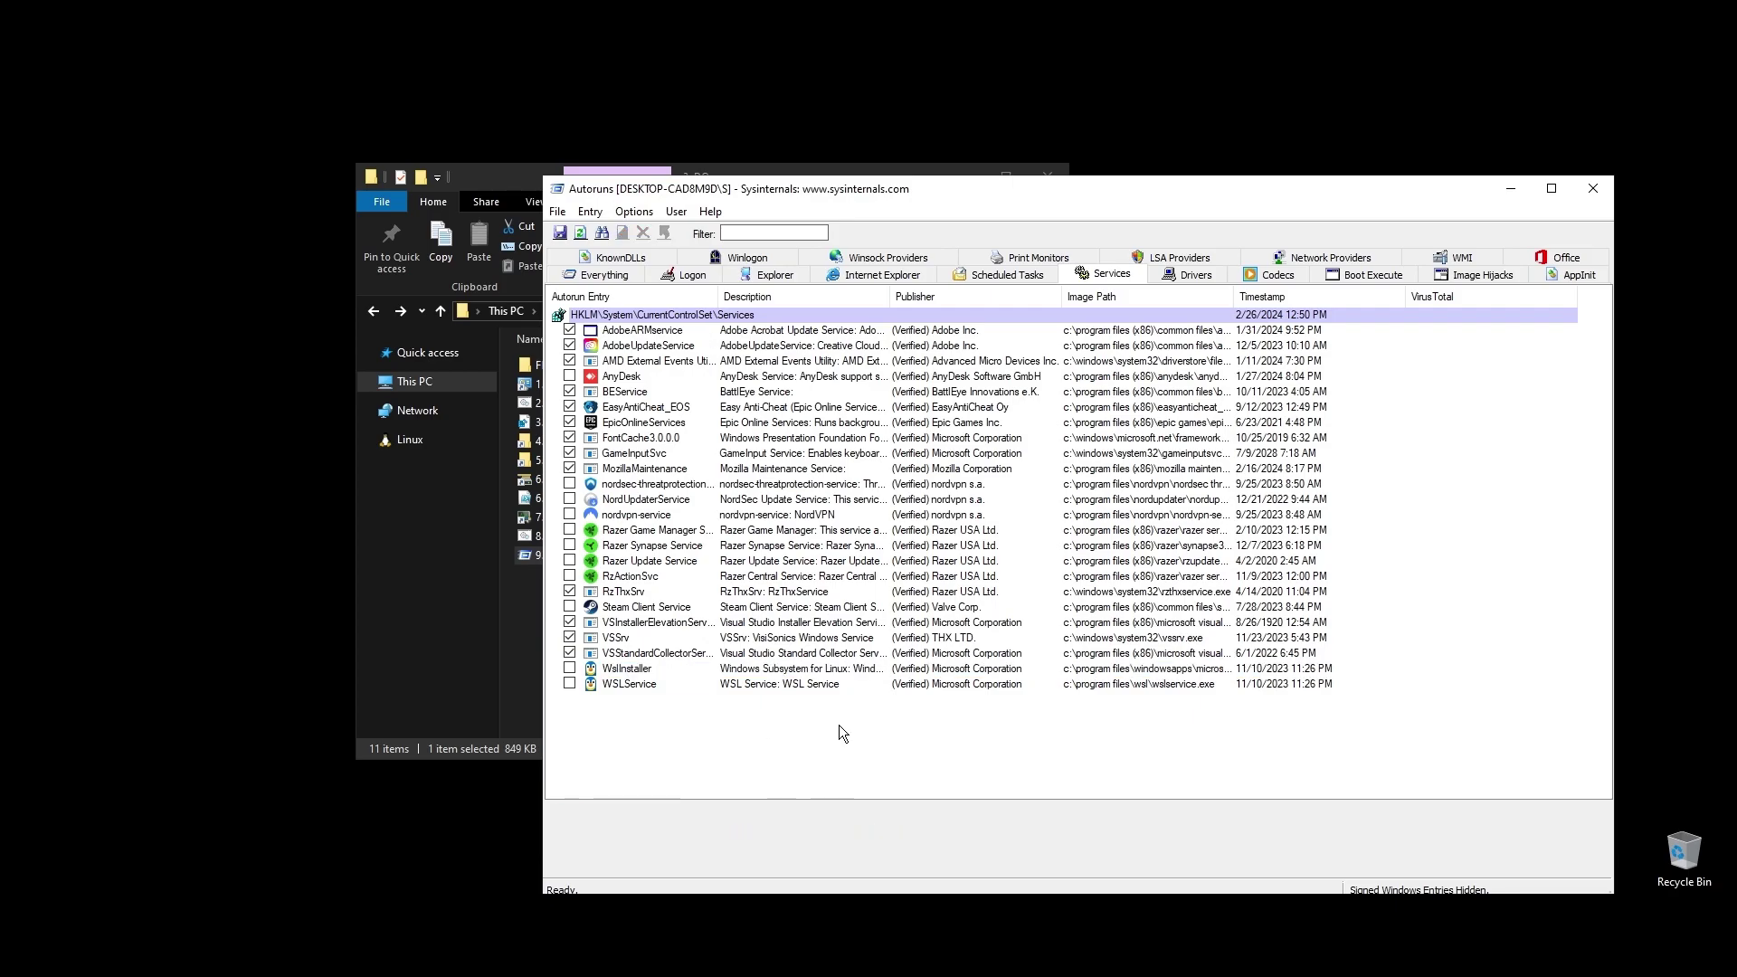
{"action": "key", "text": "alt+F4"}
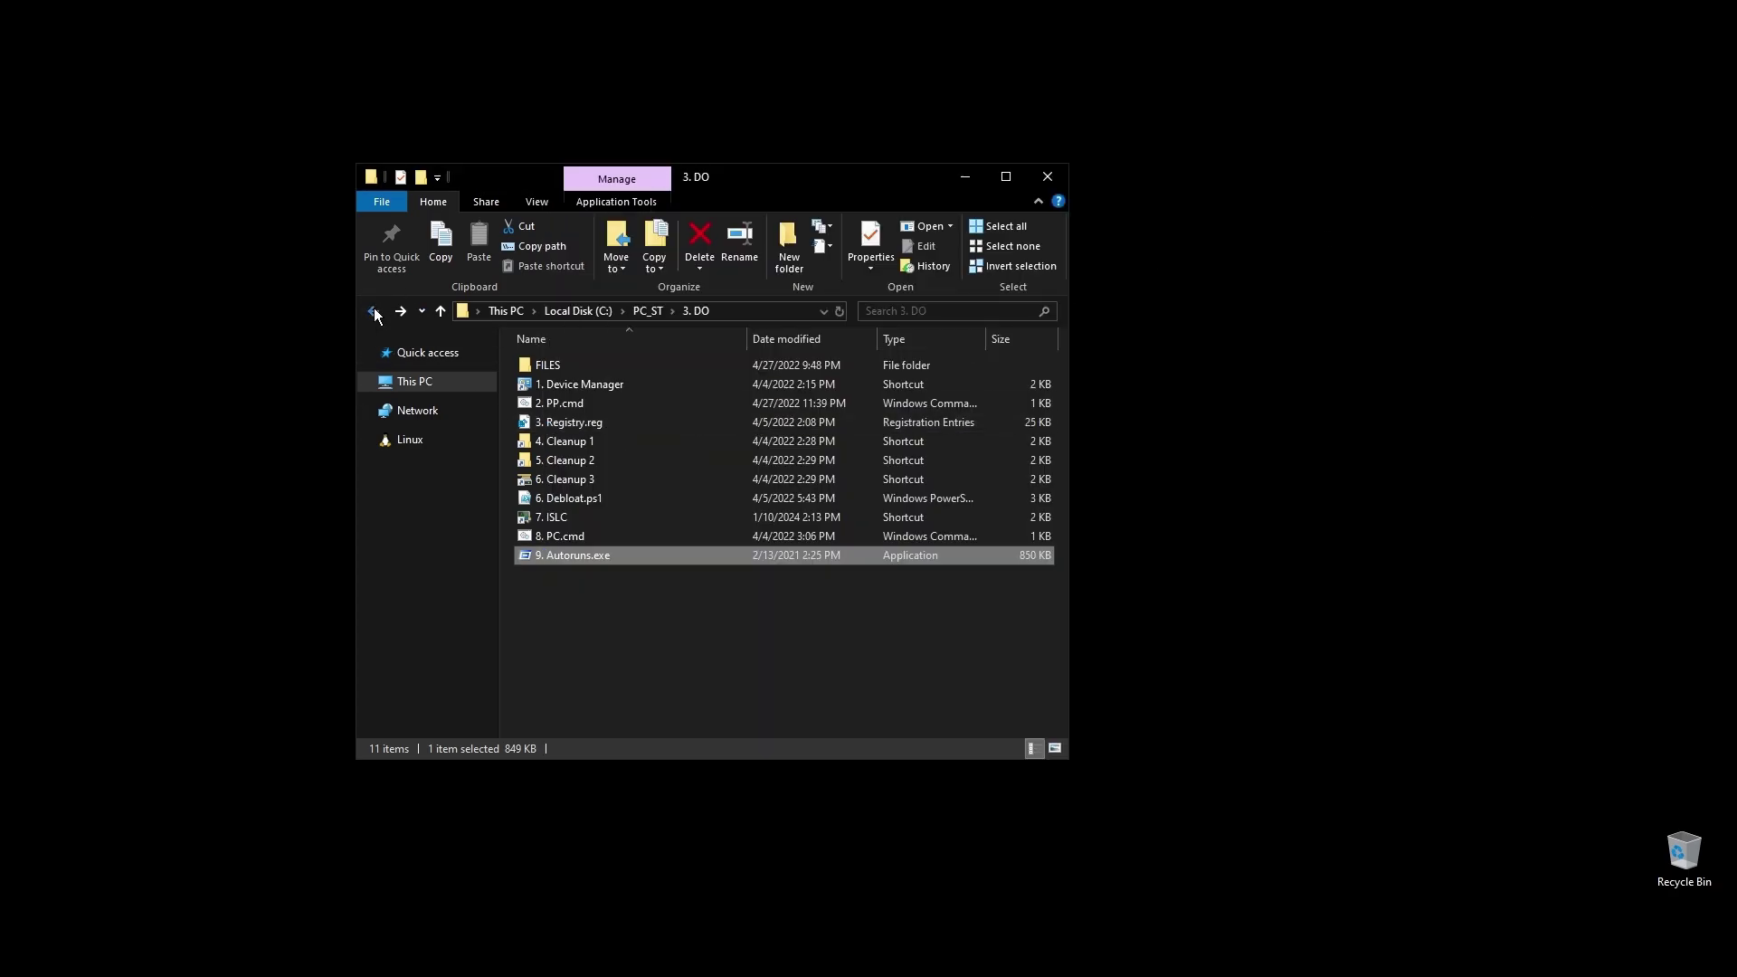
Step: Run Display Driver Uninstaller as administrator from the DDU folder inside 4. GPU, declining the visit to the update website
{"action": "left_click", "coordinate": [373, 312]}
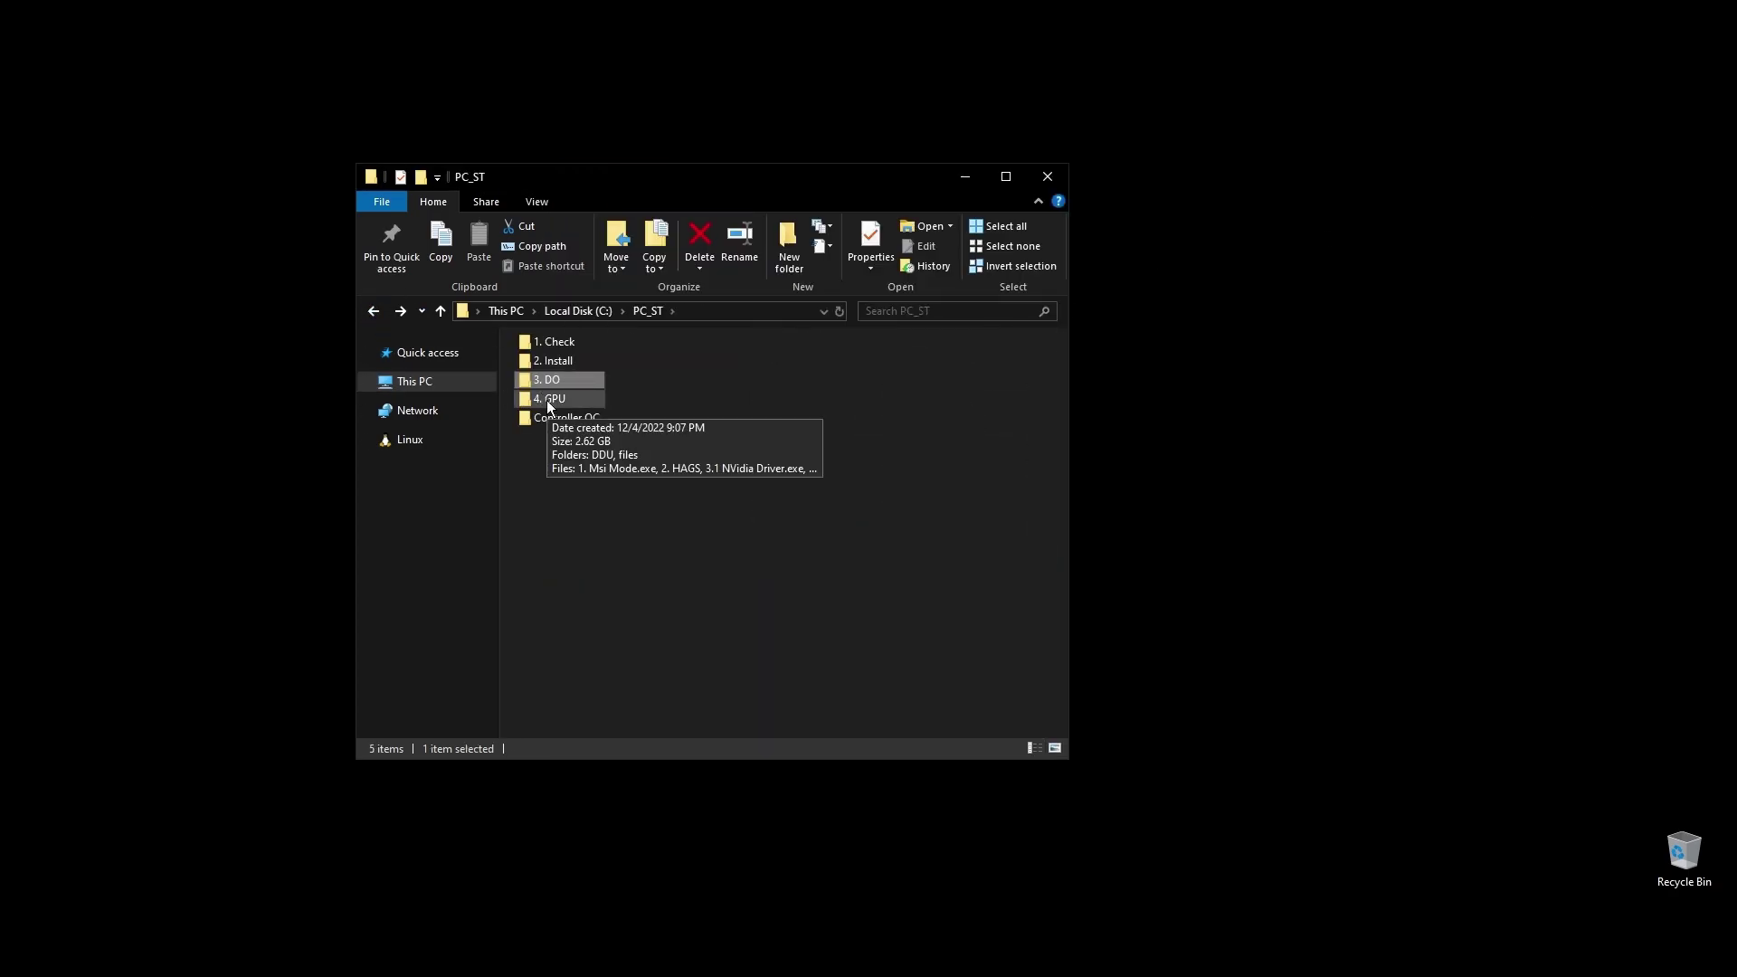
{"action": "left_click_drag", "start_coordinate": [548, 380], "coordinate": [552, 391]}
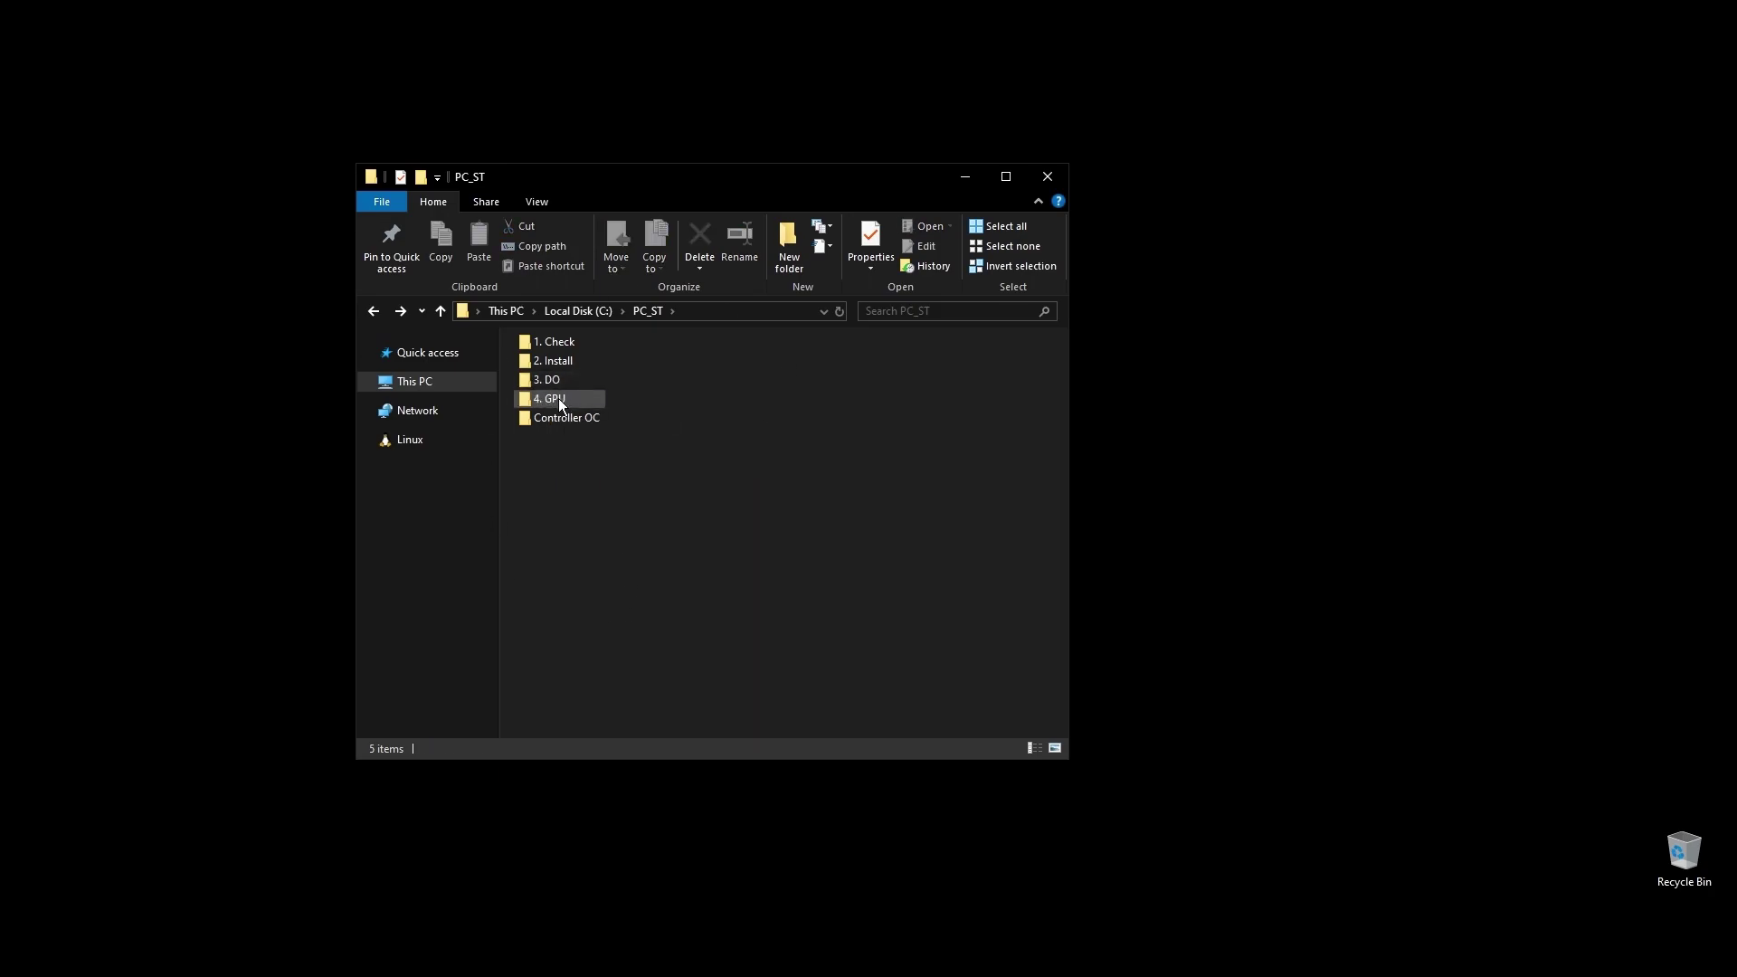
{"action": "double_click", "coordinate": [557, 398]}
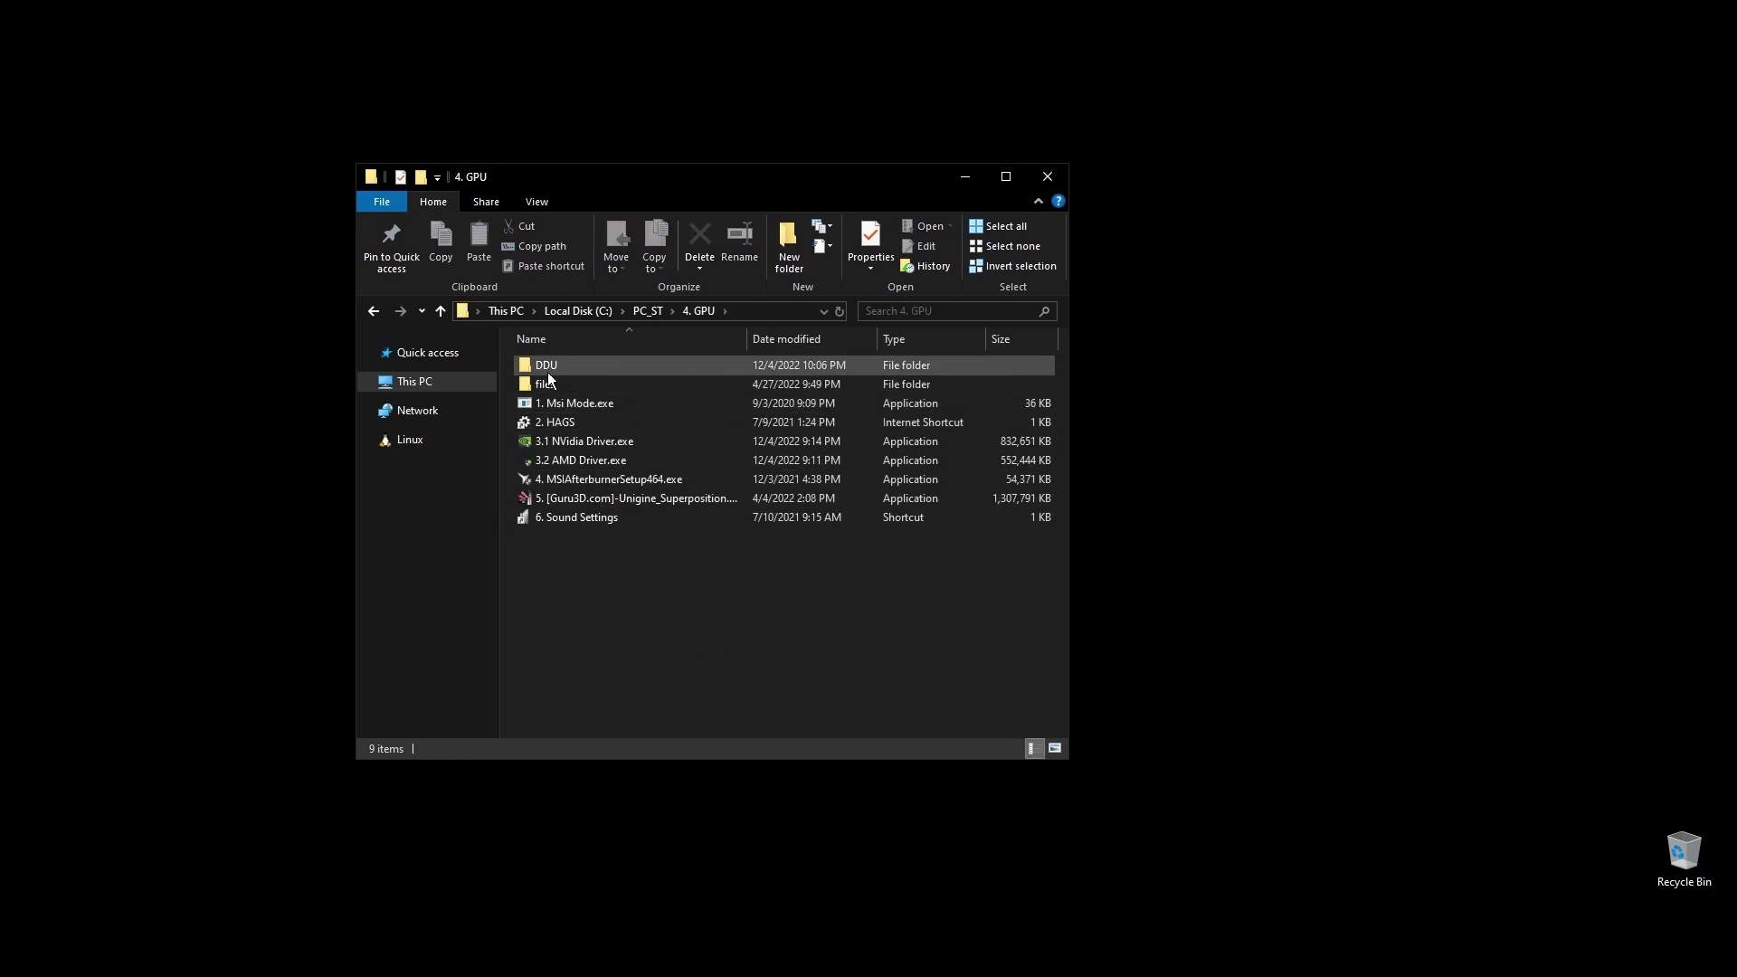
{"action": "double_click", "coordinate": [577, 364]}
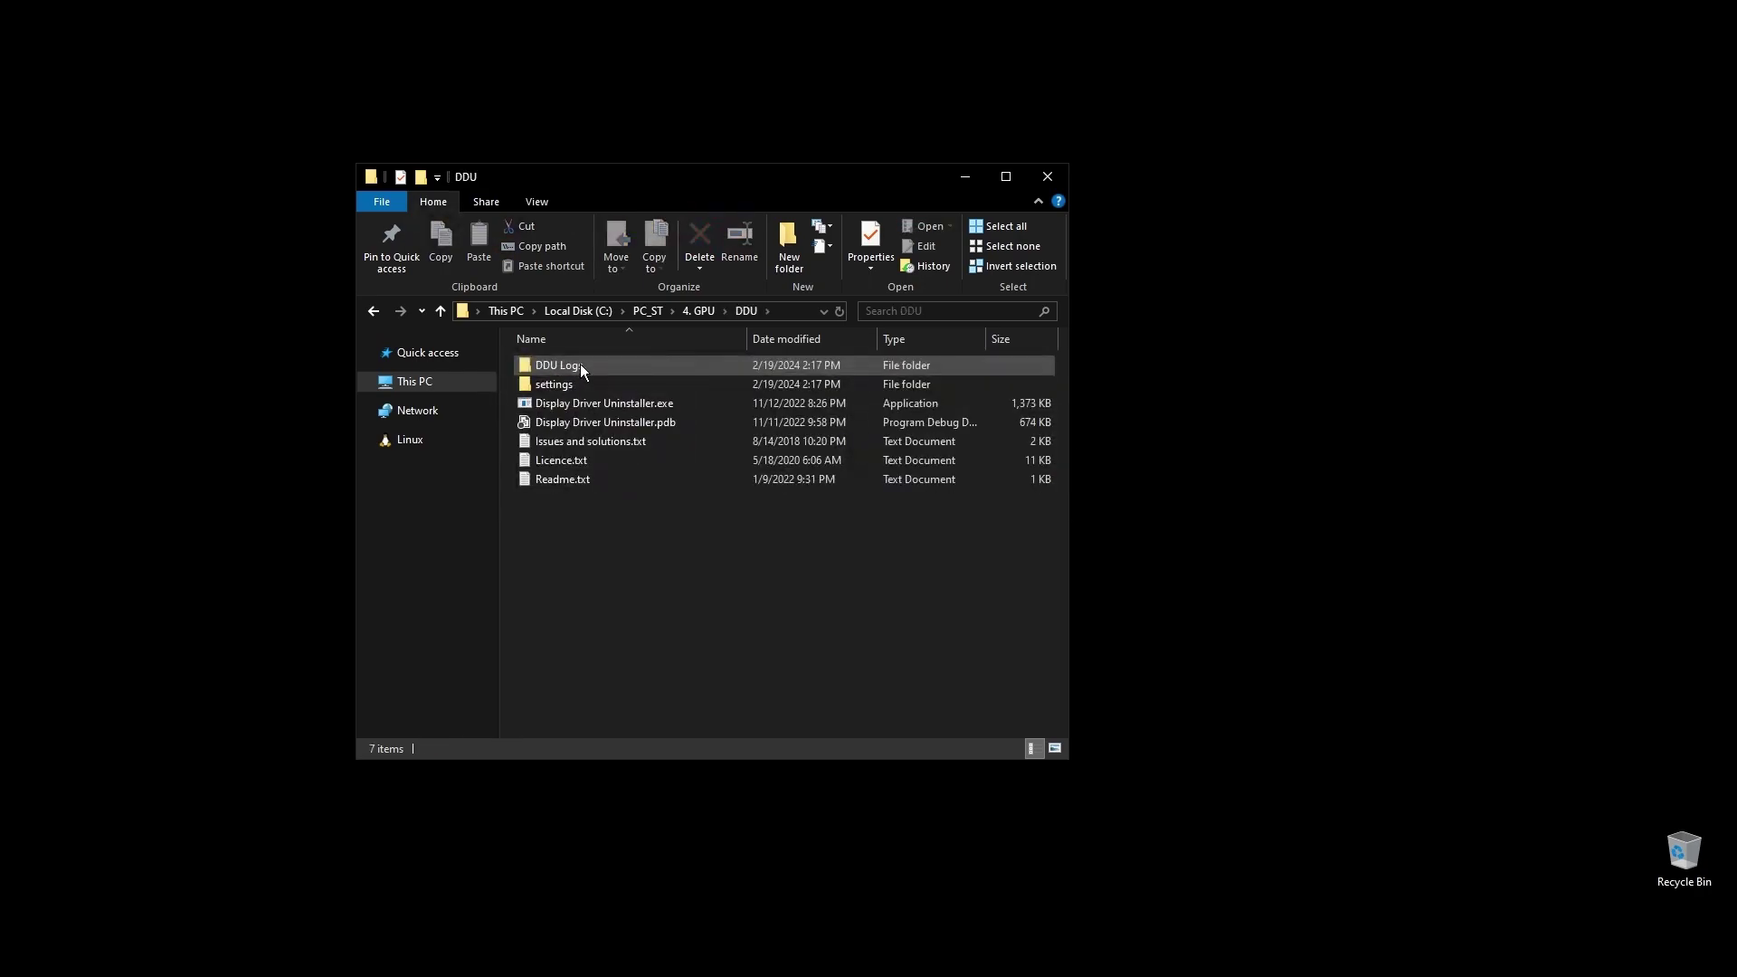
{"action": "right_click", "coordinate": [584, 405]}
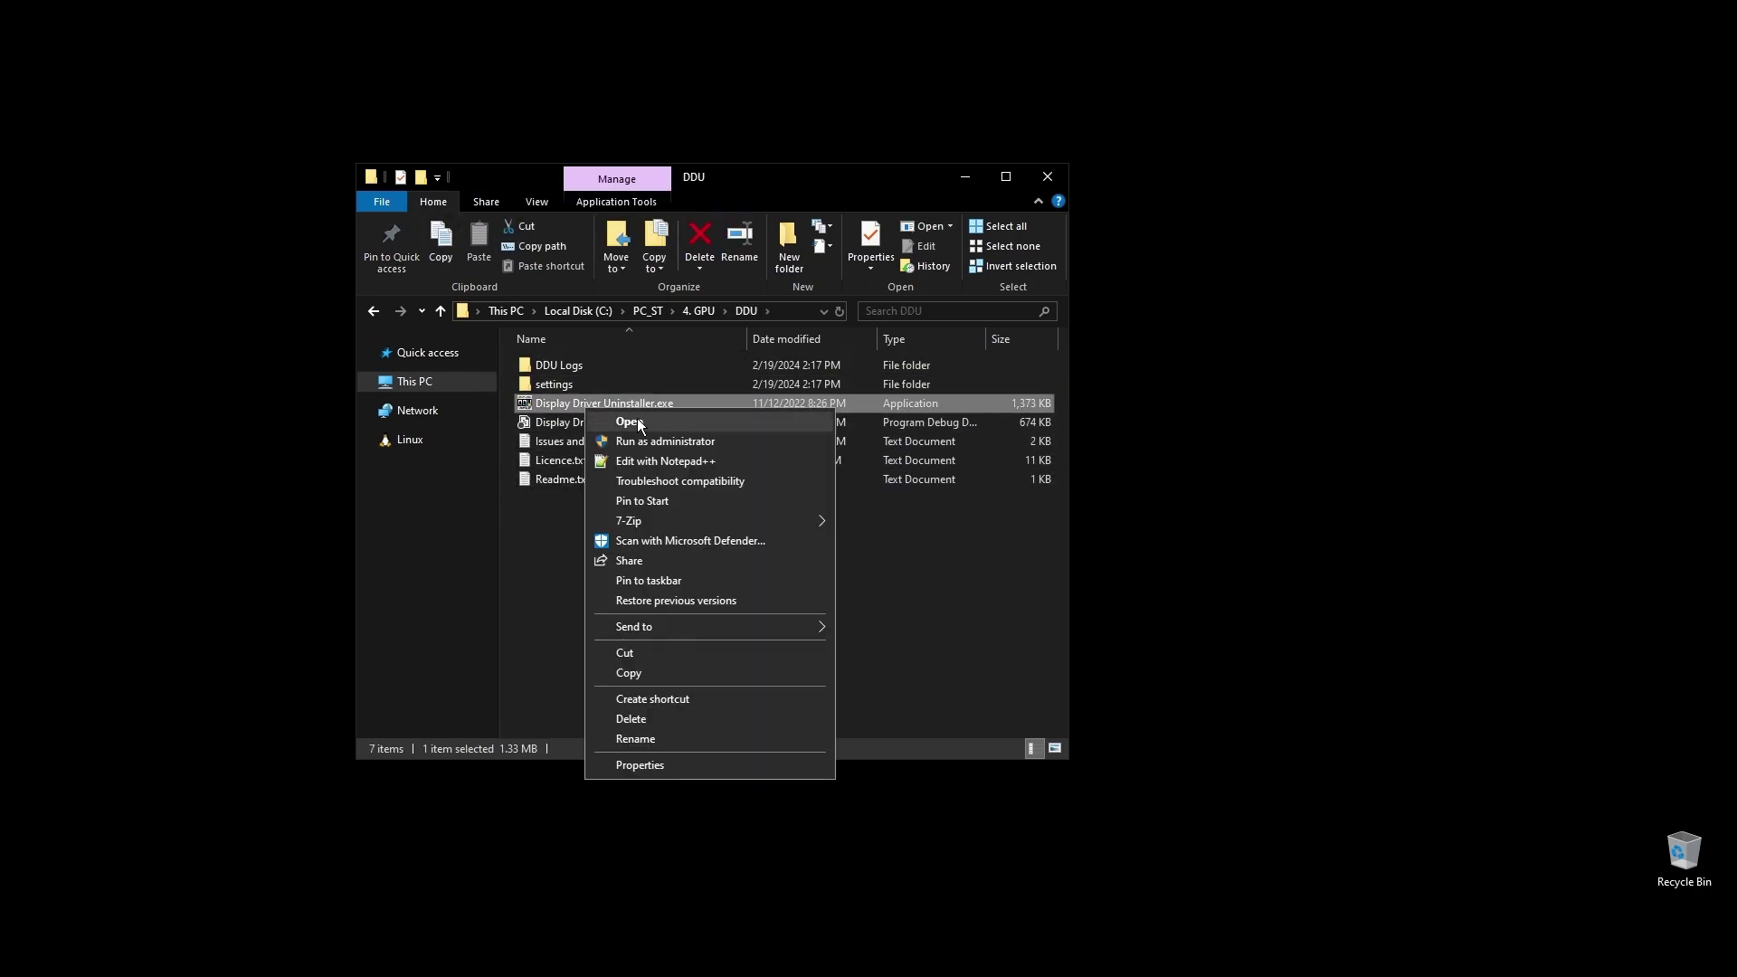
{"action": "left_click", "coordinate": [693, 443]}
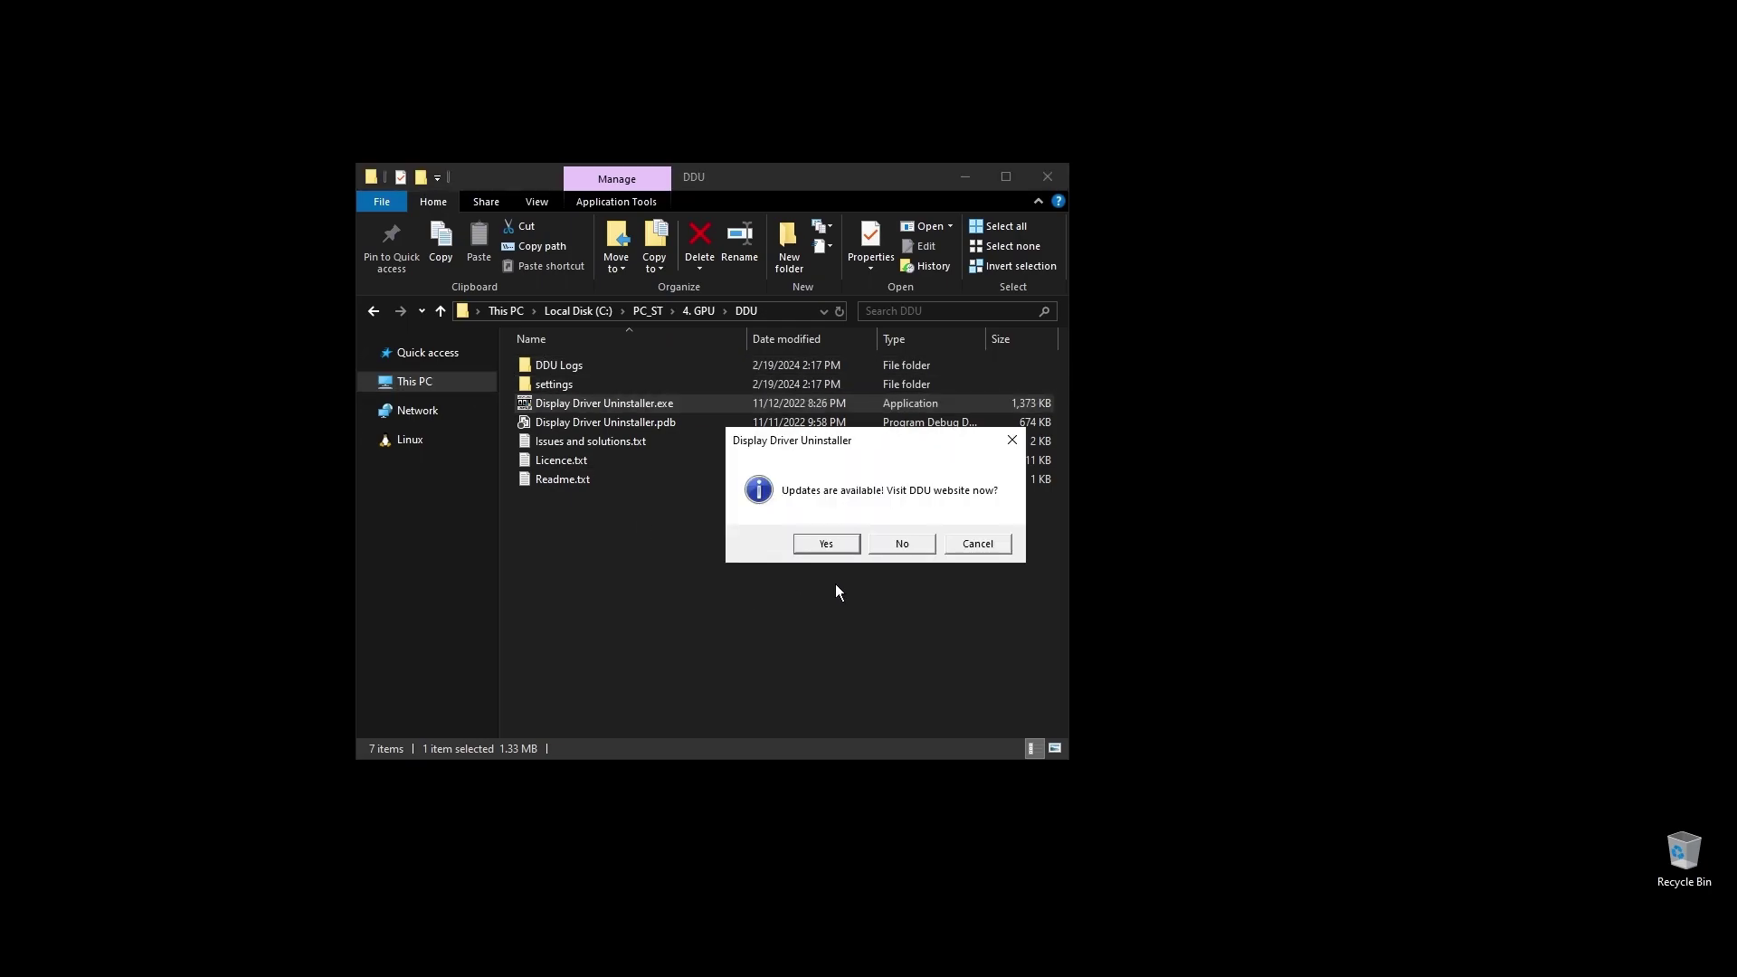
{"action": "left_click", "coordinate": [910, 544]}
{"action": "left_click", "coordinate": [1003, 544]}
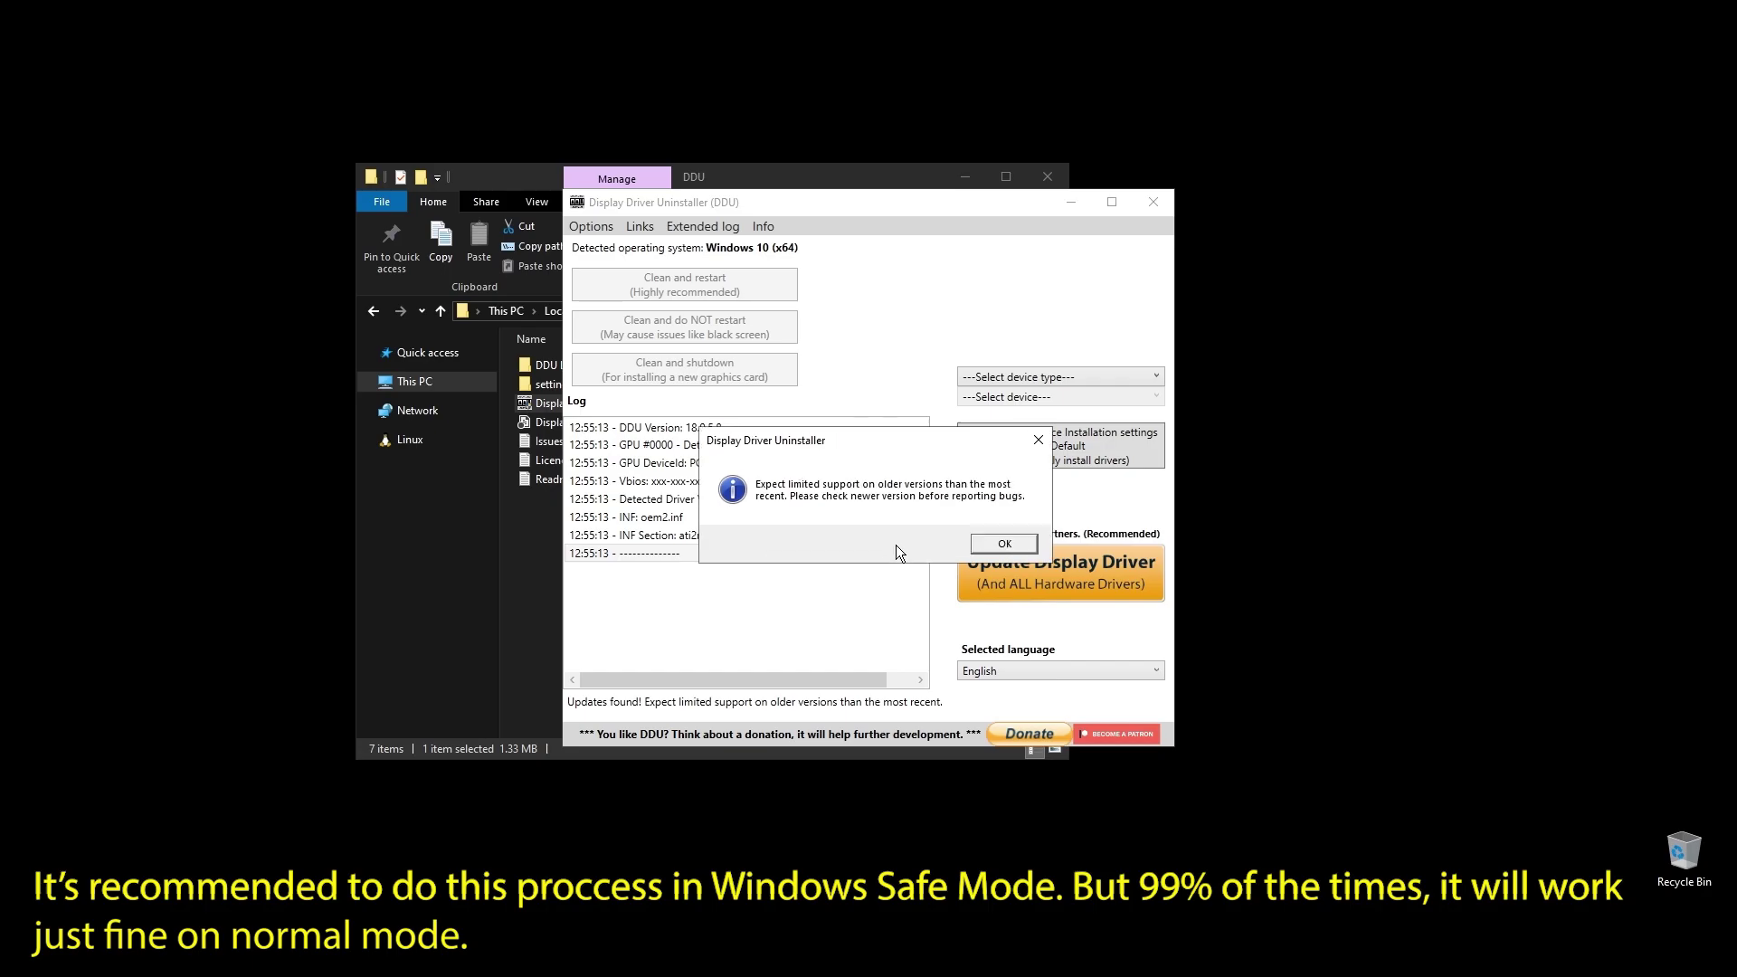
{"action": "left_click", "coordinate": [1006, 544]}
{"action": "left_click", "coordinate": [1008, 545]}
Step: Set the device type to GPU in Display Driver Uninstaller, close the program and return to the 4. GPU folder
{"action": "left_click", "coordinate": [1009, 376]}
{"action": "left_click", "coordinate": [985, 432]}
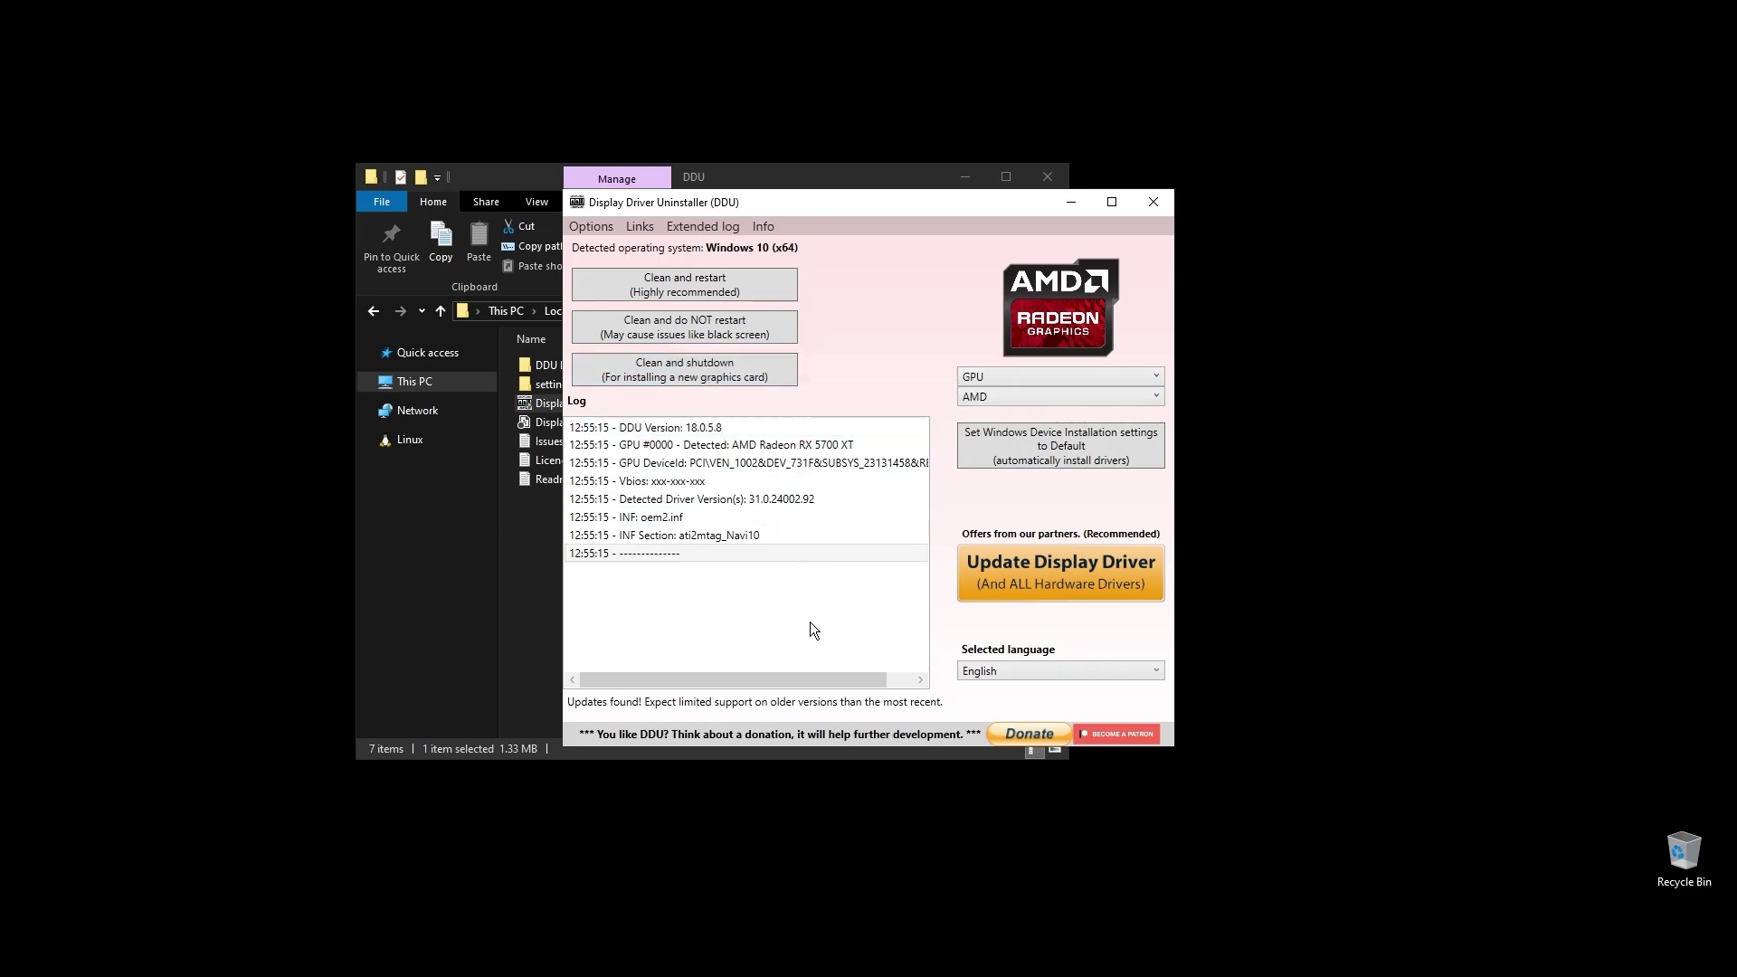
{"action": "left_click", "coordinate": [1156, 200]}
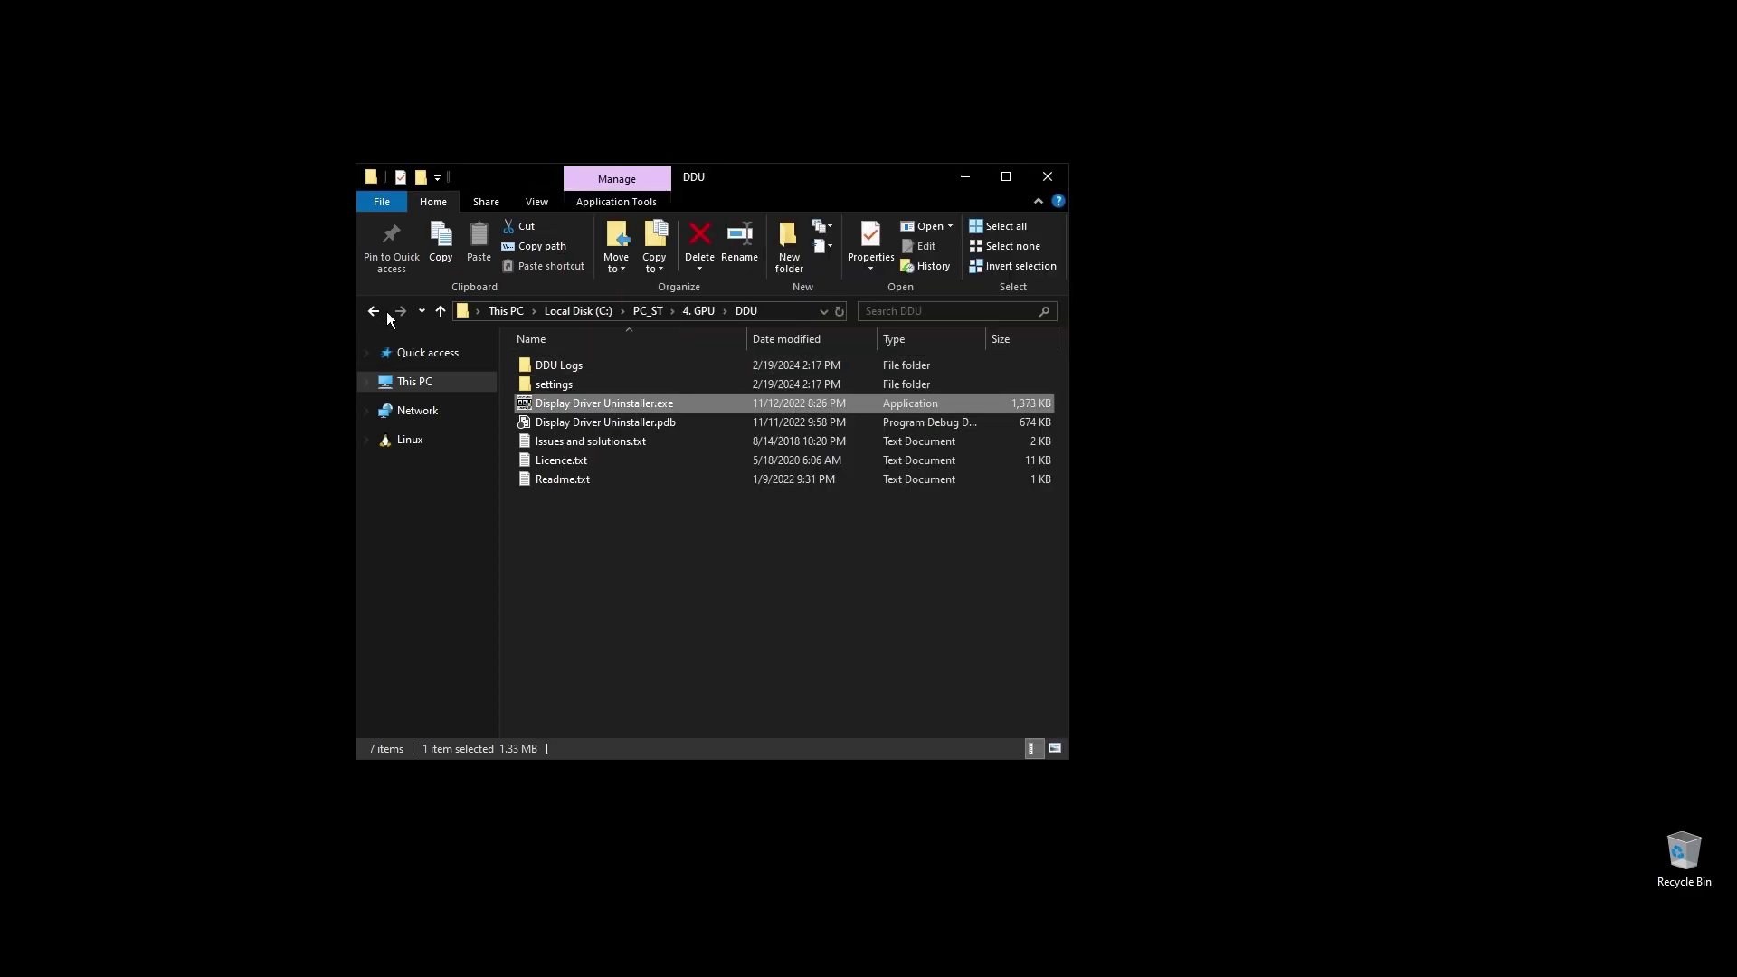
{"action": "key", "text": "BackSpace"}
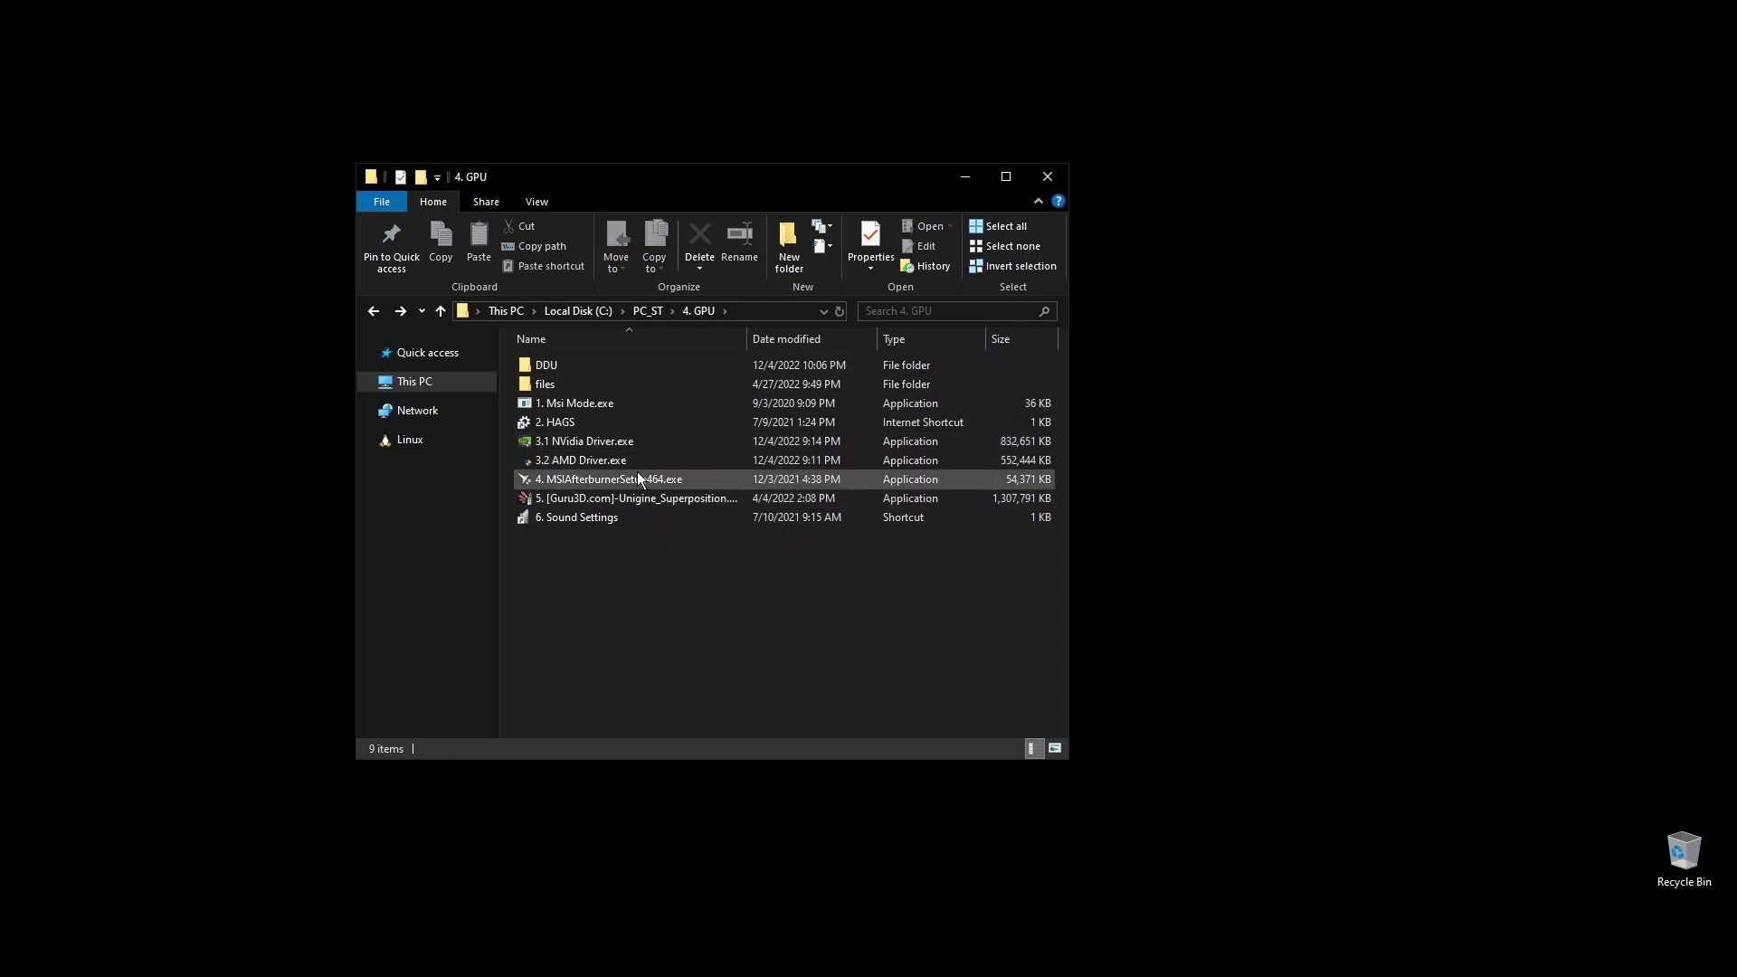
Step: Switch to the web browser, search Google for "amd drivers" and open AMD's drivers and support page
{"action": "left_click", "coordinate": [606, 444]}
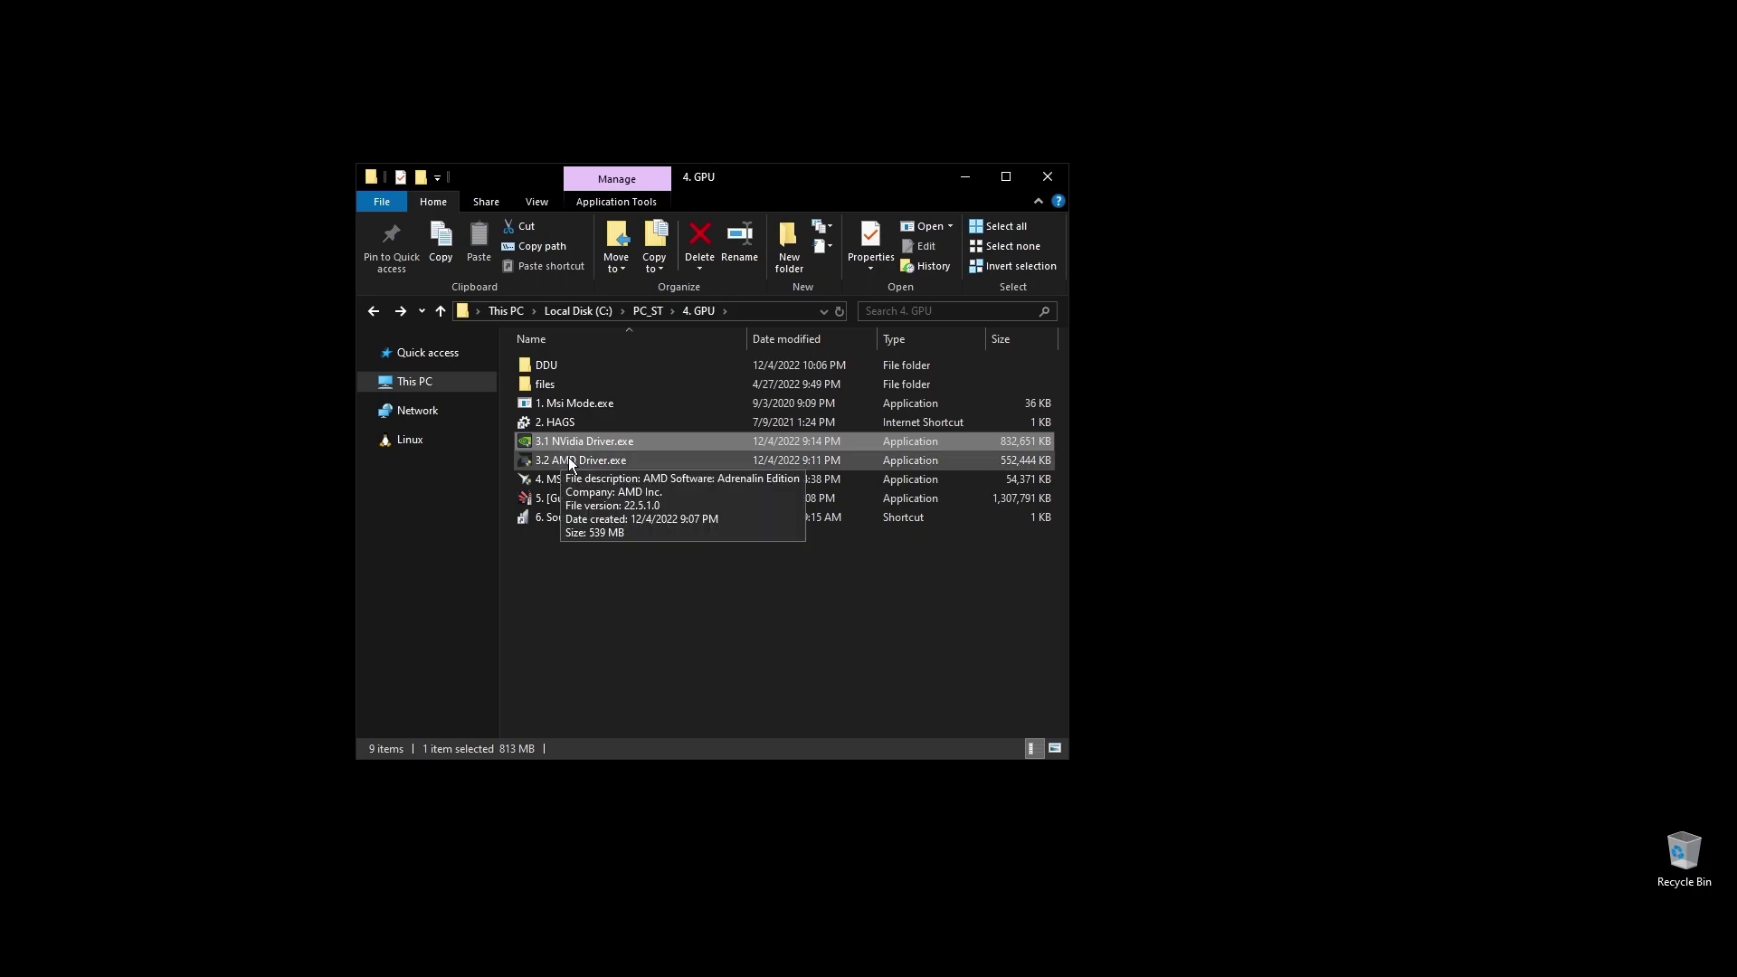
{"action": "left_click", "coordinate": [762, 120]}
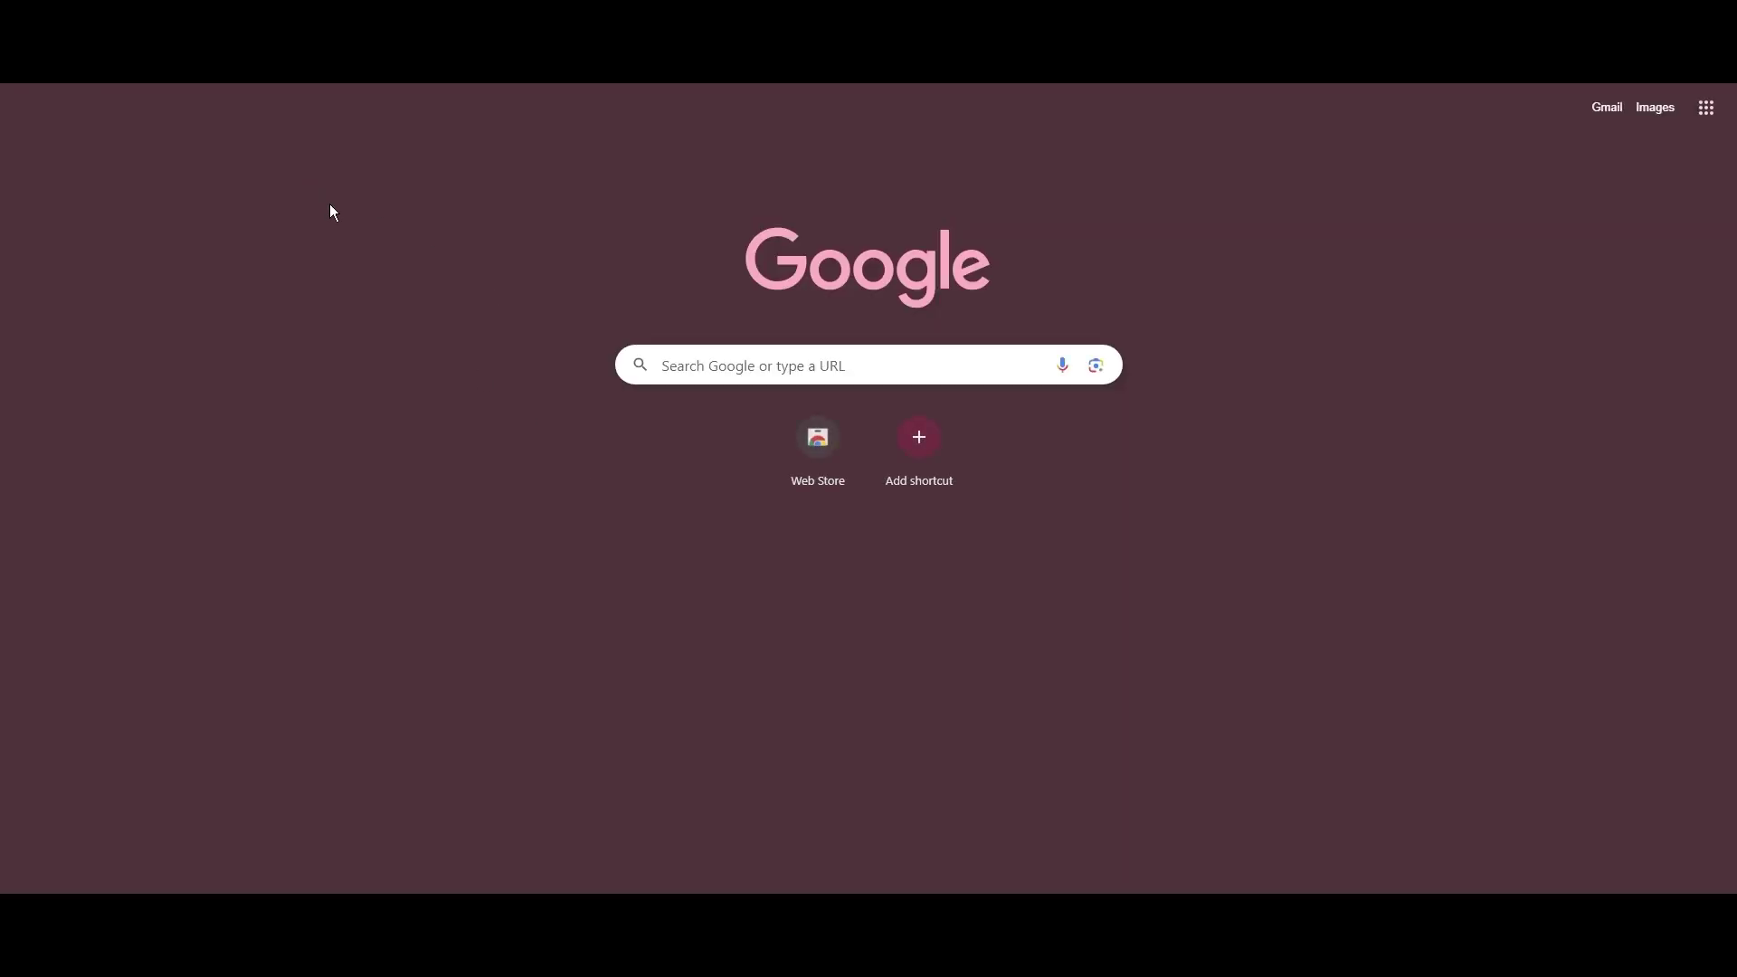
{"action": "type", "text": "amd drivers"}
{"action": "key", "text": "Return"}
{"action": "left_click", "coordinate": [978, 815]}
{"action": "left_click", "coordinate": [310, 306]}
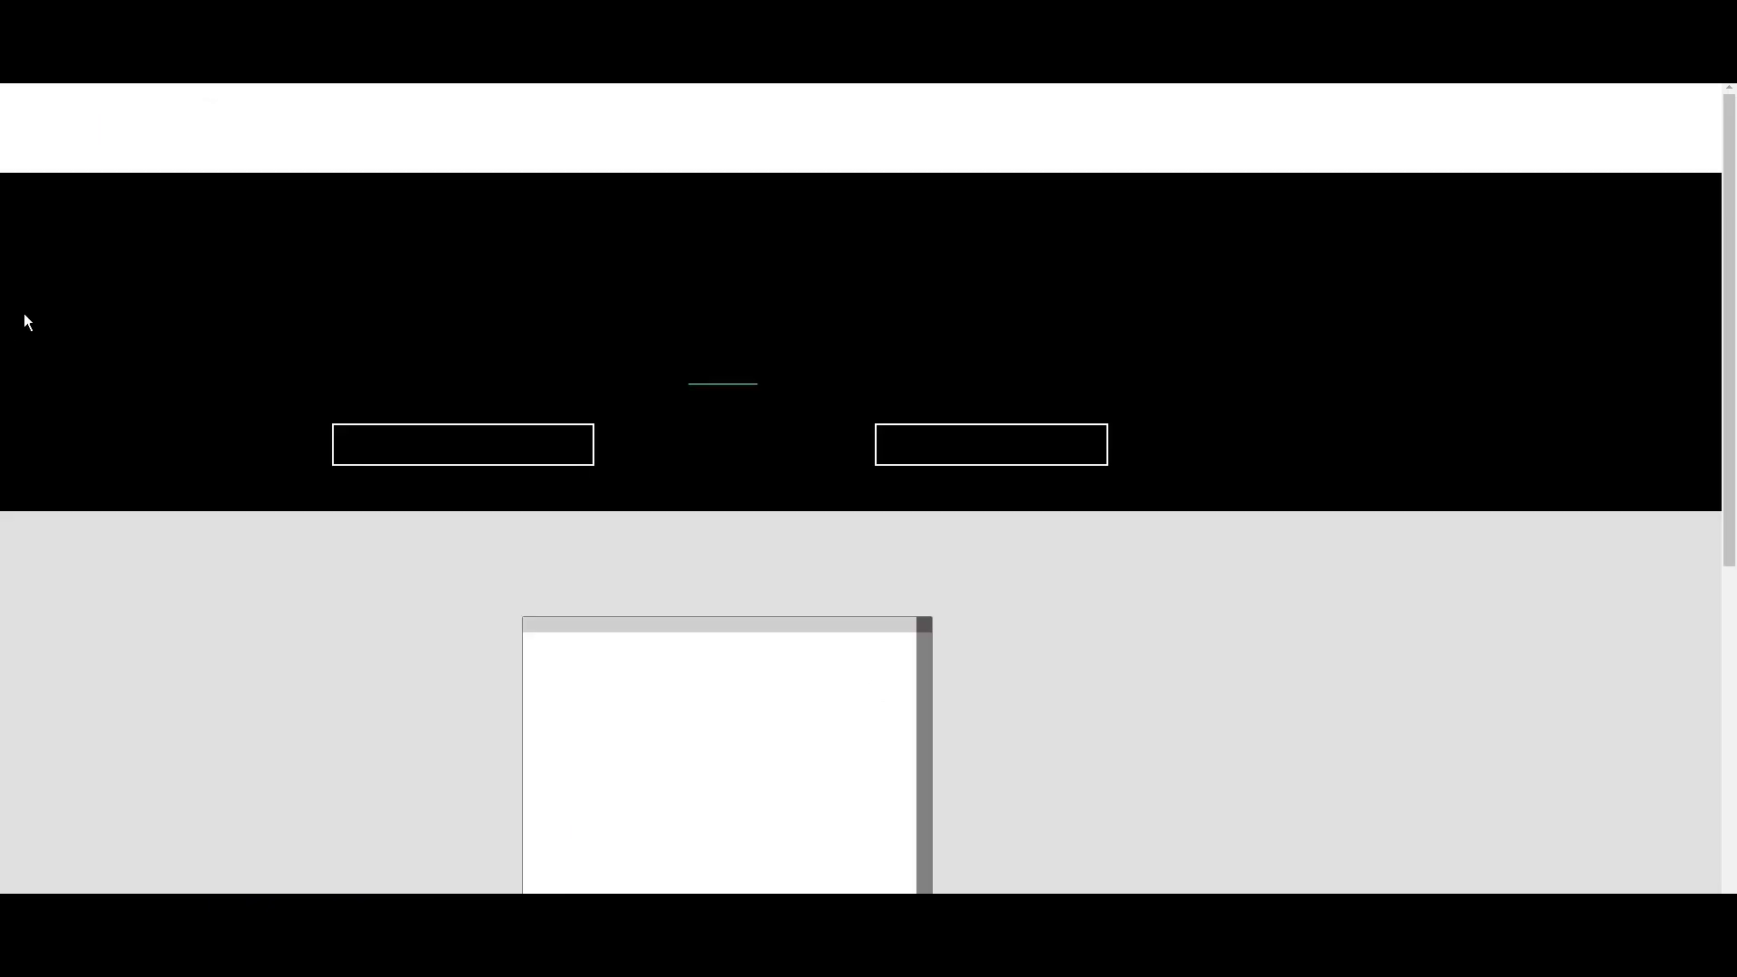
Step: Select the AMD Radeon RX 5700 XT from the Graphics product list and submit it to open its drivers page
{"action": "scroll", "coordinate": [1042, 626], "scroll_direction": "down", "scroll_amount": 5}
{"action": "left_click", "coordinate": [1420, 892]}
{"action": "left_click", "coordinate": [713, 581]}
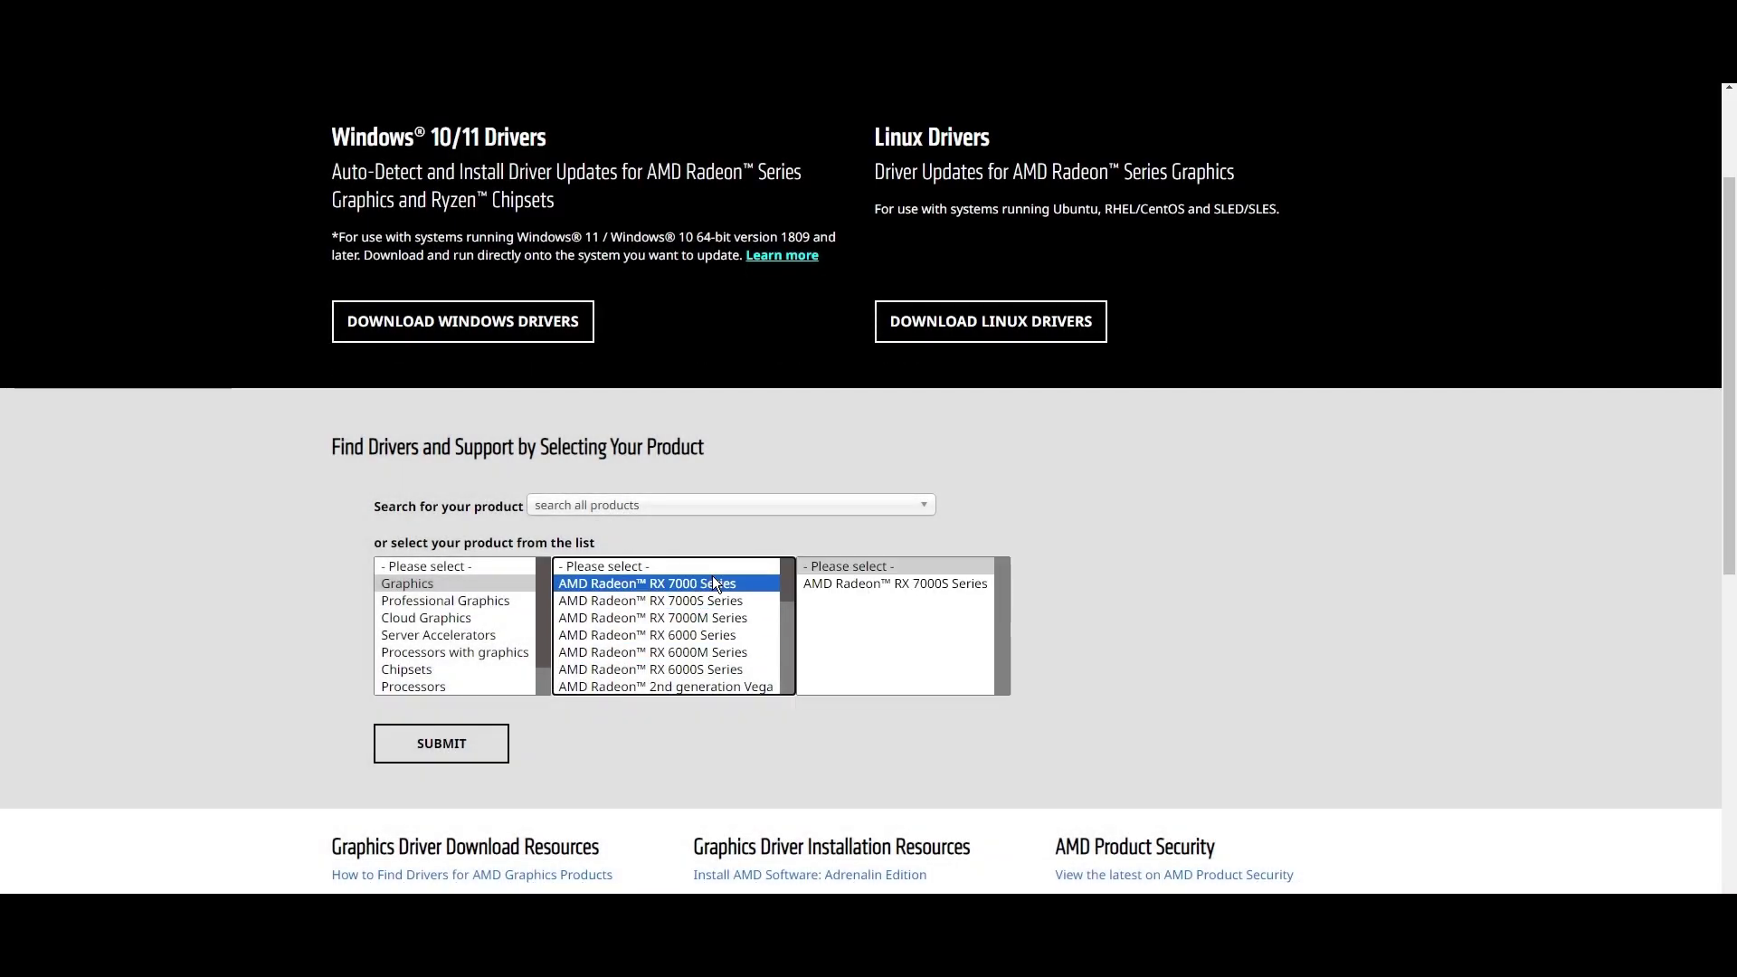
{"action": "left_click", "coordinate": [707, 604]}
{"action": "left_click", "coordinate": [711, 670]}
{"action": "scroll", "coordinate": [705, 633], "scroll_direction": "down", "scroll_amount": 2}
{"action": "left_click", "coordinate": [703, 613]}
{"action": "left_click", "coordinate": [882, 584]}
{"action": "left_click", "coordinate": [1137, 600]}
{"action": "left_click", "coordinate": [443, 743]}
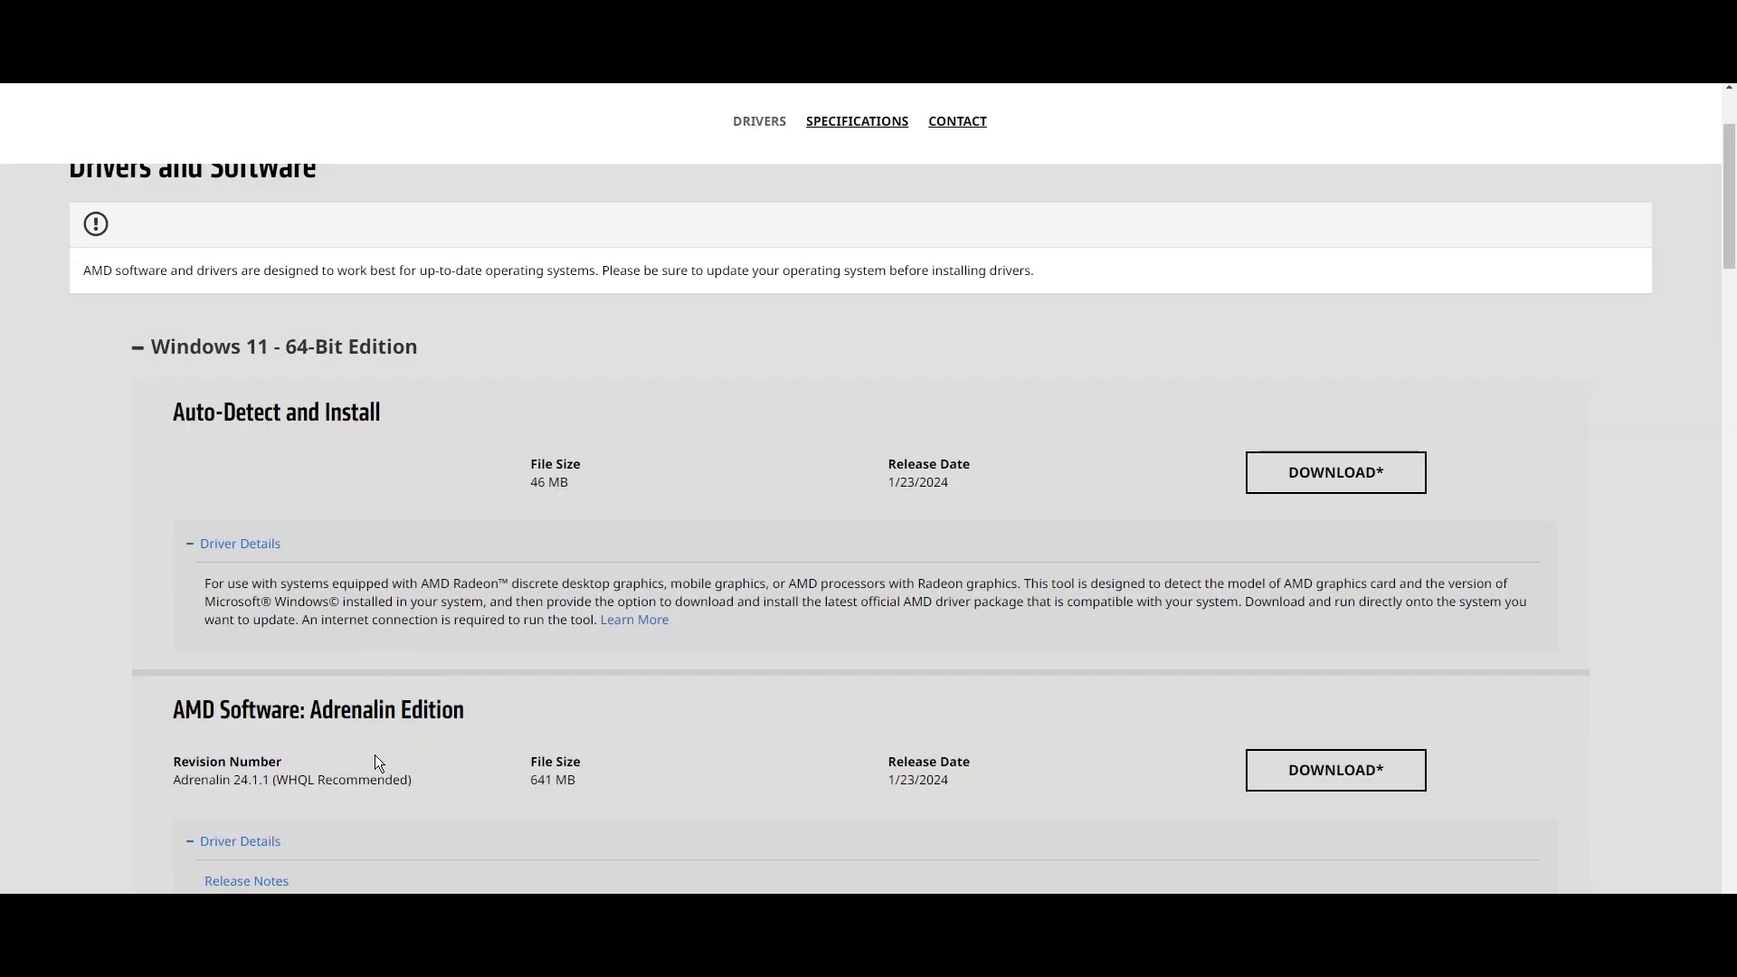
Step: Locate the WHQL Recommended revision of AMD Software: Adrenalin Edition on the RX 5700 XT drivers page
{"action": "scroll", "coordinate": [1237, 612], "scroll_direction": "down", "scroll_amount": 2}
{"action": "left_click_drag", "start_coordinate": [173, 598], "coordinate": [413, 598]}
{"action": "scroll", "coordinate": [500, 570], "scroll_direction": "up", "scroll_amount": 3}
Step: Search Google for "nvidia drivers", open NVIDIA's driver download page and search it for a Game Ready Driver
{"action": "key", "text": "ctrl+l"}
{"action": "type", "text": "nvidia drivers"}
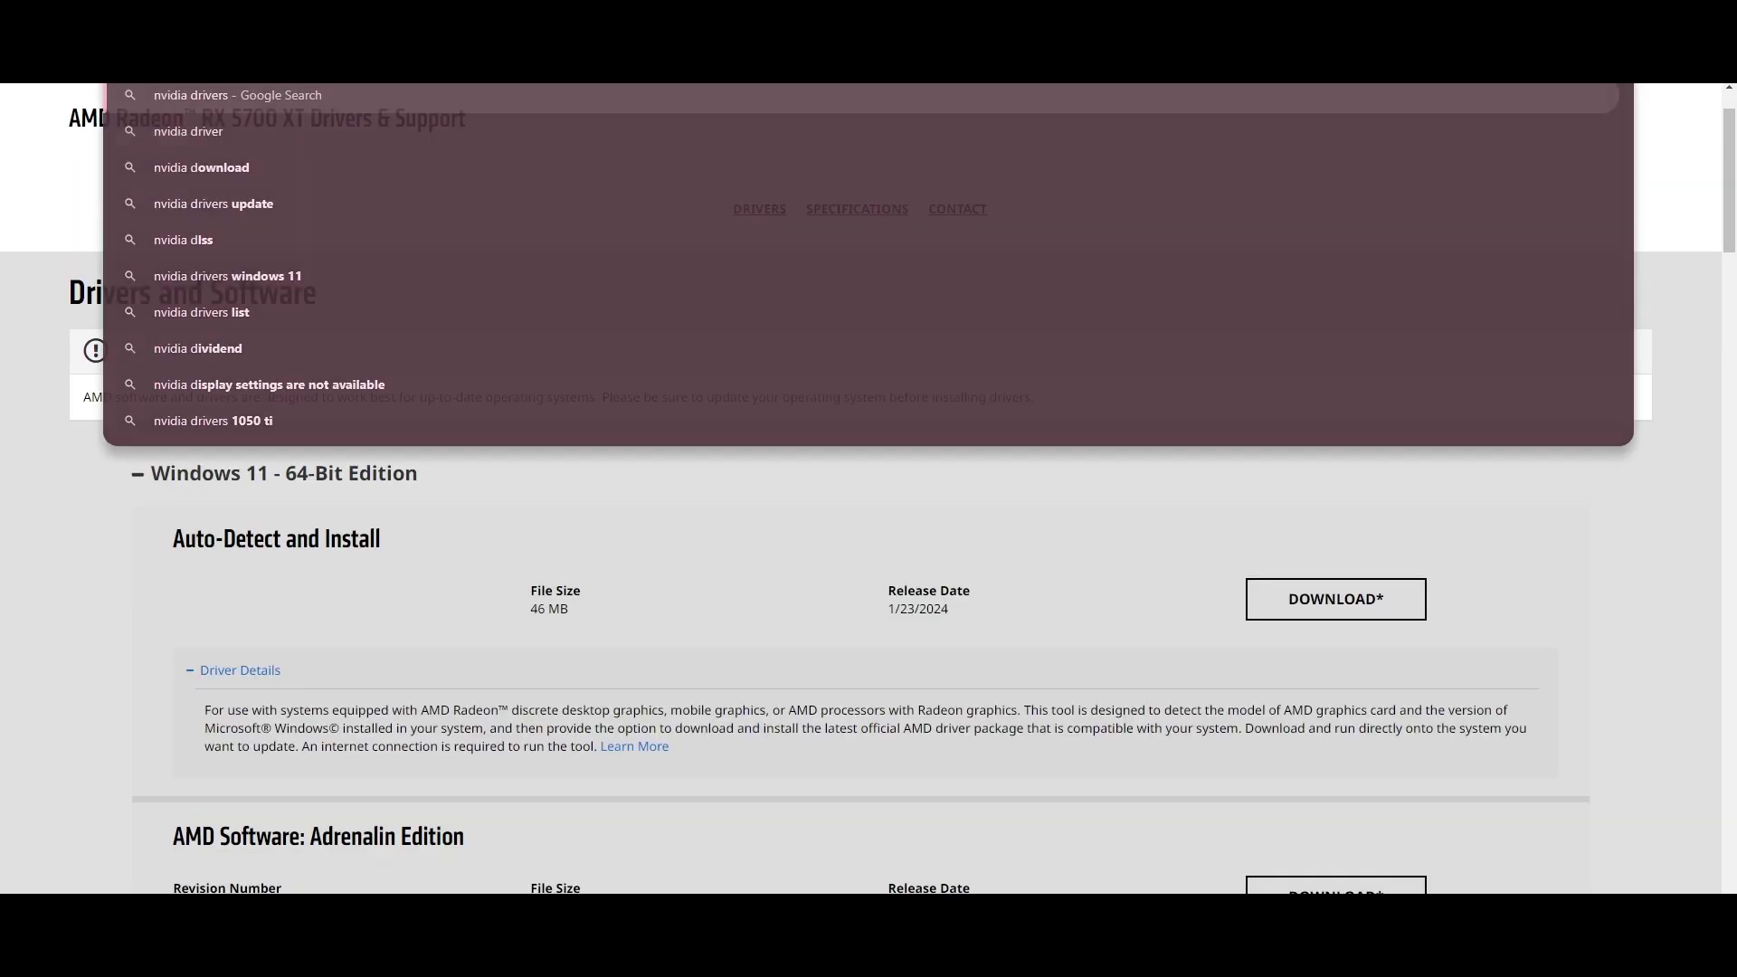
{"action": "key", "text": "Return"}
{"action": "left_click", "coordinate": [395, 305]}
{"action": "left_click", "coordinate": [820, 284]}
{"action": "left_click", "coordinate": [843, 318]}
{"action": "left_click", "coordinate": [924, 404]}
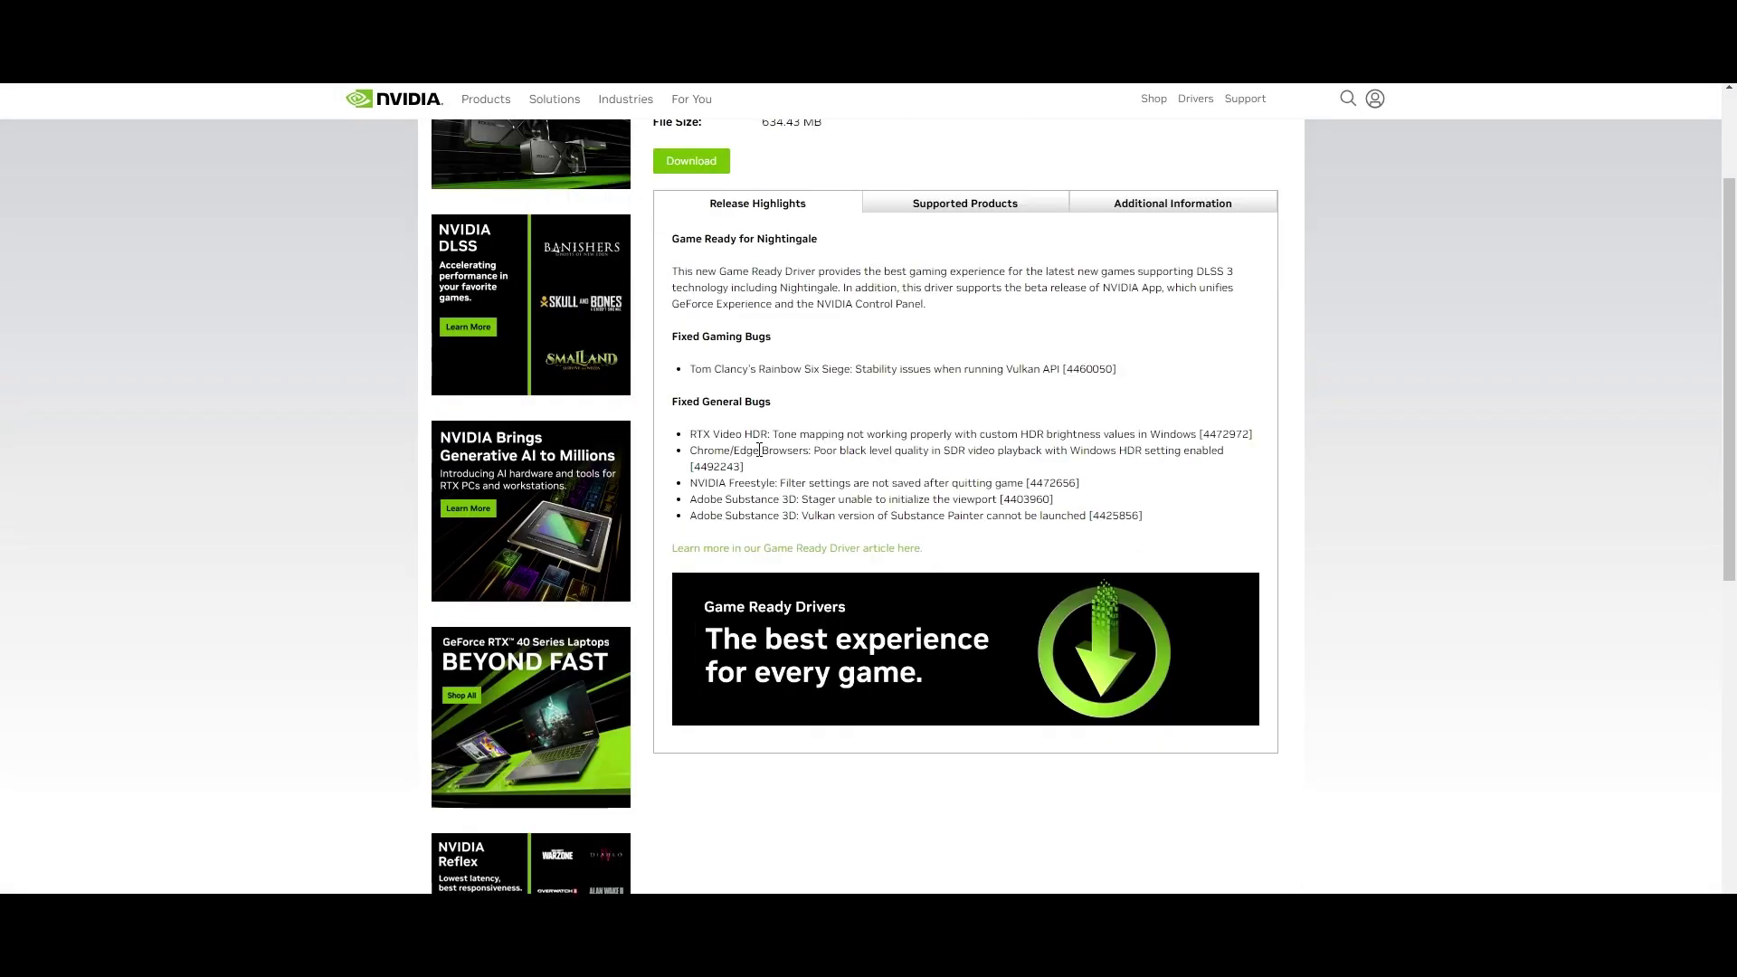
{"action": "scroll", "coordinate": [698, 341], "scroll_direction": "up", "scroll_amount": 3}
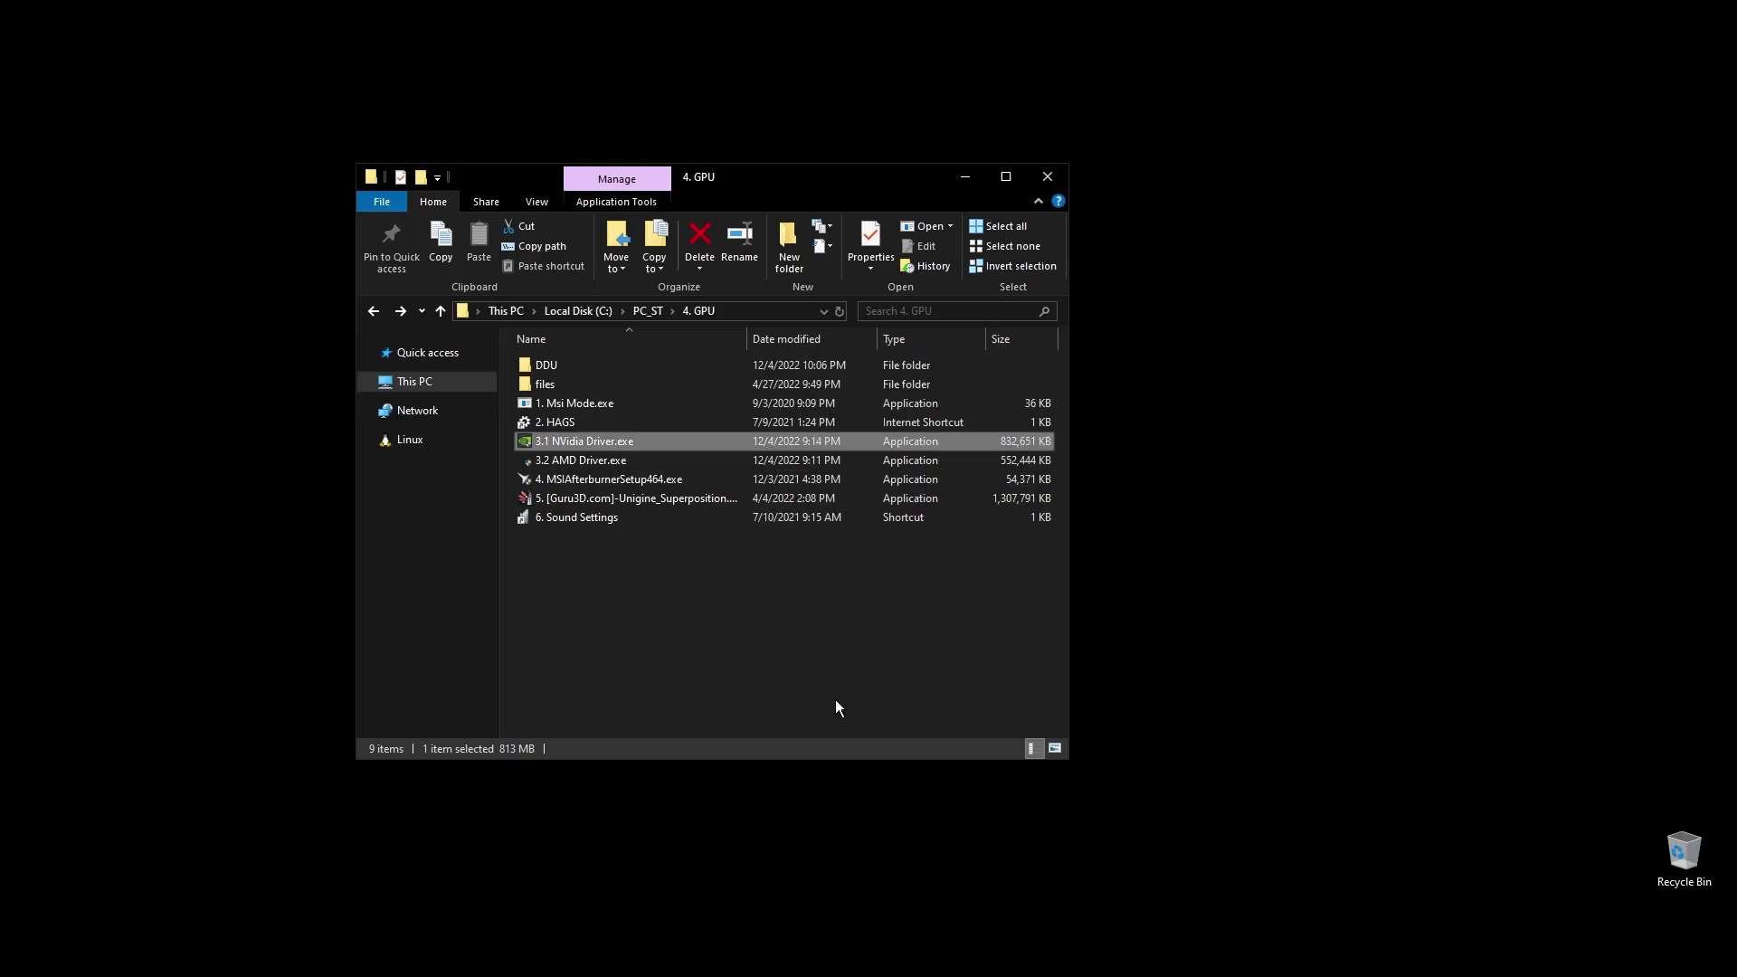
Step: Open the 2. HAGS shortcut in the 4. GPU folder, check the Graphics settings for GPU scheduling and close them
{"action": "left_click", "coordinate": [1229, 601]}
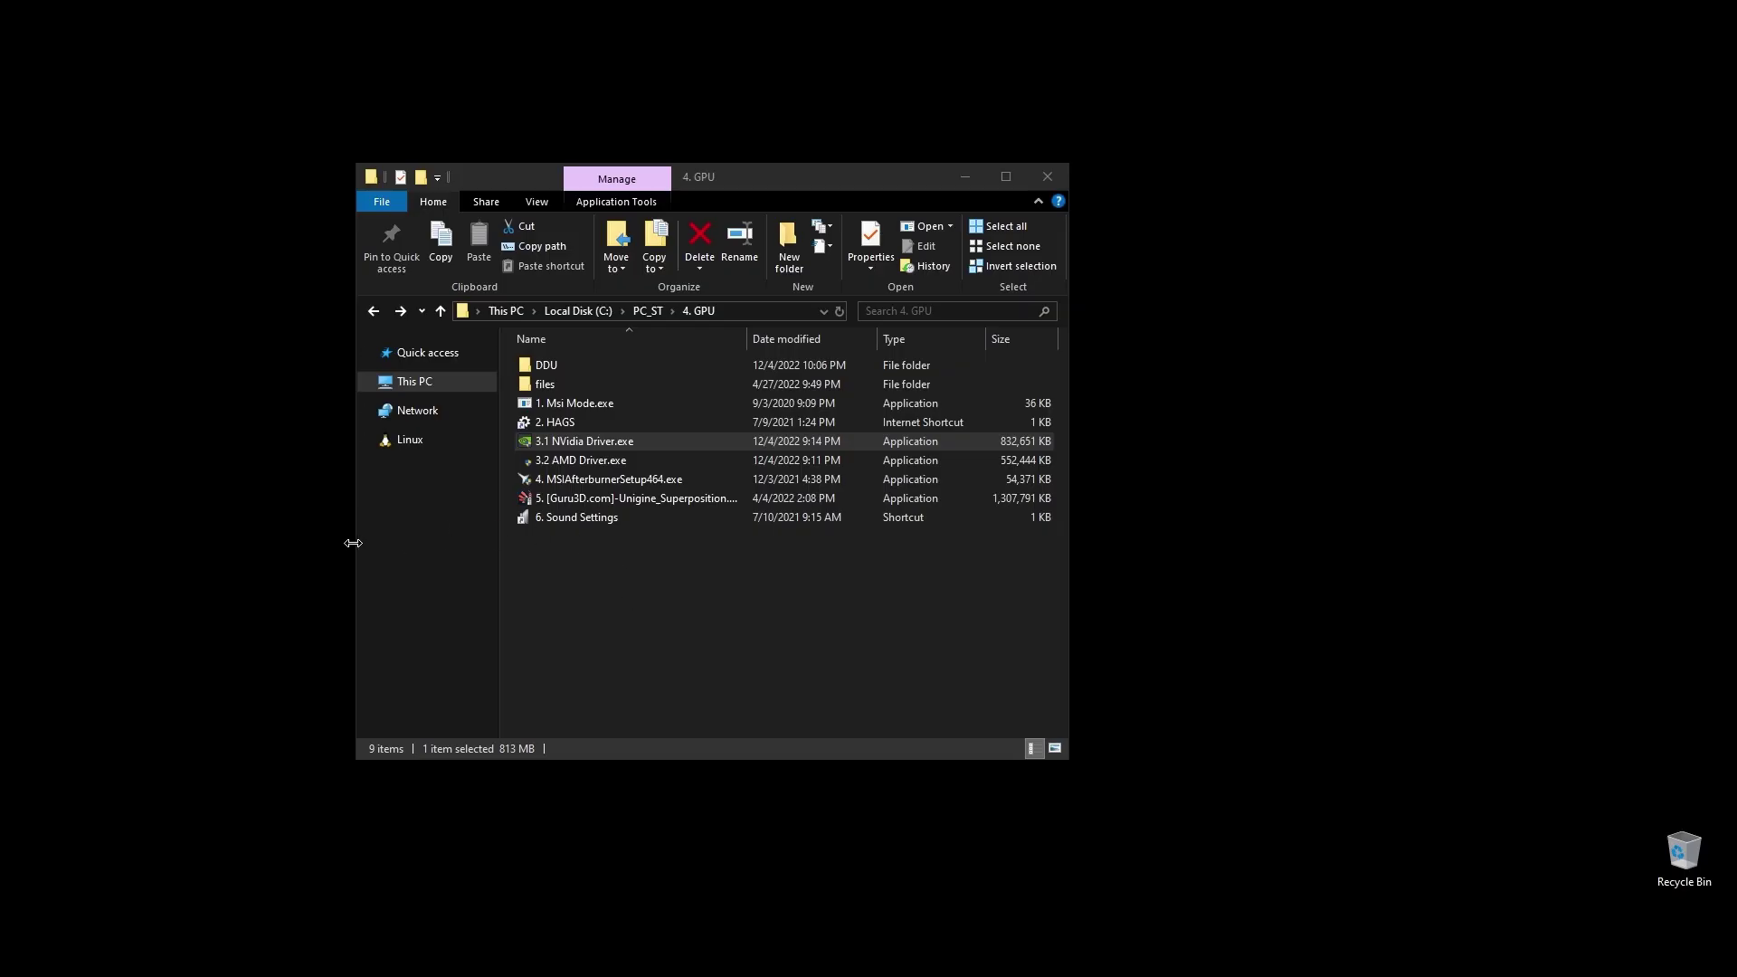
{"action": "double_click", "coordinate": [571, 421]}
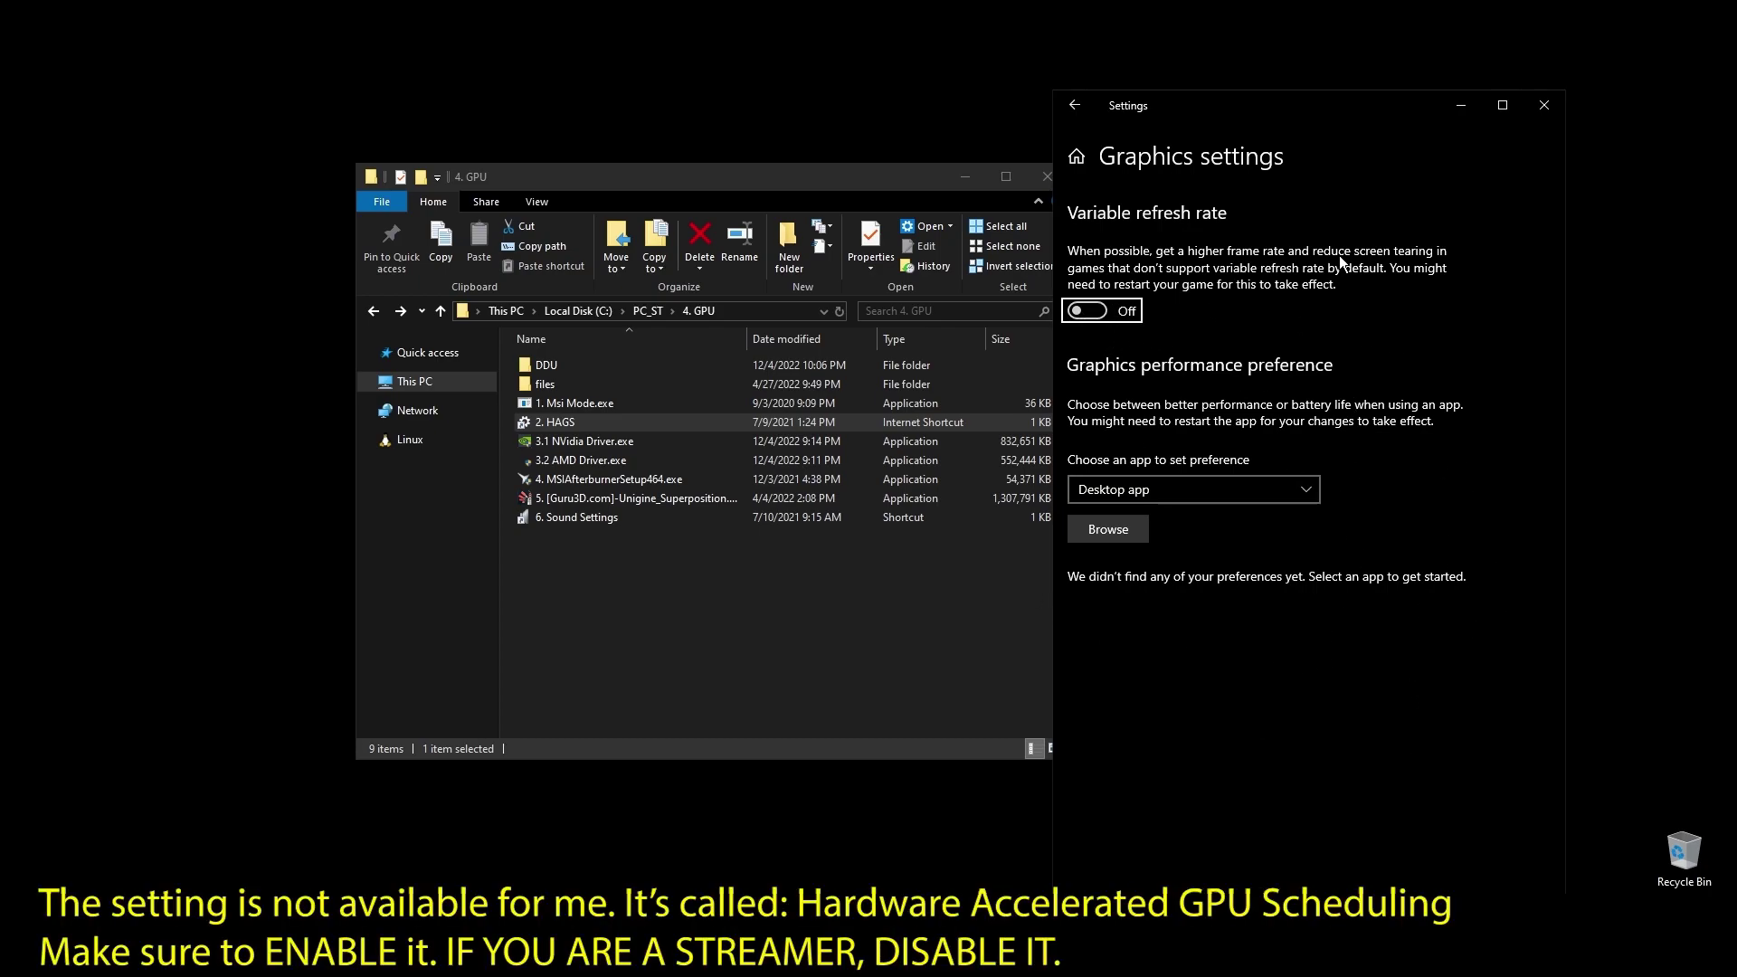
{"action": "left_click", "coordinate": [1528, 111]}
Step: Open 6. Sound Settings and confirm disabled enhancements and 24 bit, 48000 Hz (Studio Quality) for the 24G2W1G4 playback device
{"action": "double_click", "coordinate": [562, 514]}
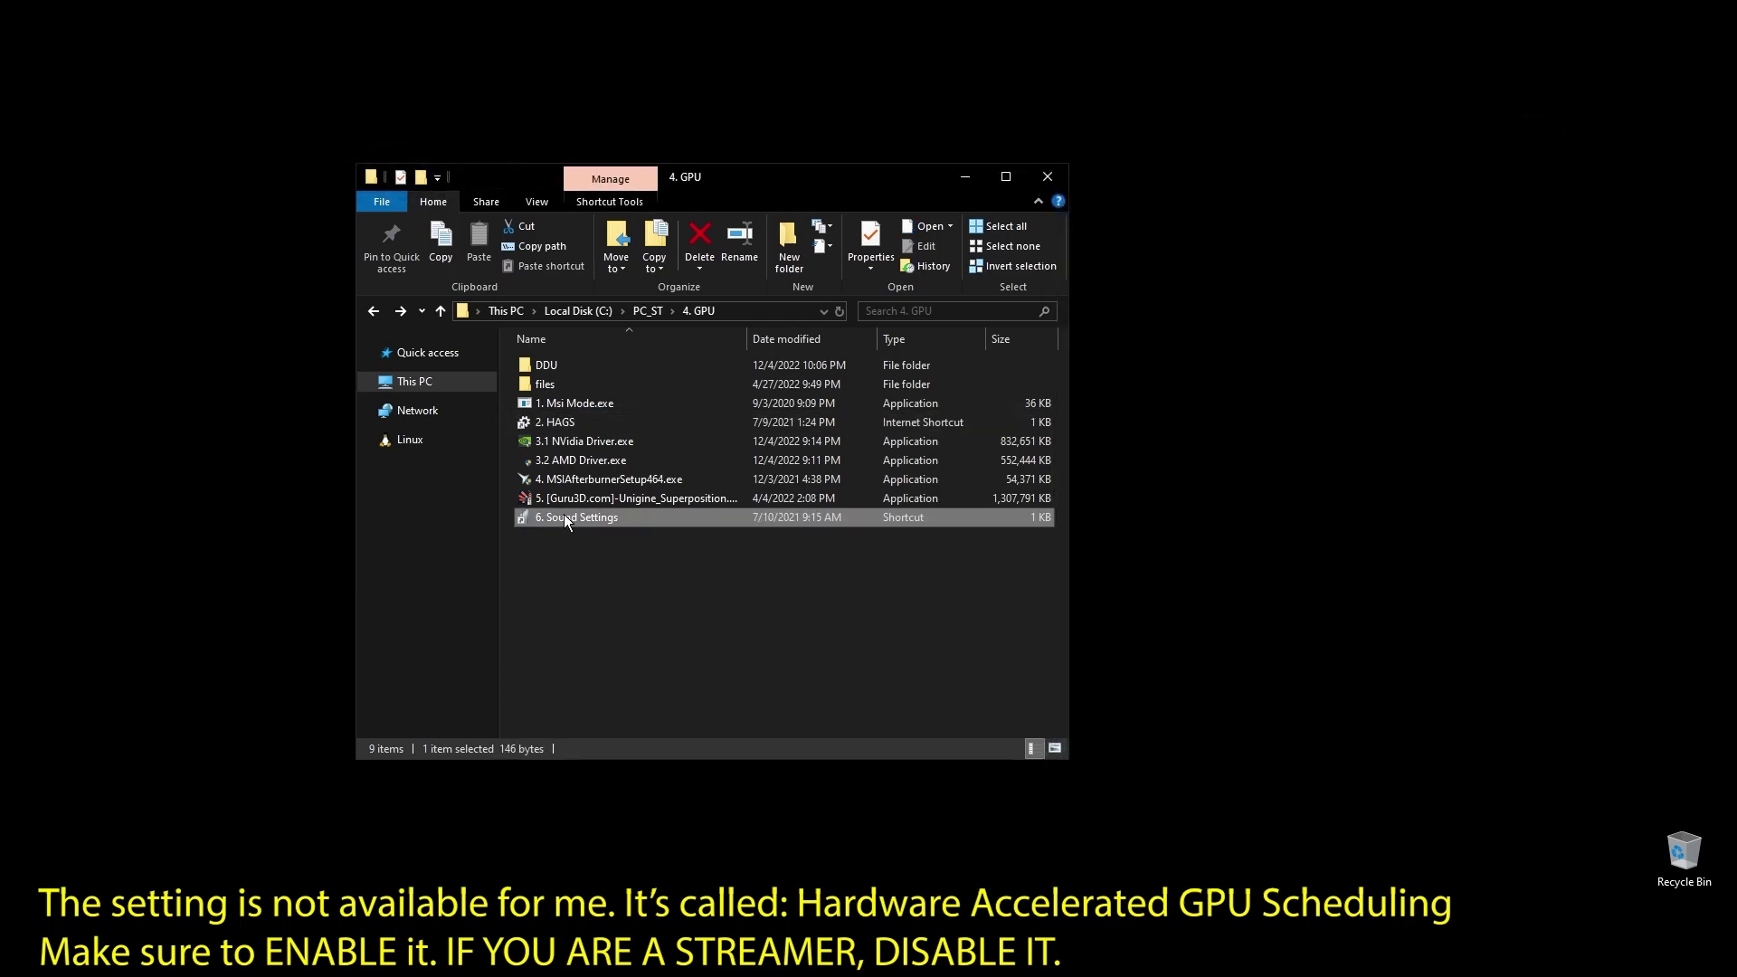
{"action": "left_click", "coordinate": [502, 544]}
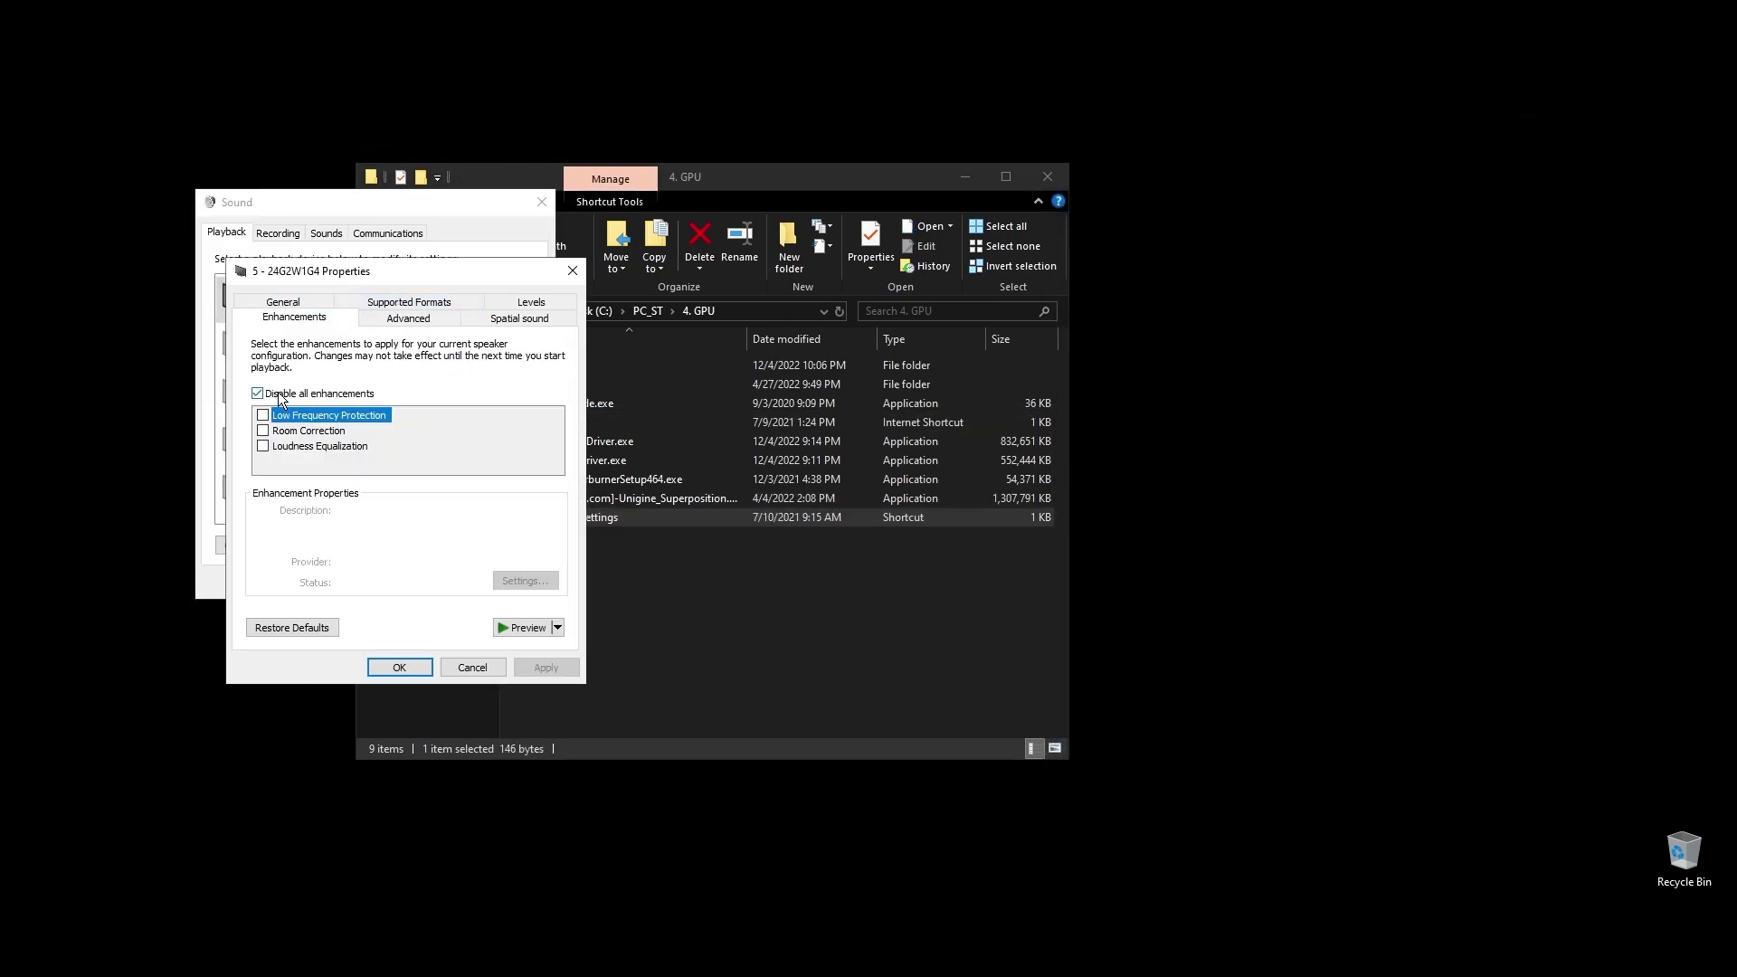
{"action": "left_click", "coordinate": [408, 316]}
{"action": "left_click", "coordinate": [371, 401]}
{"action": "left_click", "coordinate": [362, 465]}
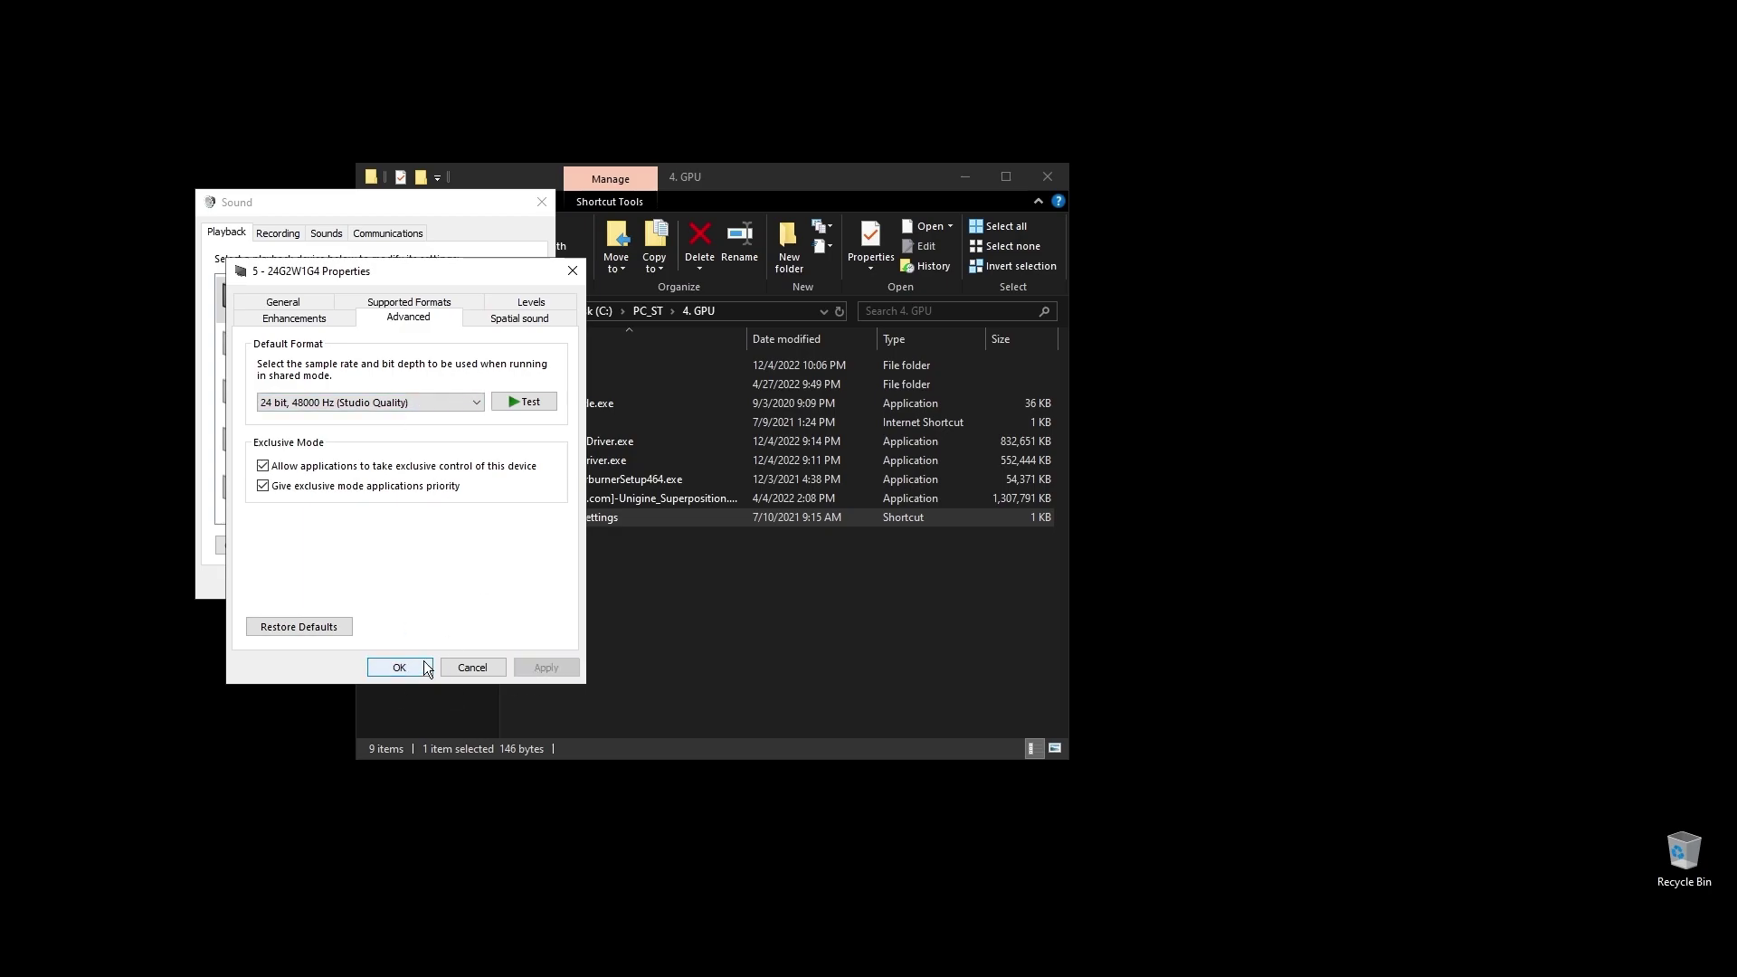
{"action": "left_click", "coordinate": [416, 667]}
Step: Set the High Definition Audio Device speakers' default format to 24 bit, 48000 Hz (Studio Quality), reviewing their enhancements first
{"action": "right_click", "coordinate": [427, 358]}
{"action": "left_click", "coordinate": [511, 528]}
{"action": "left_click", "coordinate": [371, 302]}
{"action": "left_click", "coordinate": [411, 302]}
{"action": "left_click", "coordinate": [371, 386]}
{"action": "left_click", "coordinate": [407, 462]}
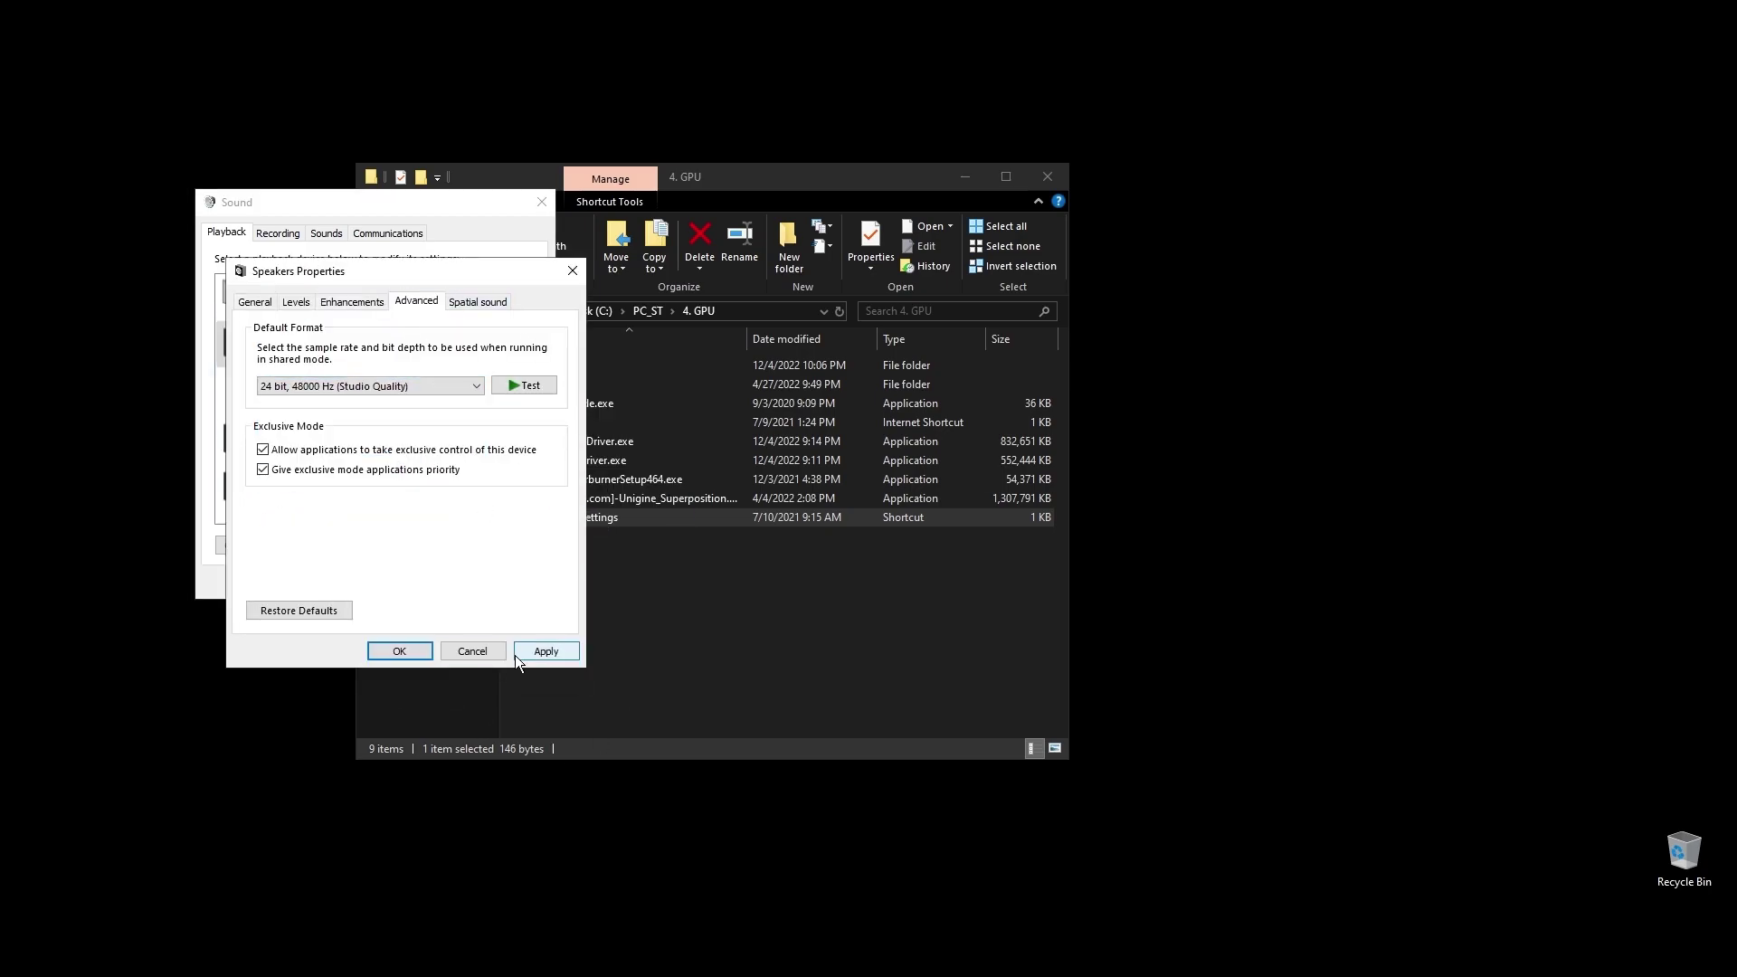
{"action": "left_click", "coordinate": [502, 651]}
Step: Check the enhancements of the Razer USB Sound Card speakers and keep their 24 bit, 48000 Hz (Studio Quality) format
{"action": "right_click", "coordinate": [353, 440]}
{"action": "left_click", "coordinate": [407, 582]}
{"action": "left_click", "coordinate": [349, 295]}
{"action": "left_click", "coordinate": [421, 295]}
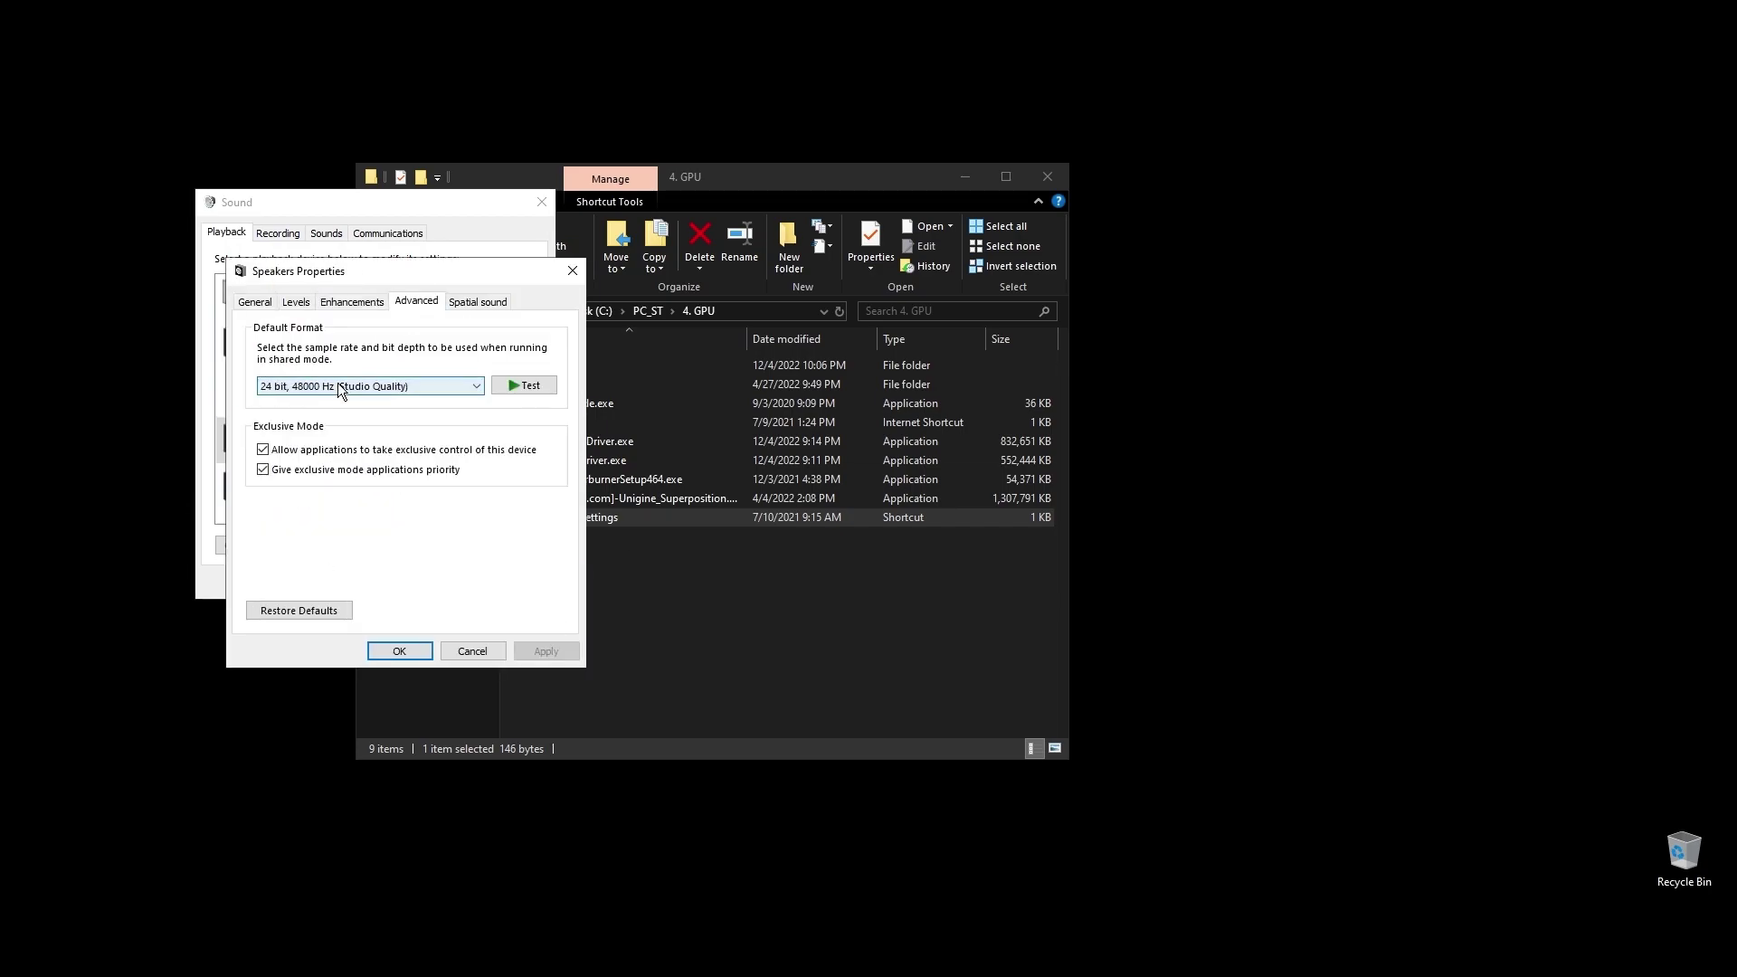
{"action": "left_click", "coordinate": [396, 651]}
Step: Choose the default format for the THX Spatial speakers, leave audio enhancements disabled and close the Sound dialog
{"action": "scroll", "coordinate": [528, 427], "scroll_direction": "down", "scroll_amount": 1}
{"action": "right_click", "coordinate": [330, 440]}
{"action": "left_click", "coordinate": [367, 617]}
{"action": "left_click", "coordinate": [342, 302]}
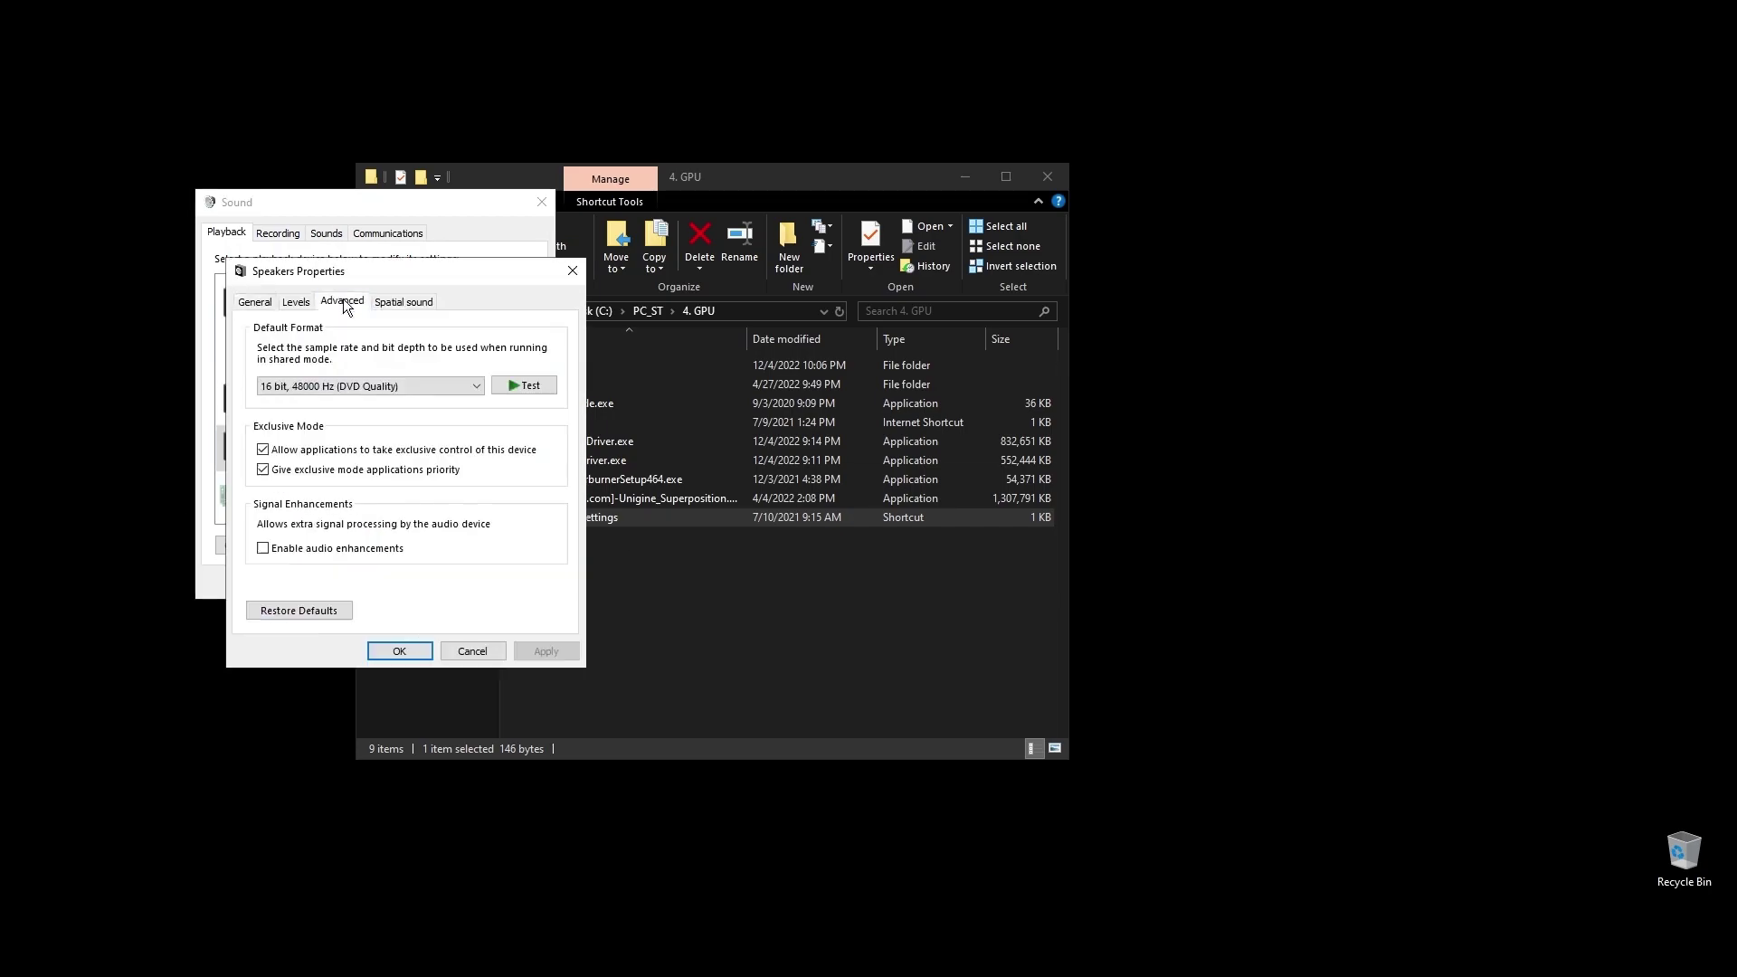
{"action": "left_click", "coordinate": [402, 386]}
{"action": "left_click", "coordinate": [343, 413]}
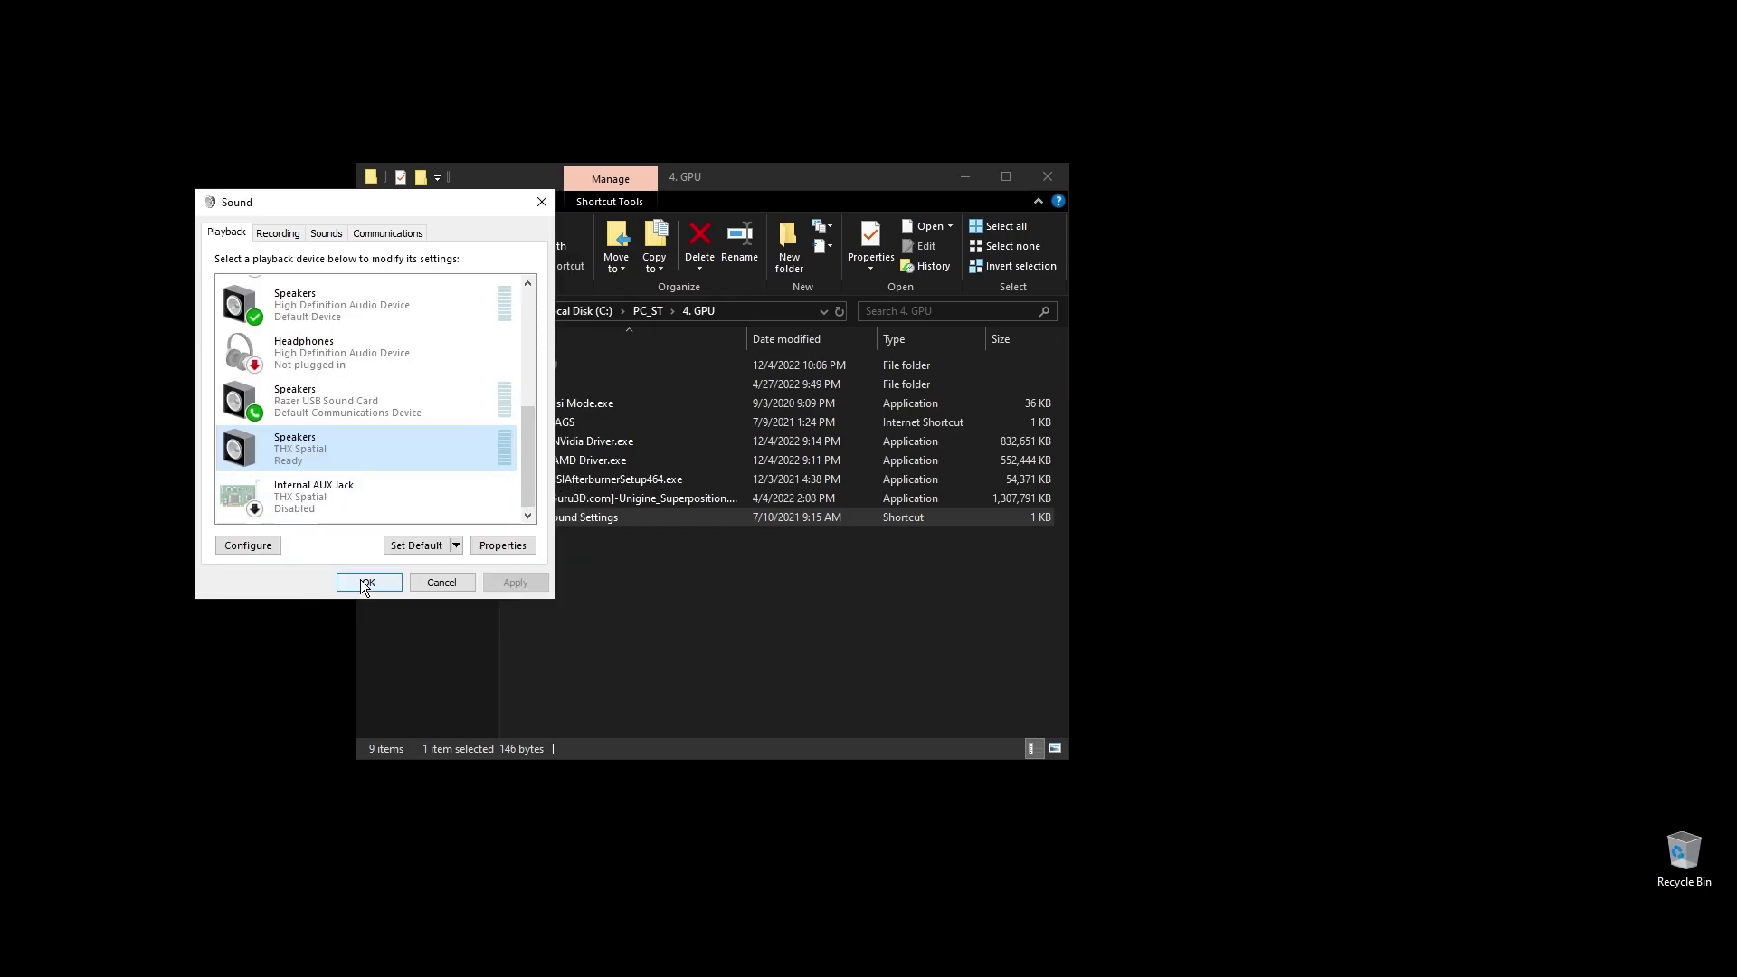
{"action": "left_click", "coordinate": [368, 581]}
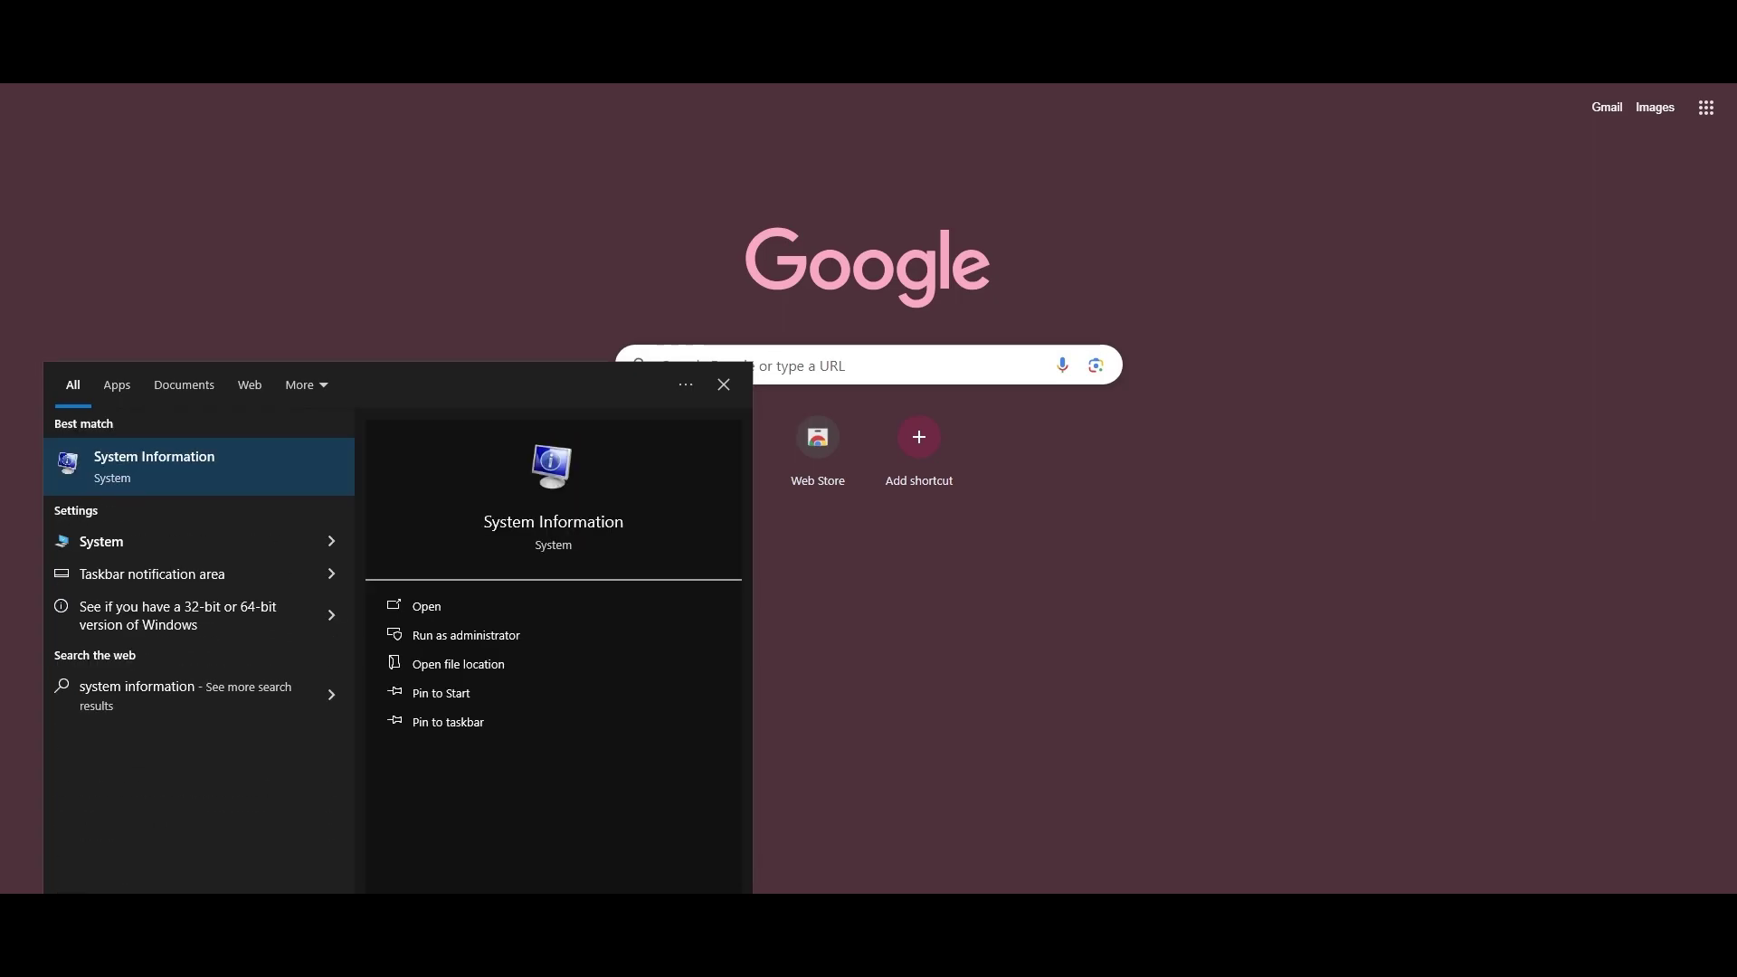
Step: Open System Information, copy the BaseBoard Product entry with the motherboard model and close the window
{"action": "left_click", "coordinate": [175, 465]}
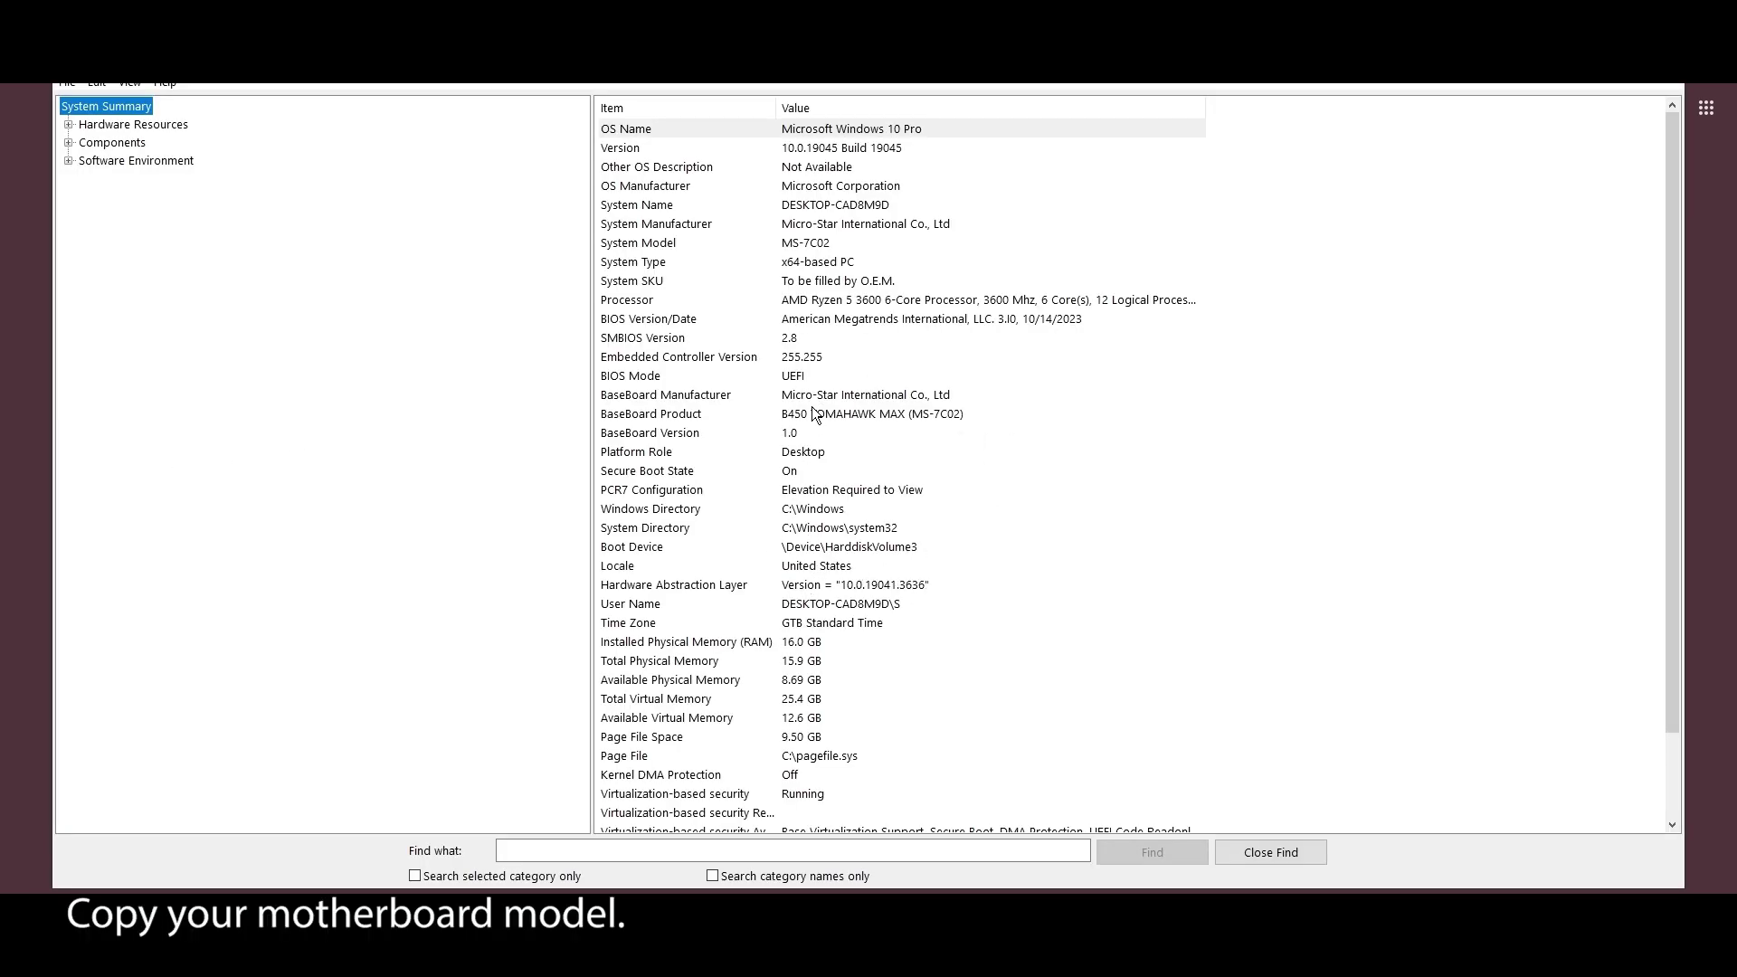
{"action": "left_click", "coordinate": [726, 414]}
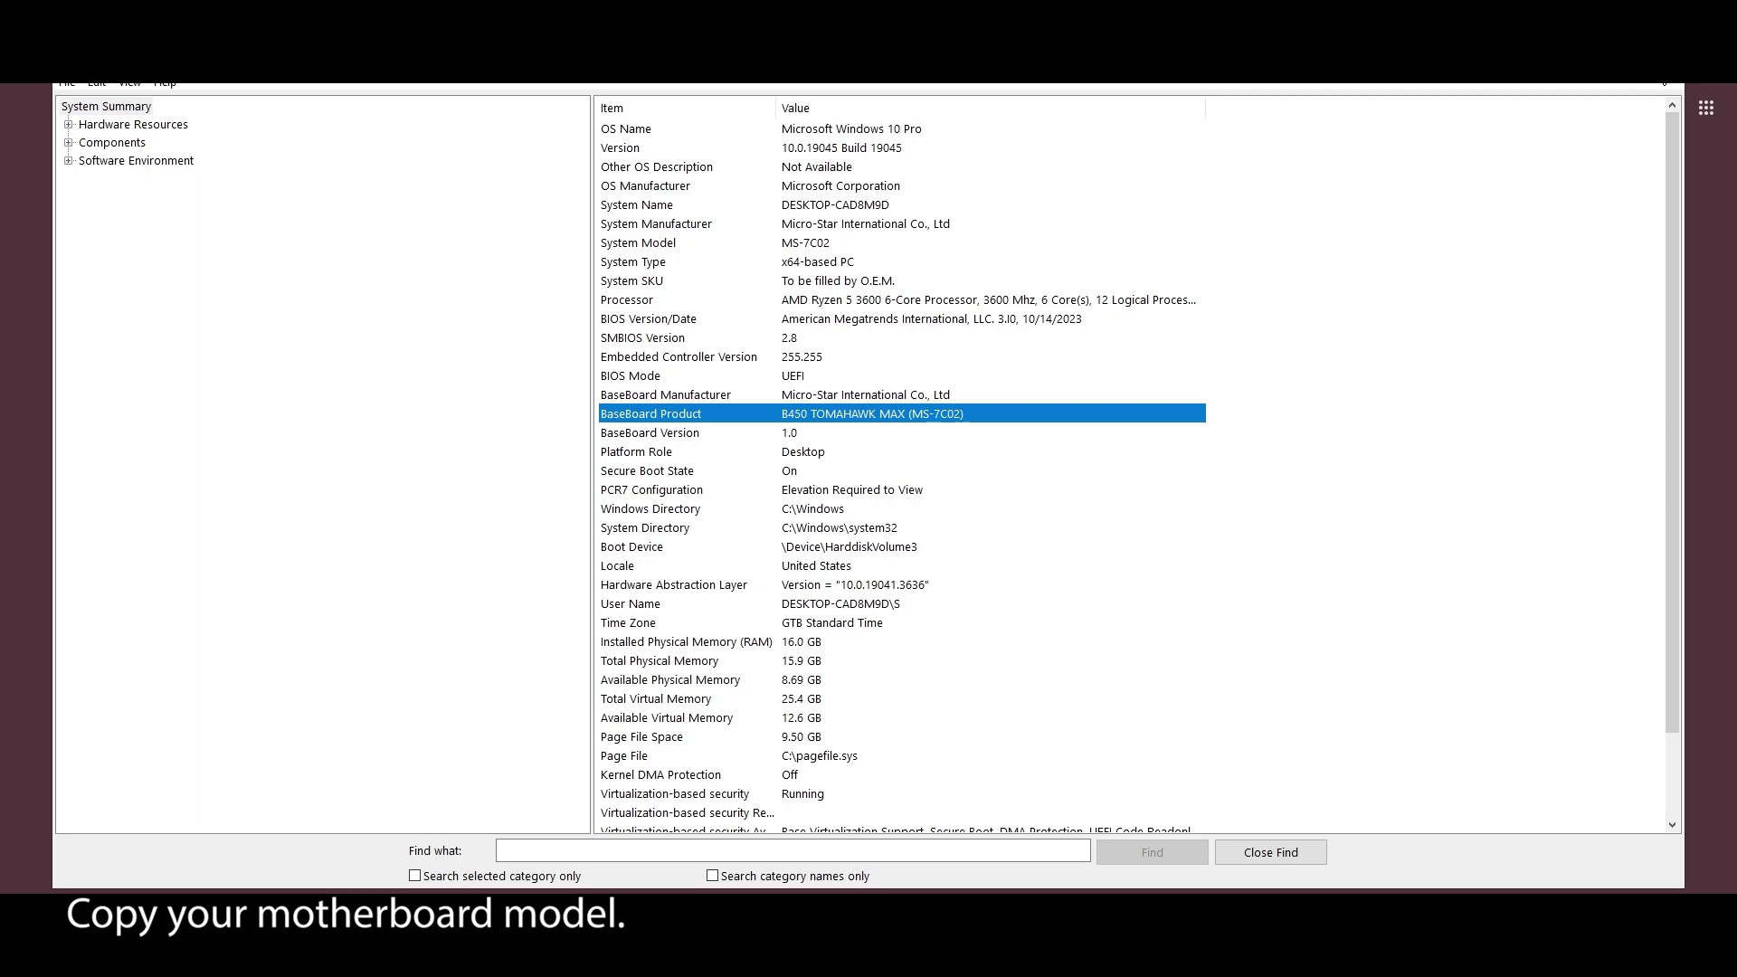
{"action": "left_click", "coordinate": [1583, 68]}
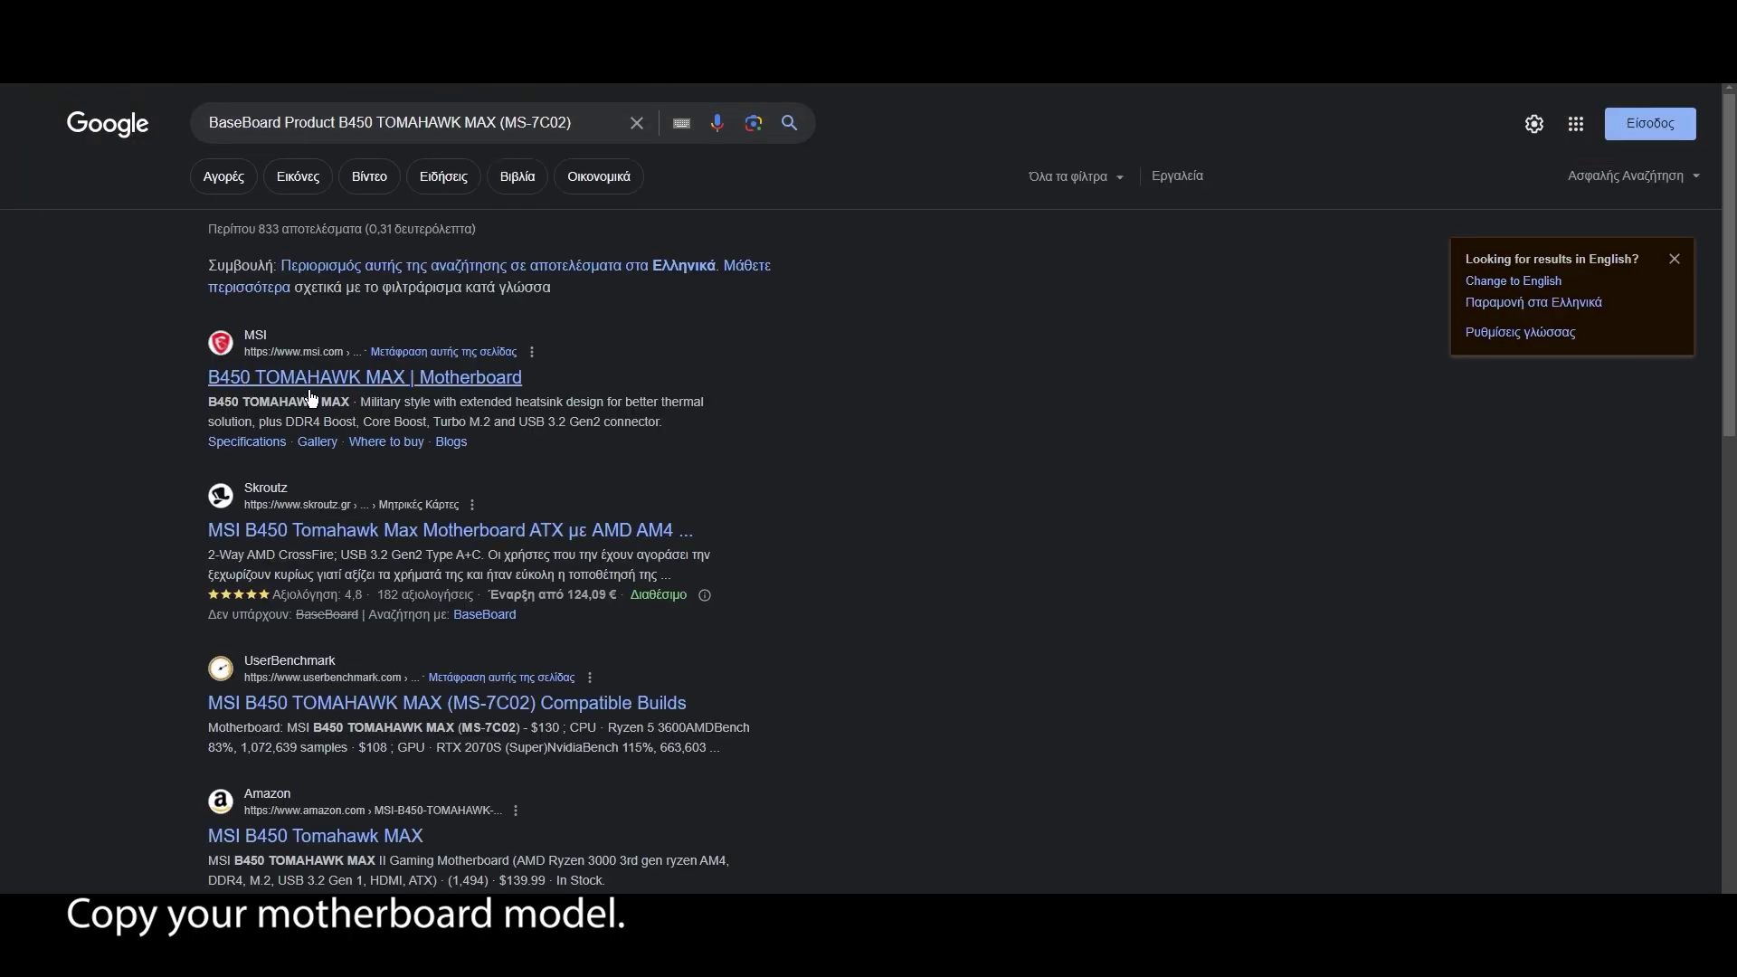
Step: Open MSI's B450 TOMAHAWK MAX support page from the search results and download the latest AMI BIOS, version 7C02v3I
{"action": "left_click", "coordinate": [249, 385]}
{"action": "left_click", "coordinate": [1472, 129]}
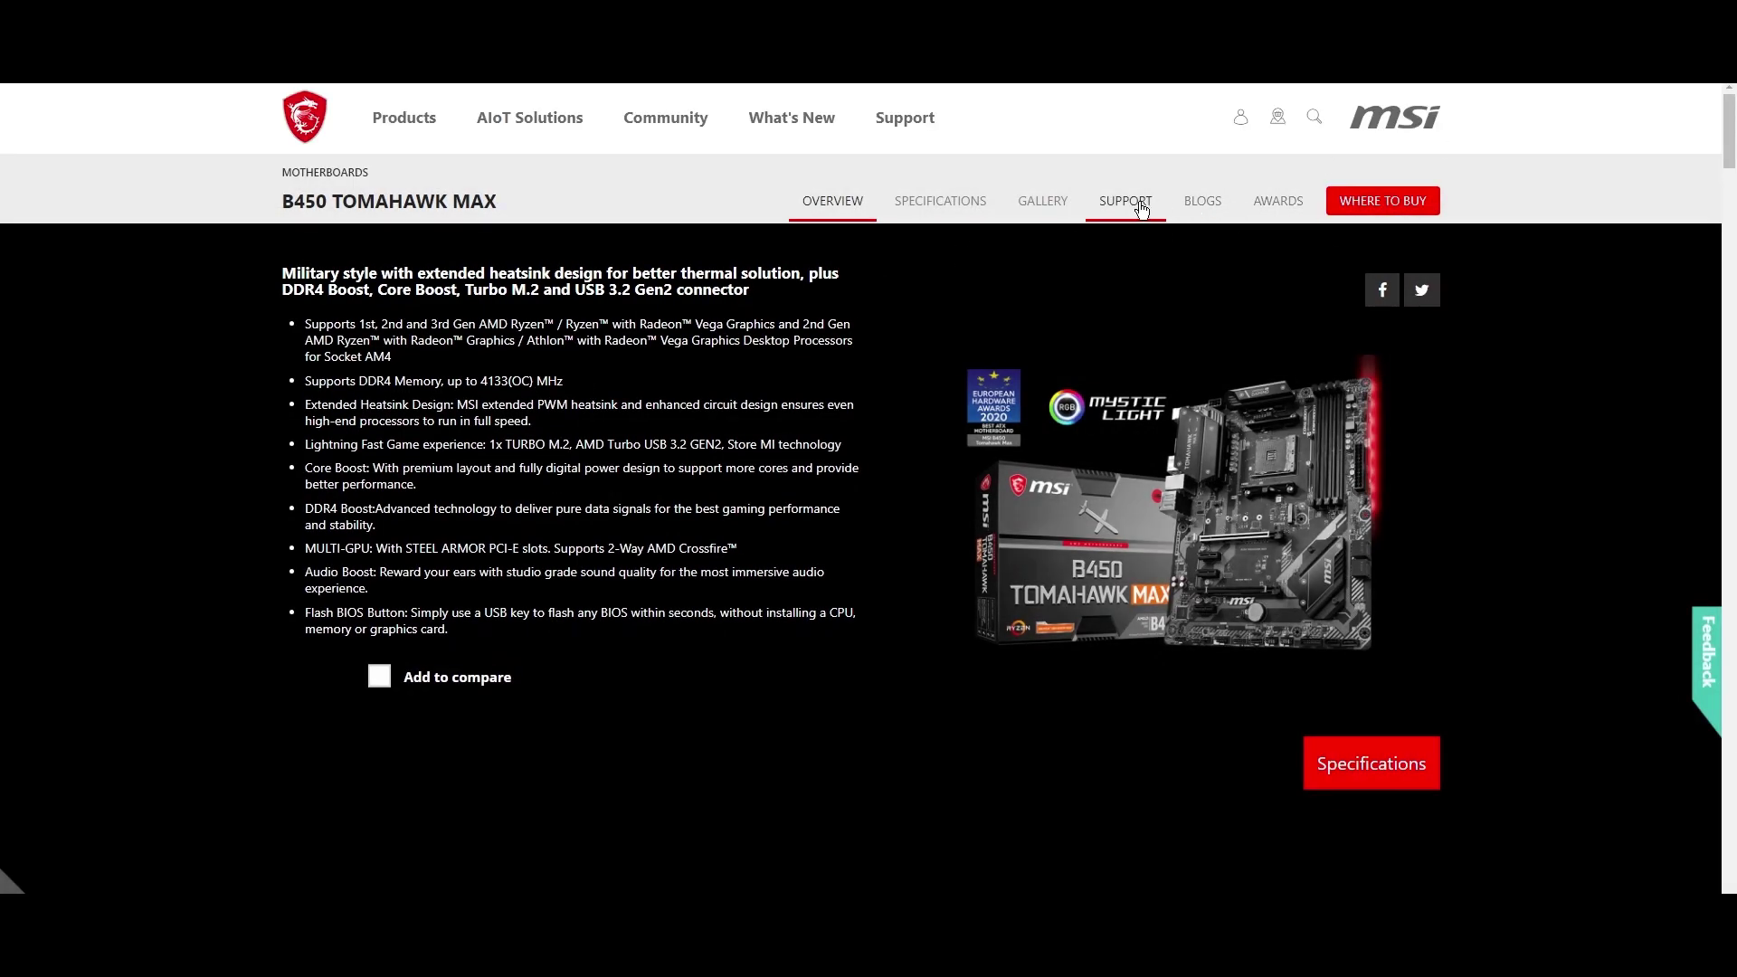
{"action": "left_click", "coordinate": [1126, 204]}
{"action": "scroll", "coordinate": [539, 426], "scroll_direction": "down", "scroll_amount": 3}
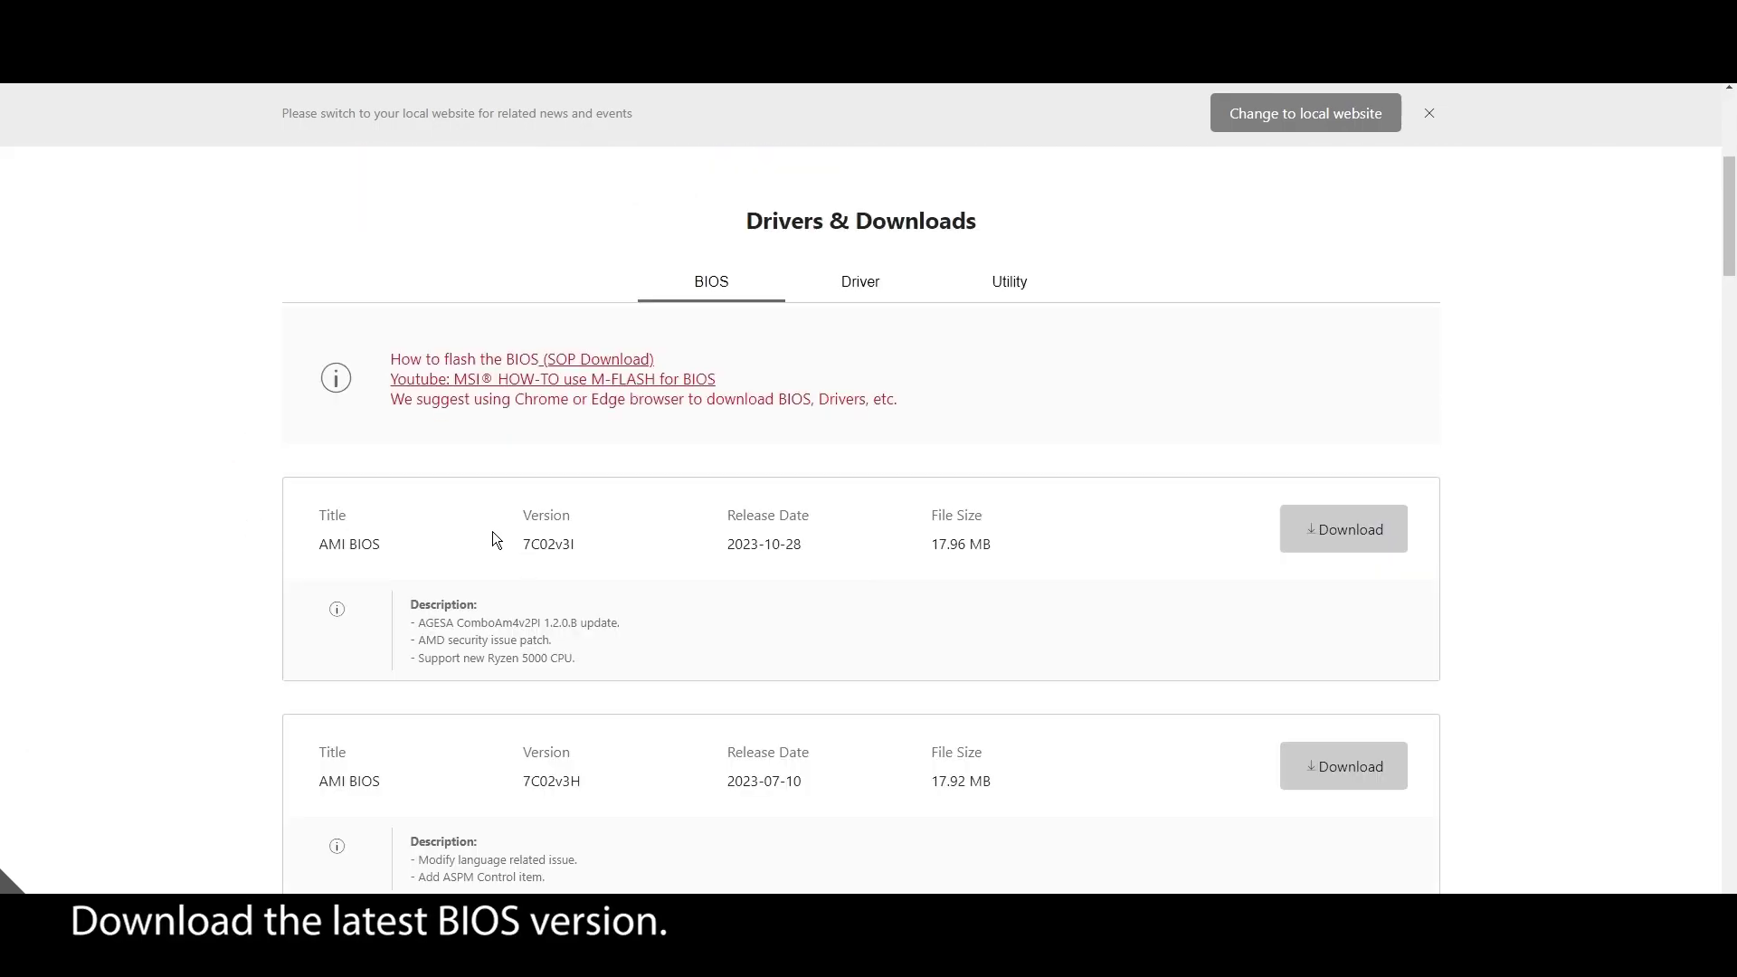
{"action": "left_click", "coordinate": [1319, 543]}
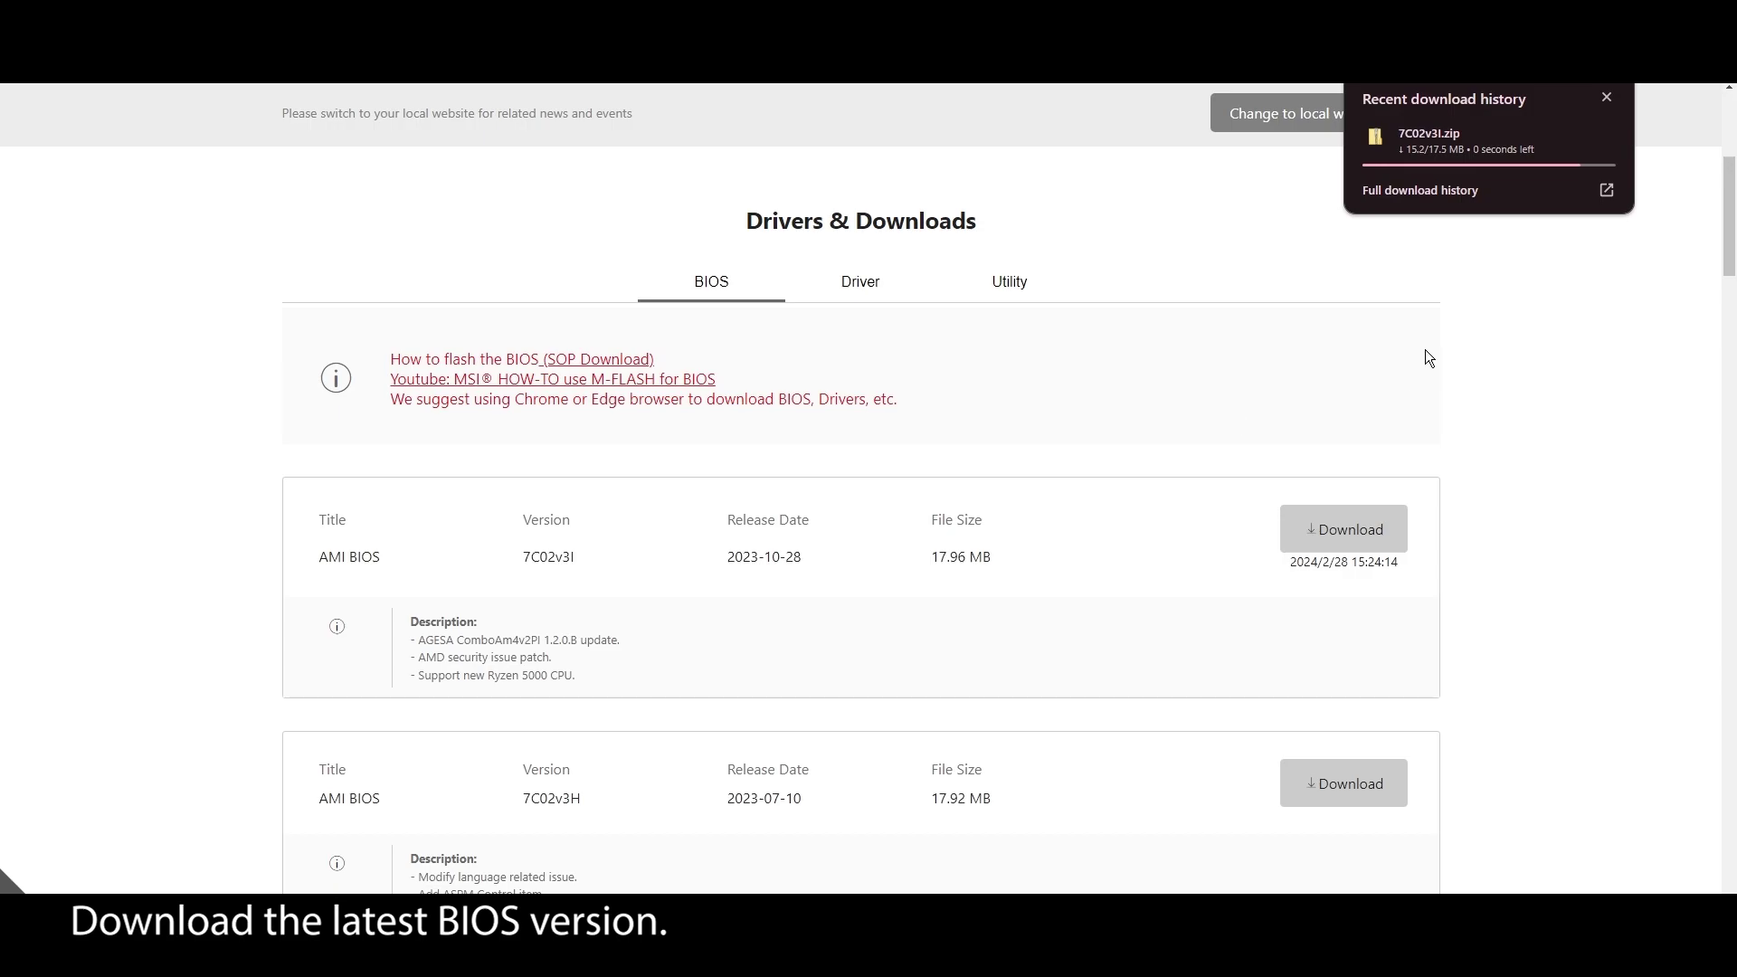
Step: Open Disk Management and shrink the C: volume by 1024 MB
{"action": "key", "text": "super"}
{"action": "type", "text": "disk mana"}
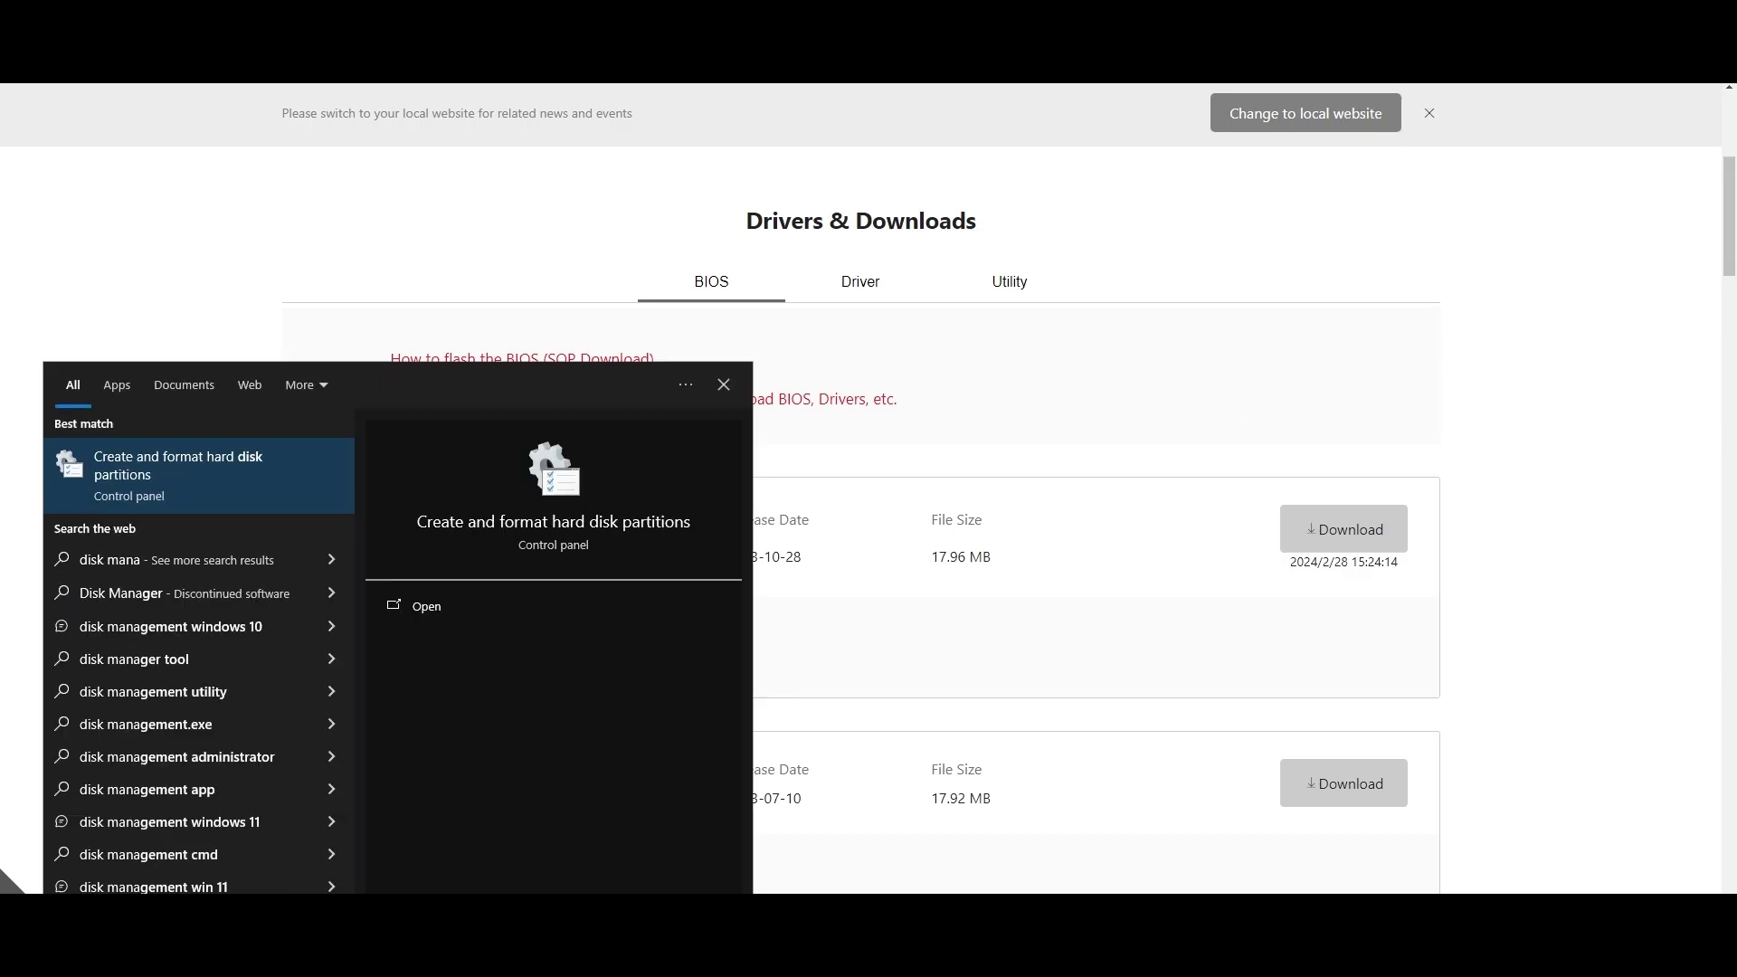
{"action": "left_click", "coordinate": [186, 481]}
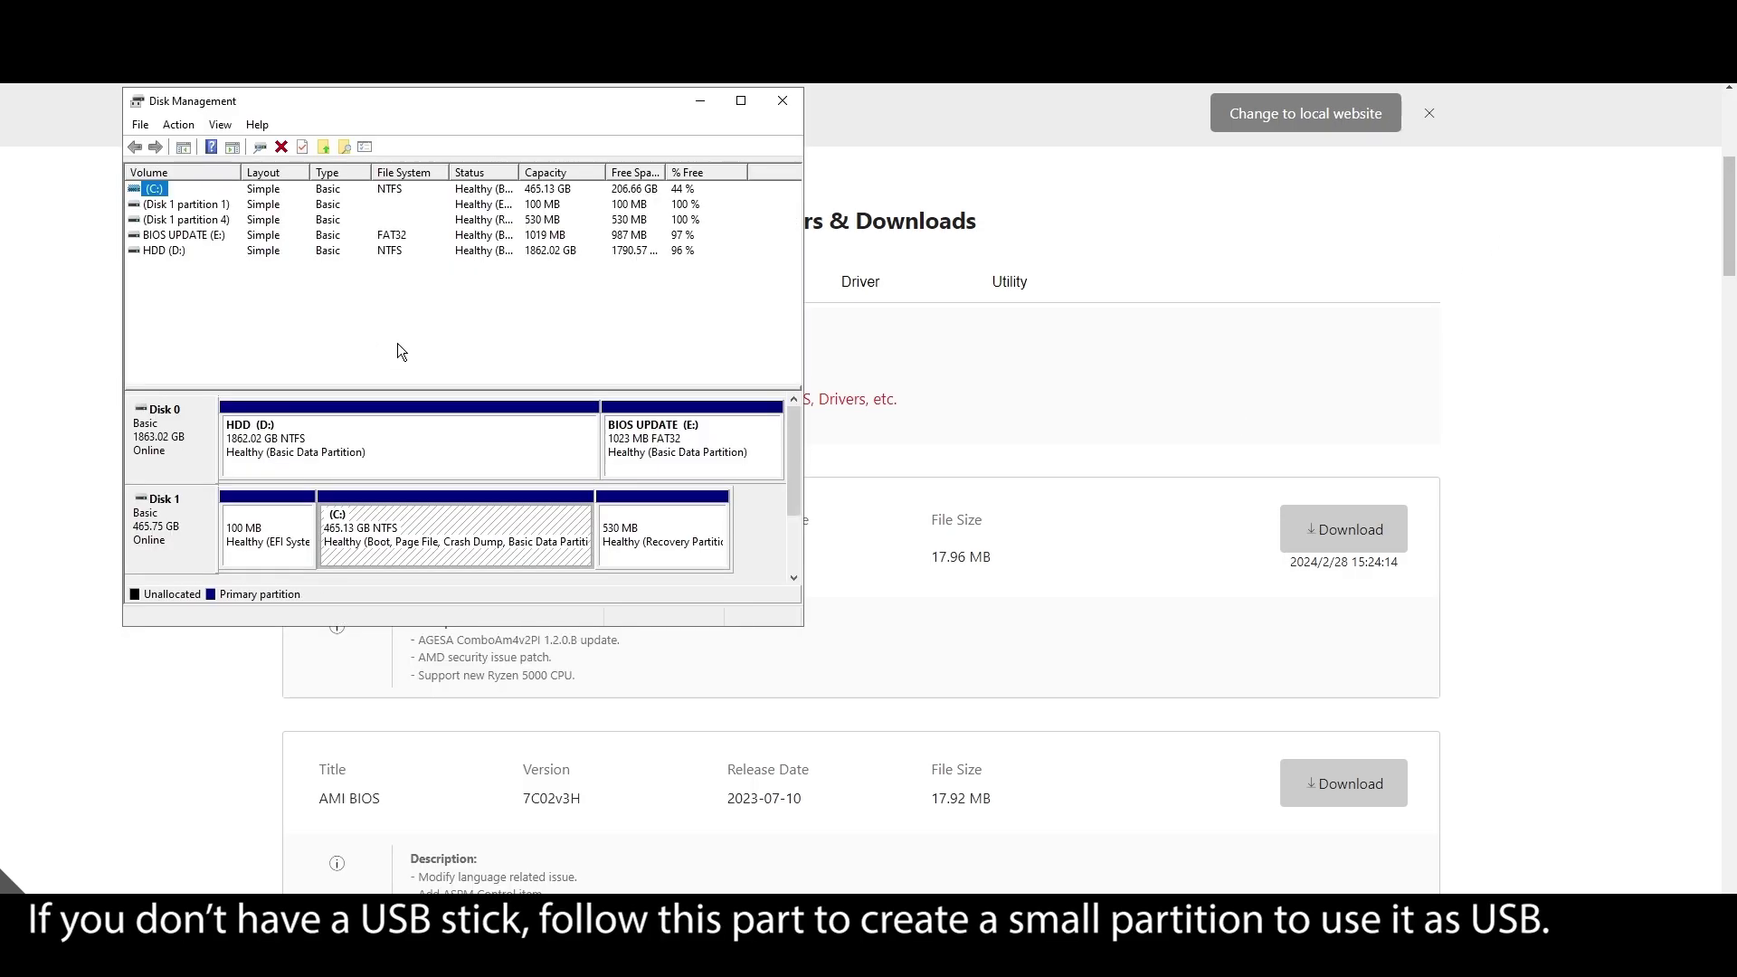
{"action": "right_click", "coordinate": [154, 188]}
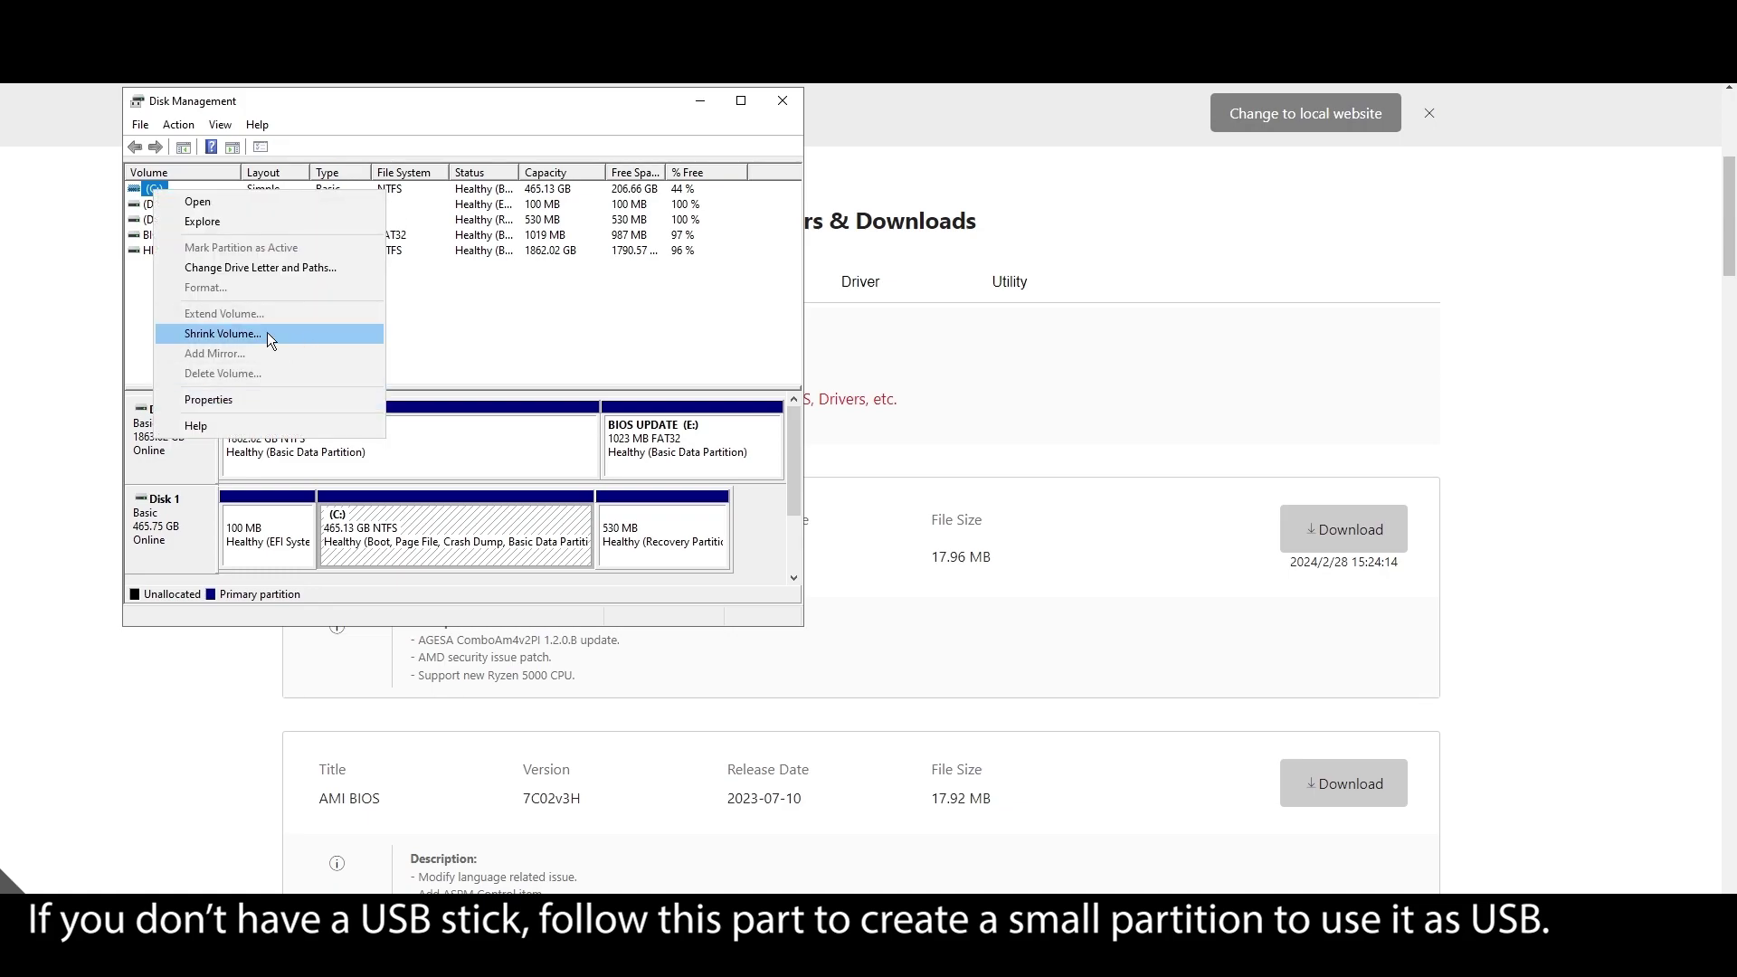
{"action": "left_click", "coordinate": [263, 331]}
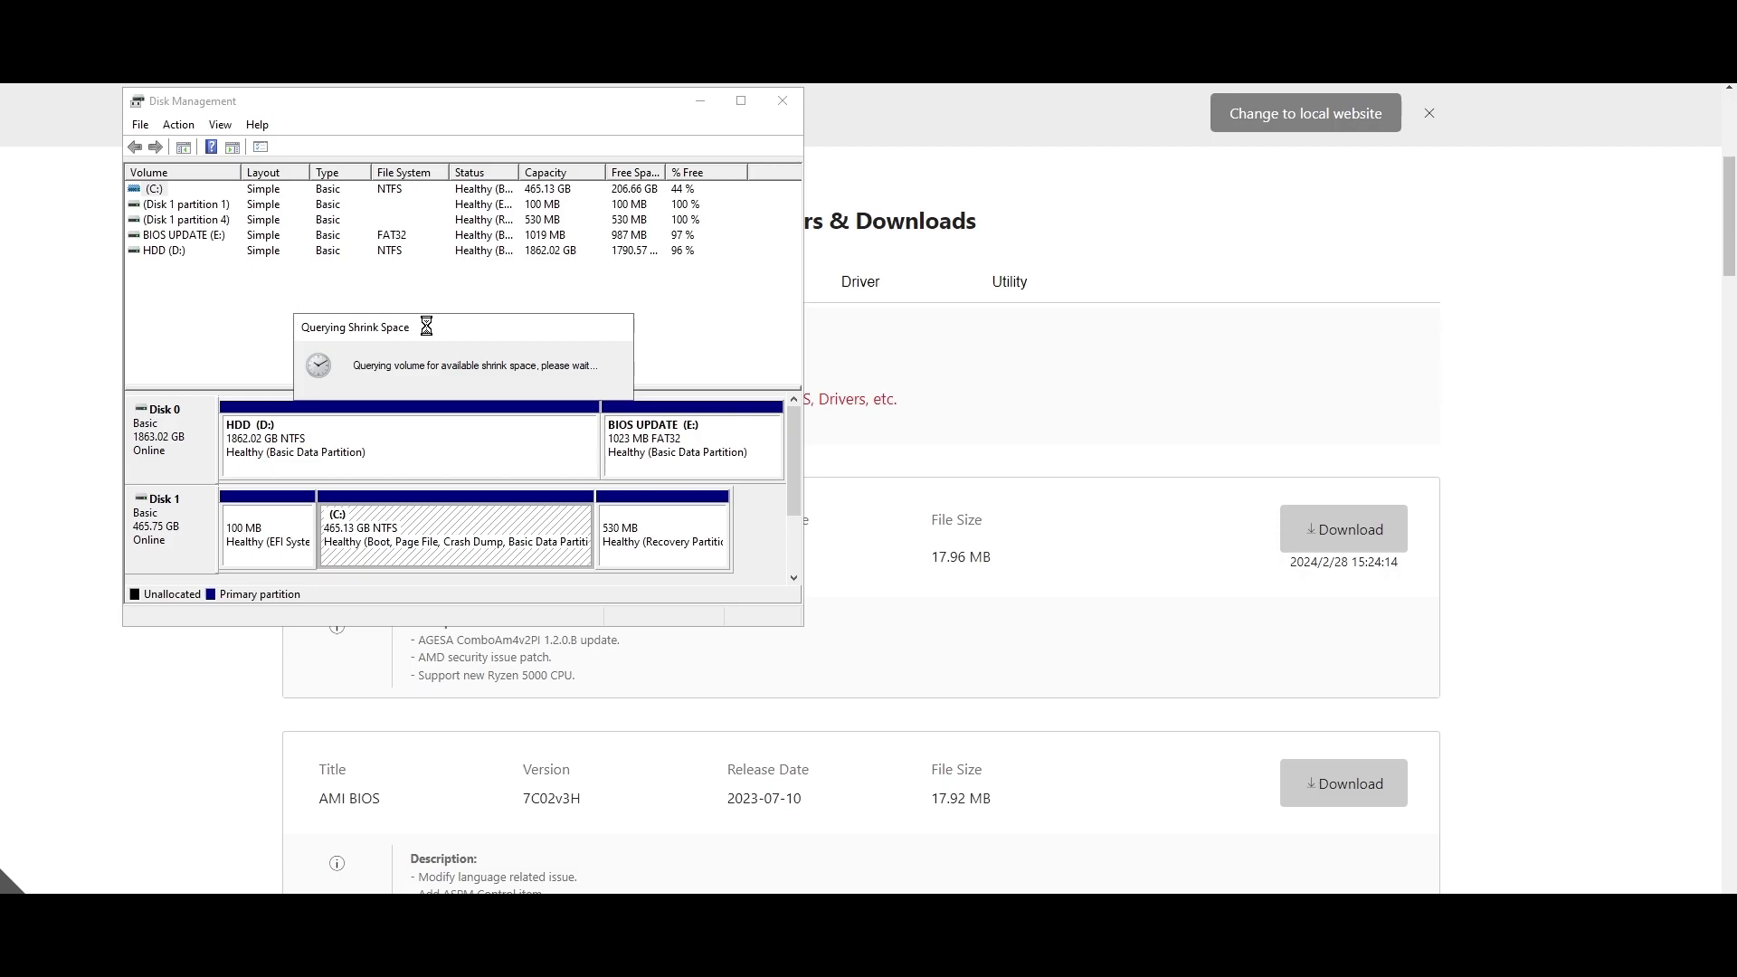
{"action": "type", "text": "1024"}
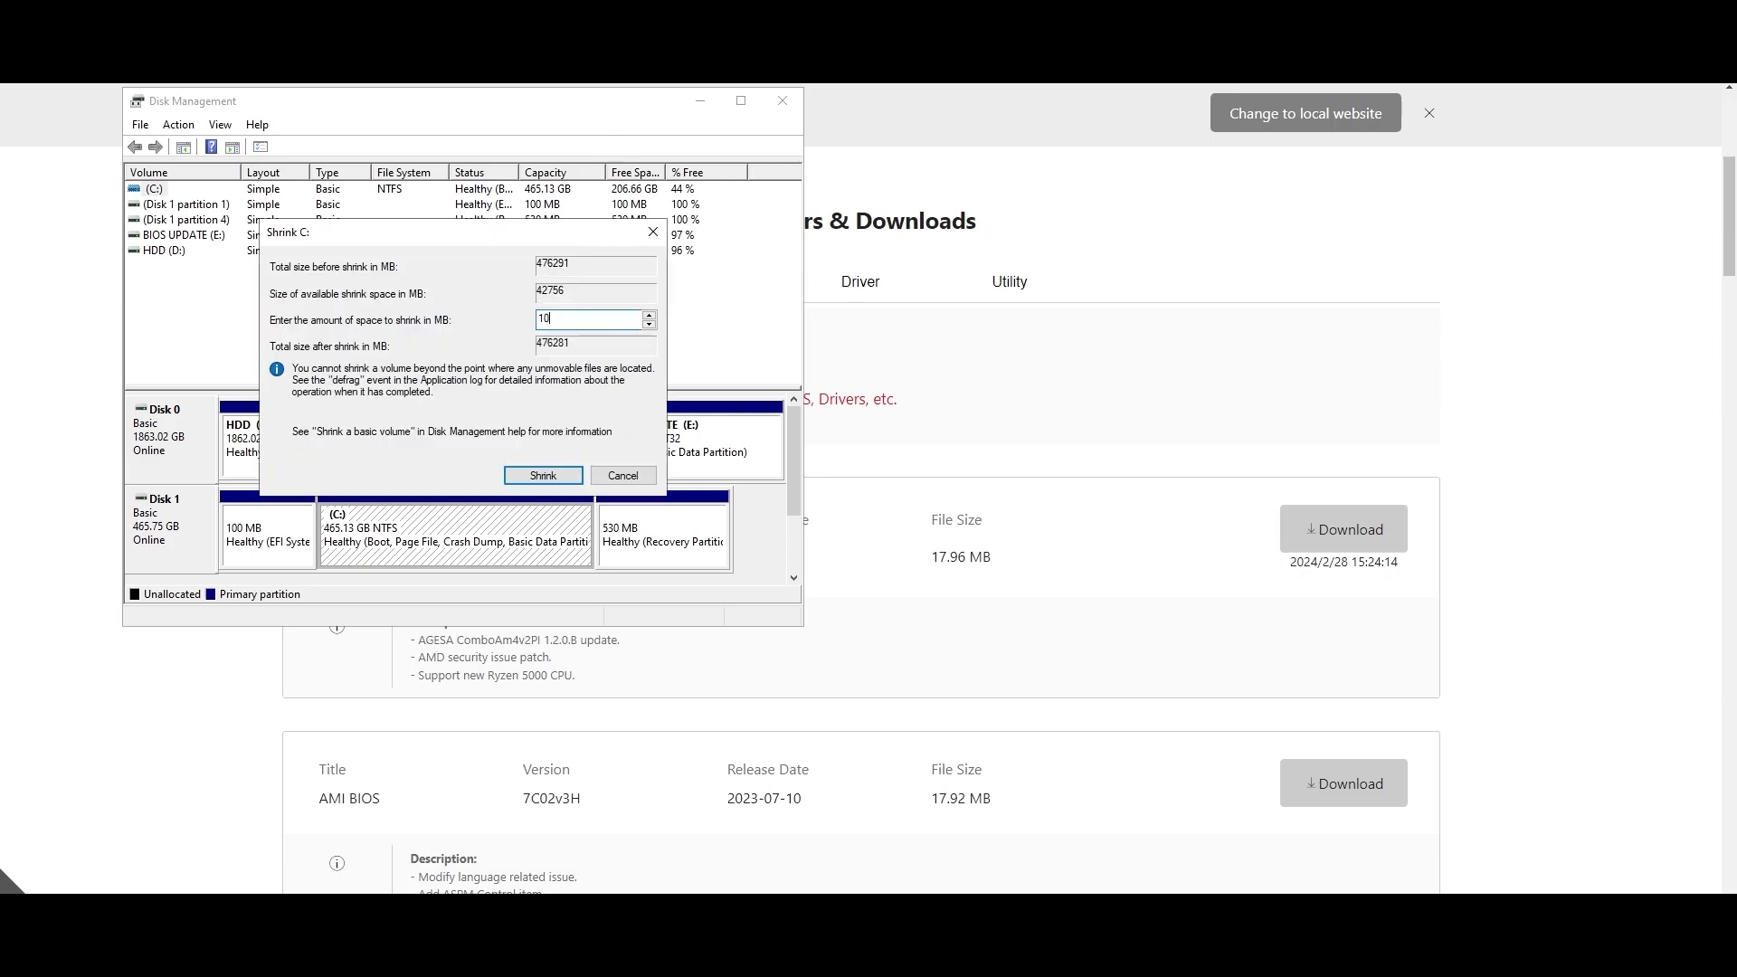
{"action": "left_click", "coordinate": [552, 477]}
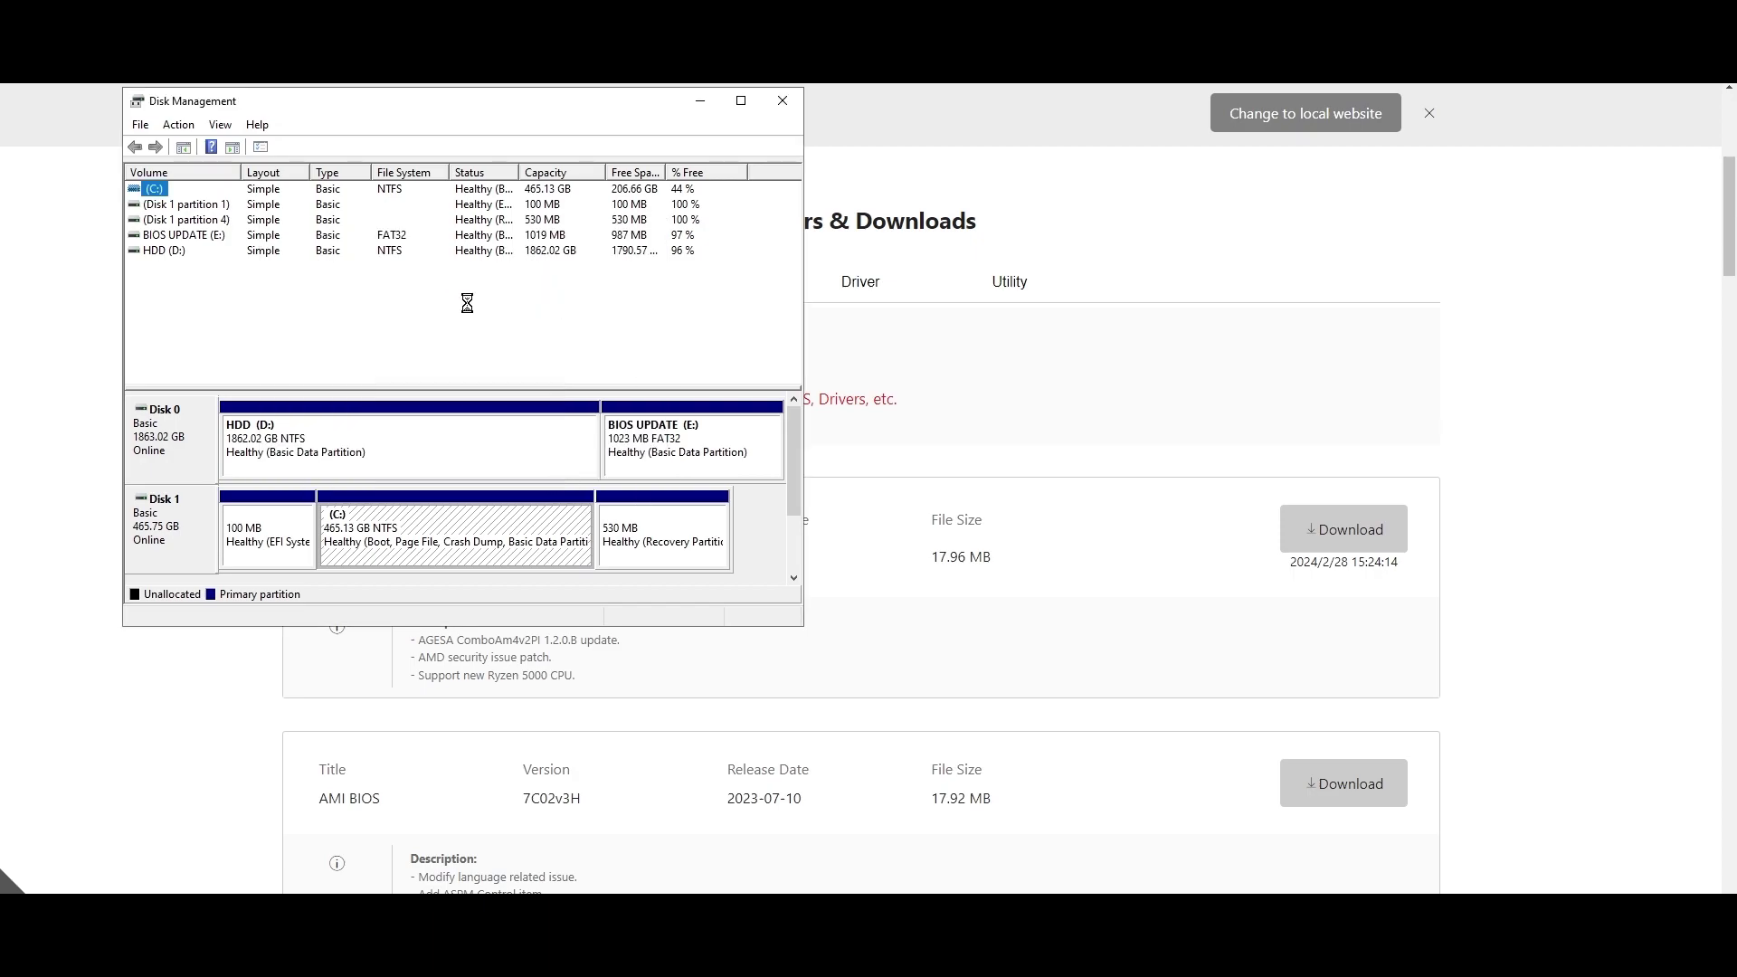
Step: Start a new simple volume in Disk 1's unallocated space, using 1023 MB and drive letter F
{"action": "left_click_drag", "start_coordinate": [802, 356], "coordinate": [1126, 377]}
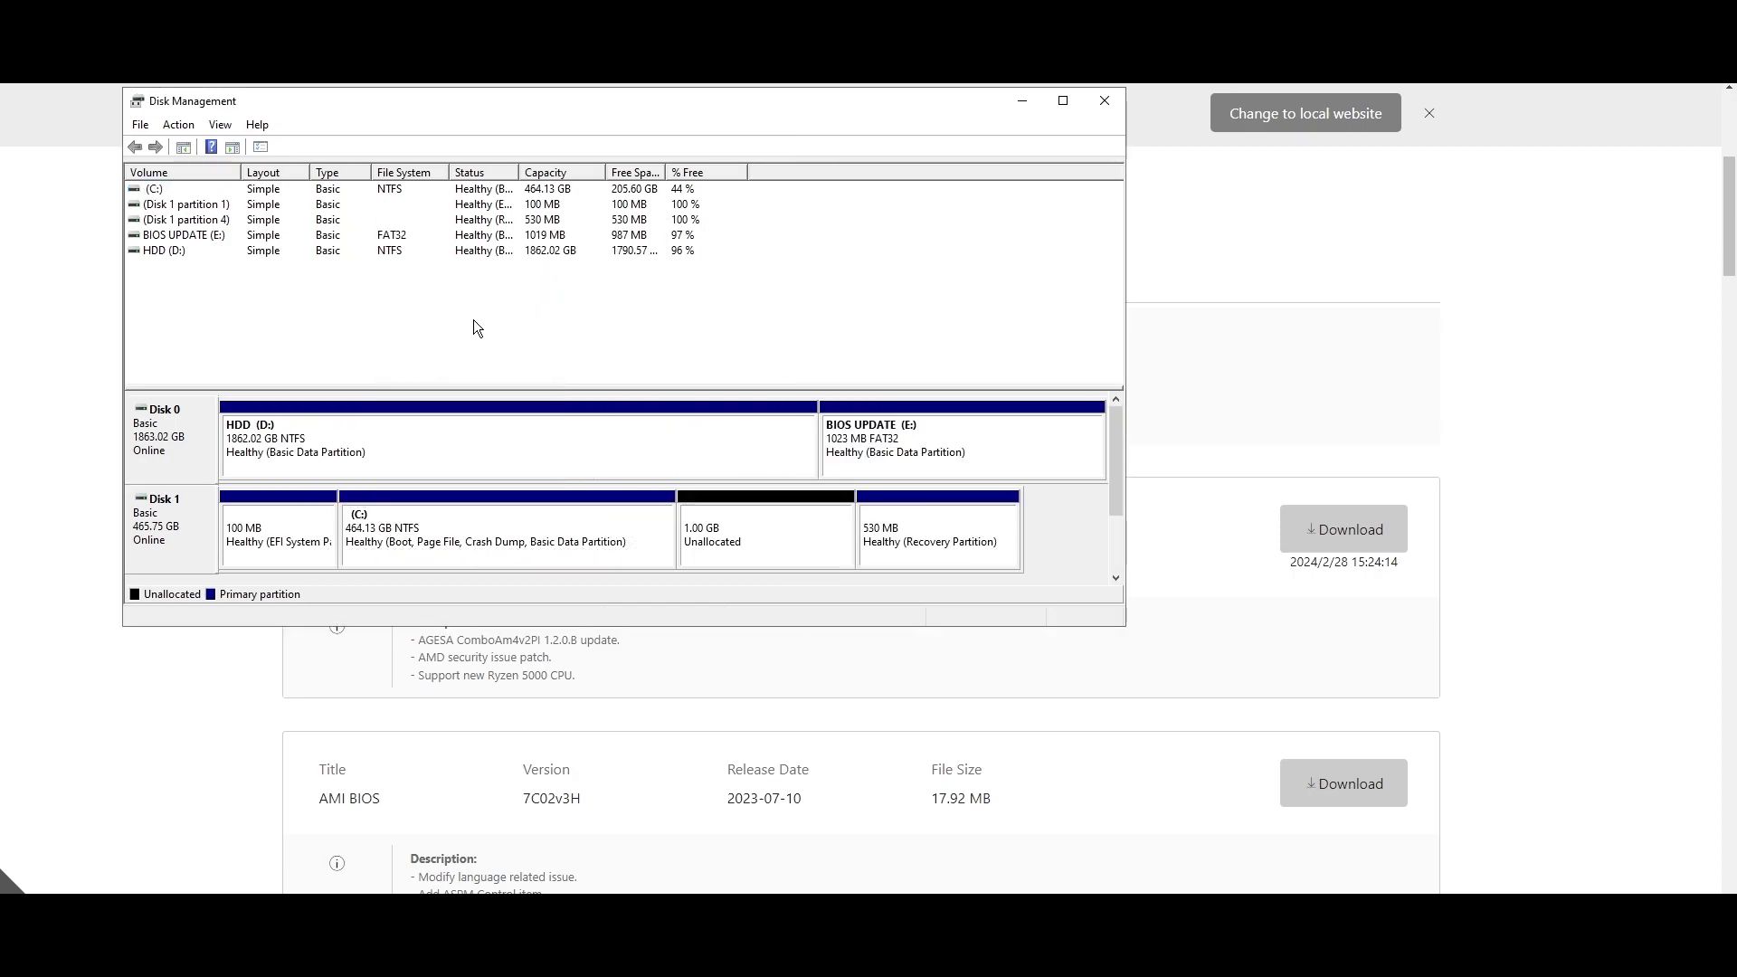
{"action": "left_click", "coordinate": [760, 532]}
{"action": "right_click", "coordinate": [779, 521]}
{"action": "left_click", "coordinate": [847, 539]}
{"action": "left_click", "coordinate": [492, 508]}
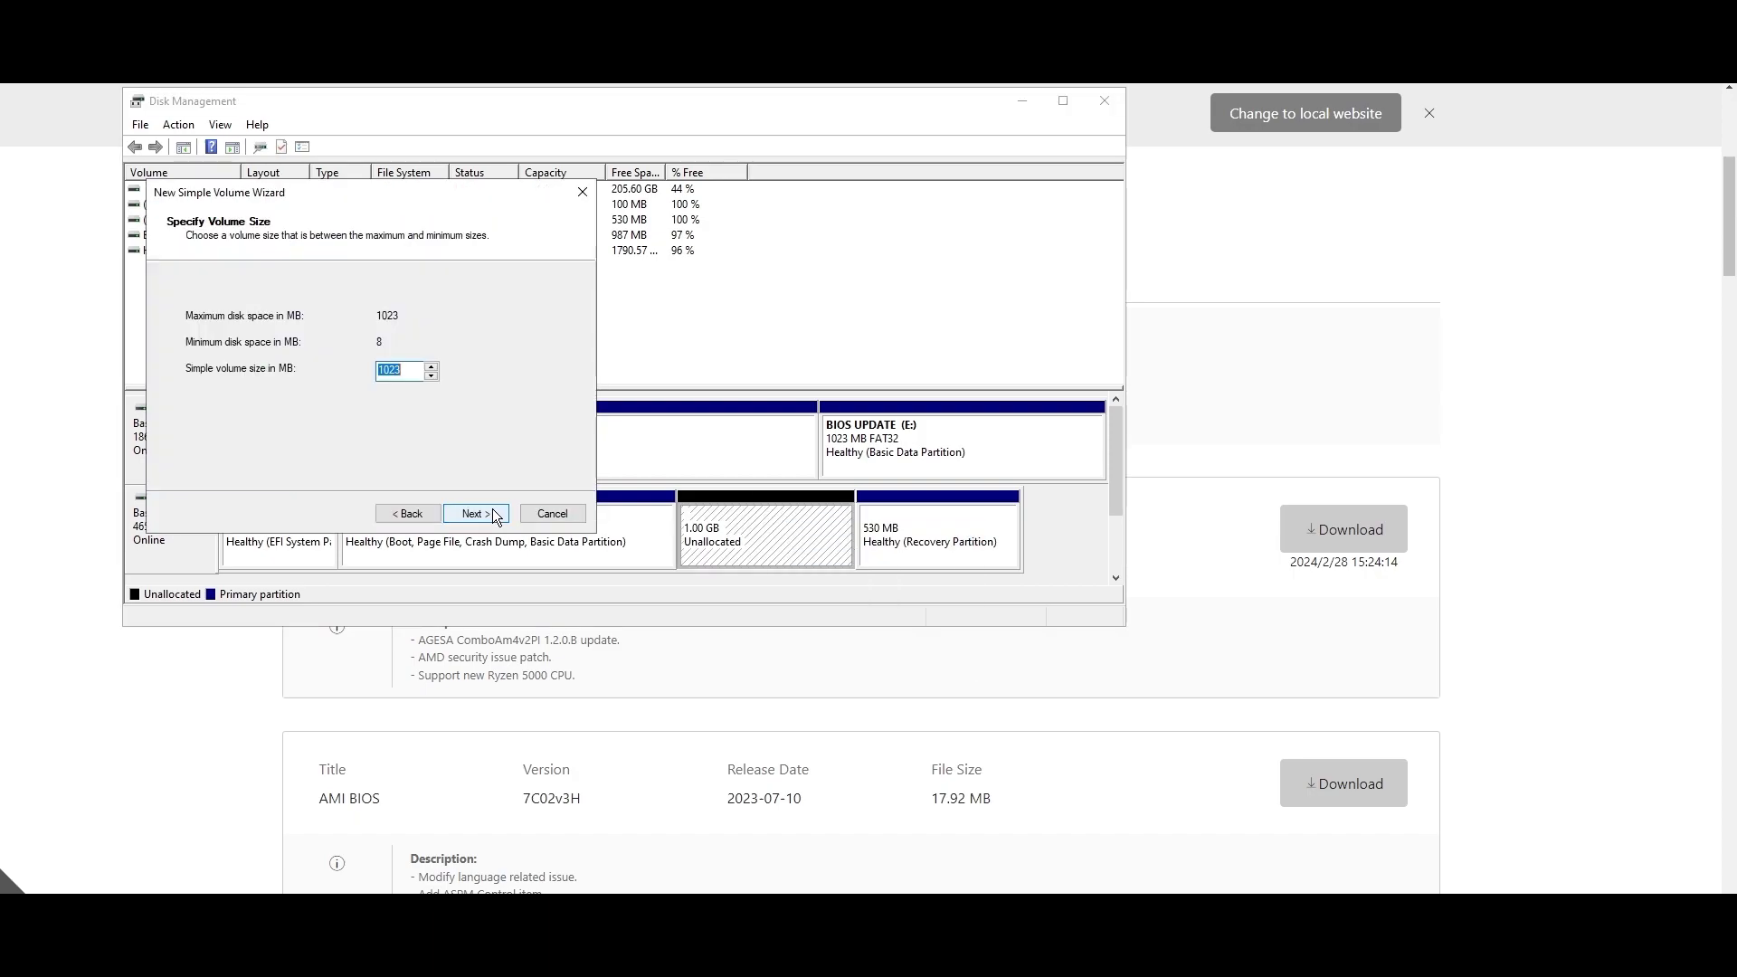
{"action": "left_click", "coordinate": [491, 509]}
{"action": "left_click", "coordinate": [476, 513]}
Step: Format the new volume as FAT32 with the label "BIOS Update" and complete the volume creation
{"action": "left_click", "coordinate": [407, 357]}
{"action": "left_click", "coordinate": [371, 383]}
{"action": "key", "text": "Tab"}
{"action": "key", "text": "Tab"}
{"action": "type", "text": "BIOS Updat"}
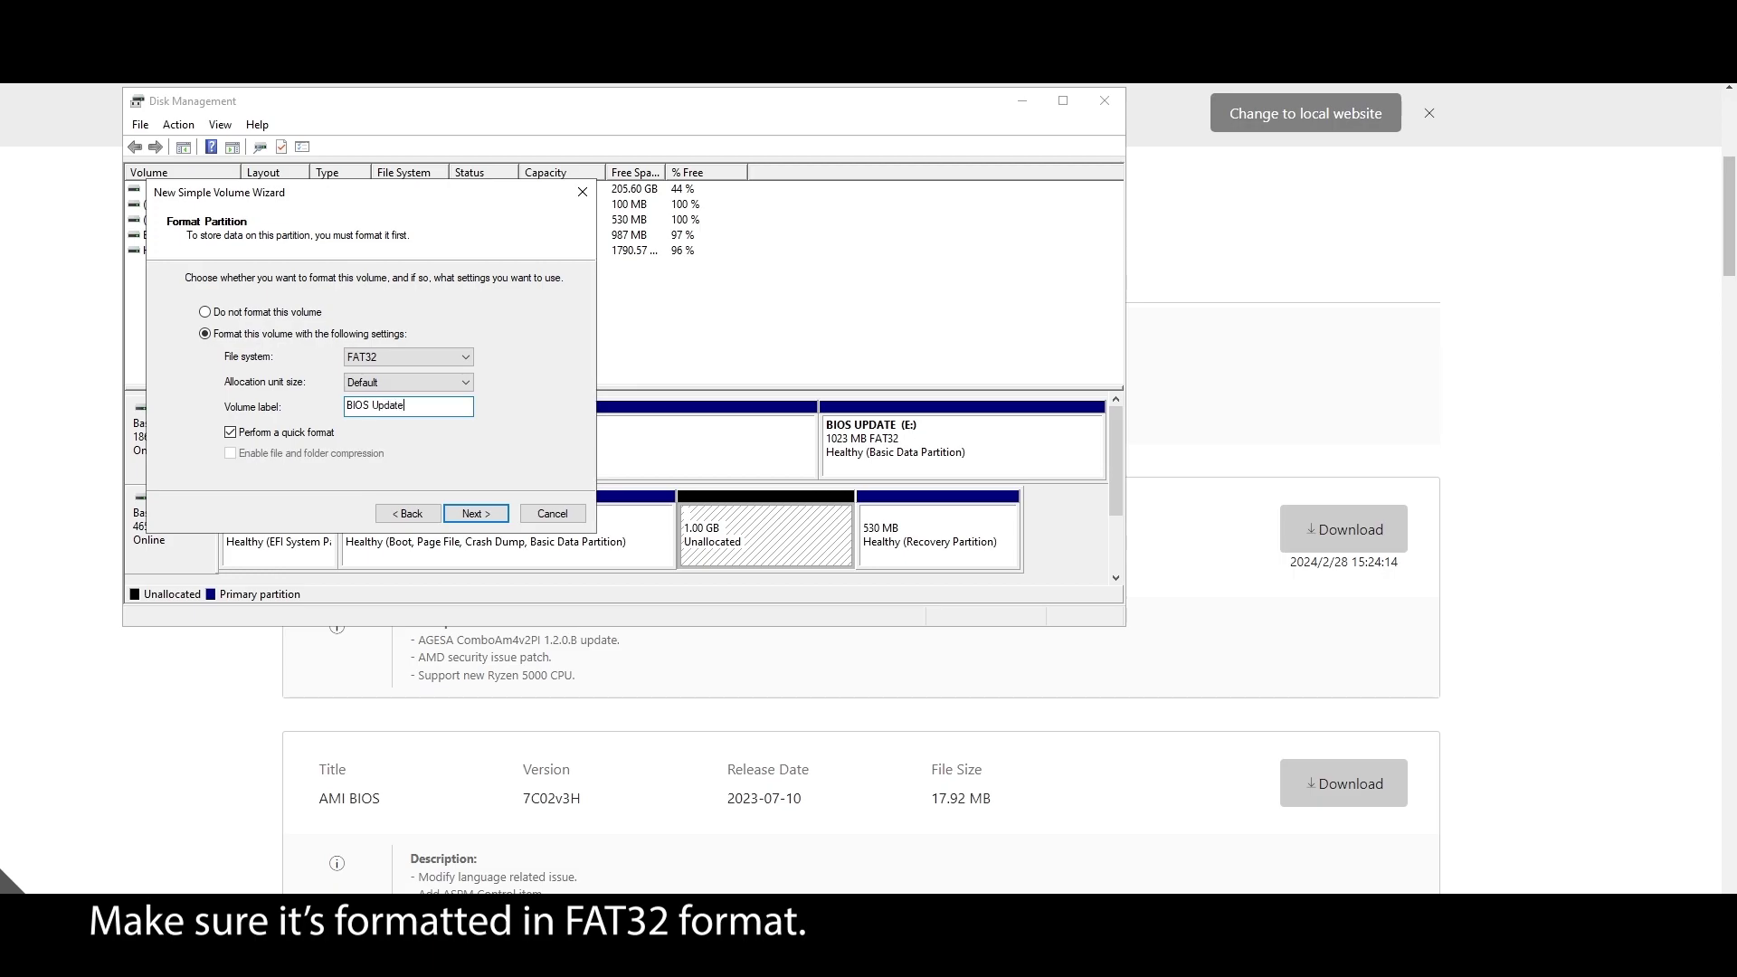
{"action": "left_click", "coordinate": [476, 513]}
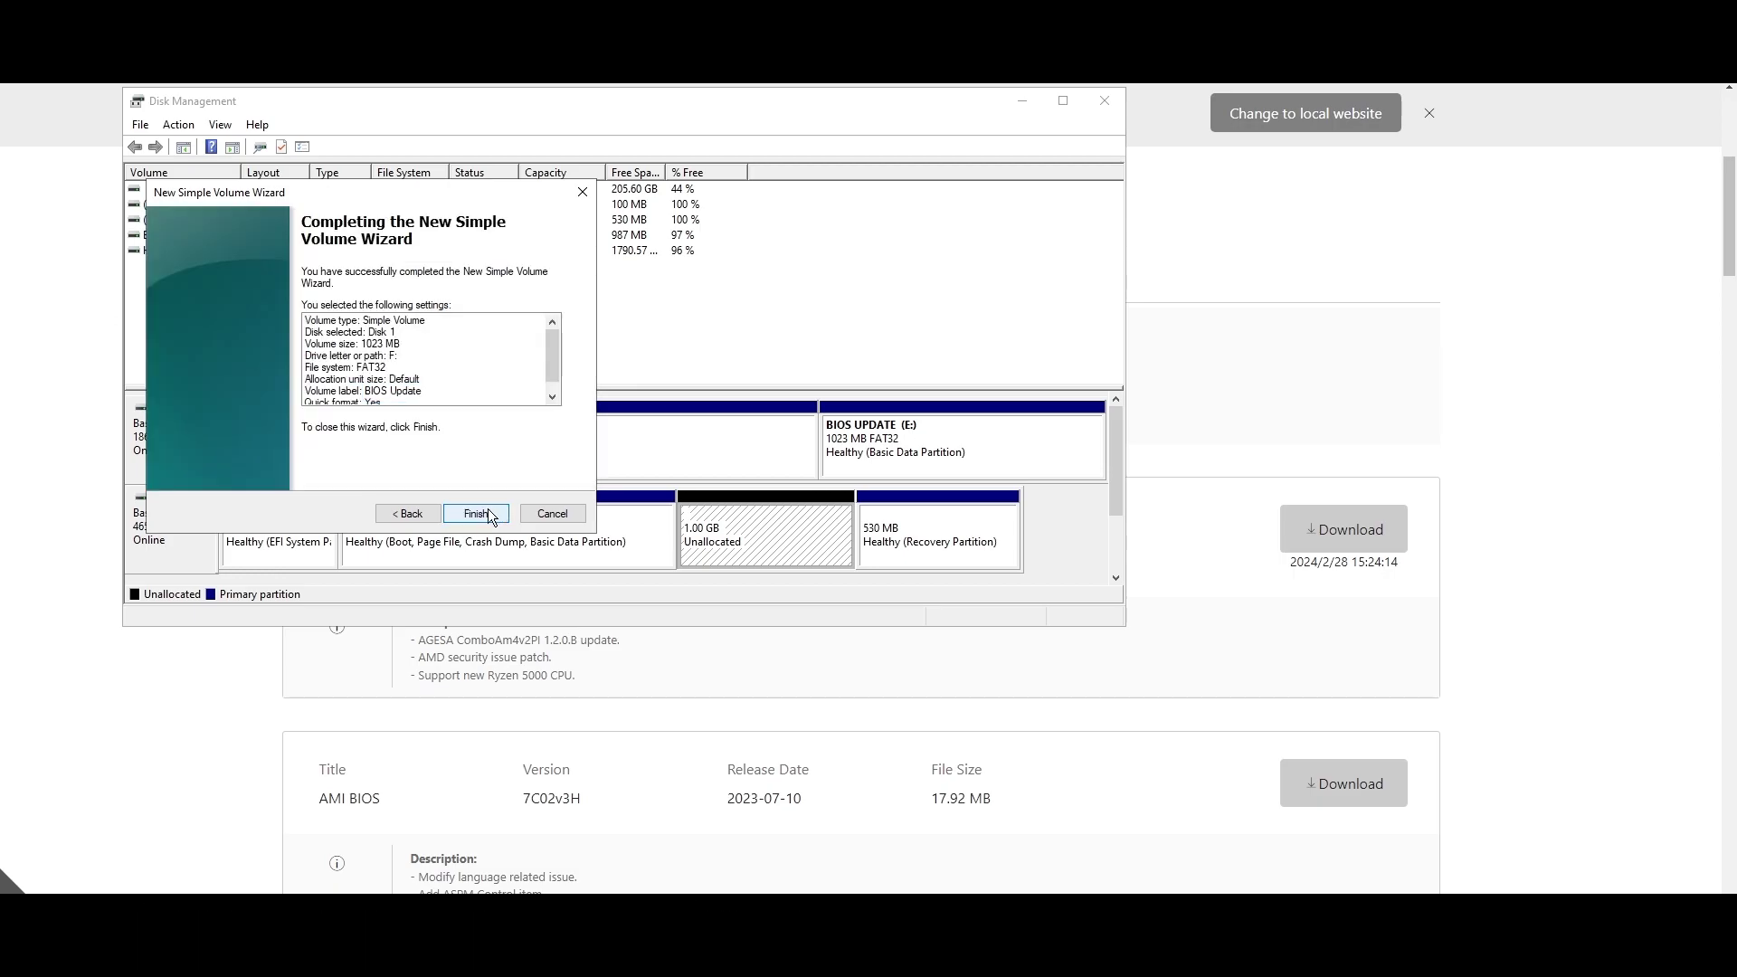
{"action": "left_click", "coordinate": [491, 513]}
Step: Put the downloaded 7C02v3I BIOS folder onto the new BIOS UPDATE (F:) drive
{"action": "left_click_drag", "start_coordinate": [1191, 92], "coordinate": [578, 92]}
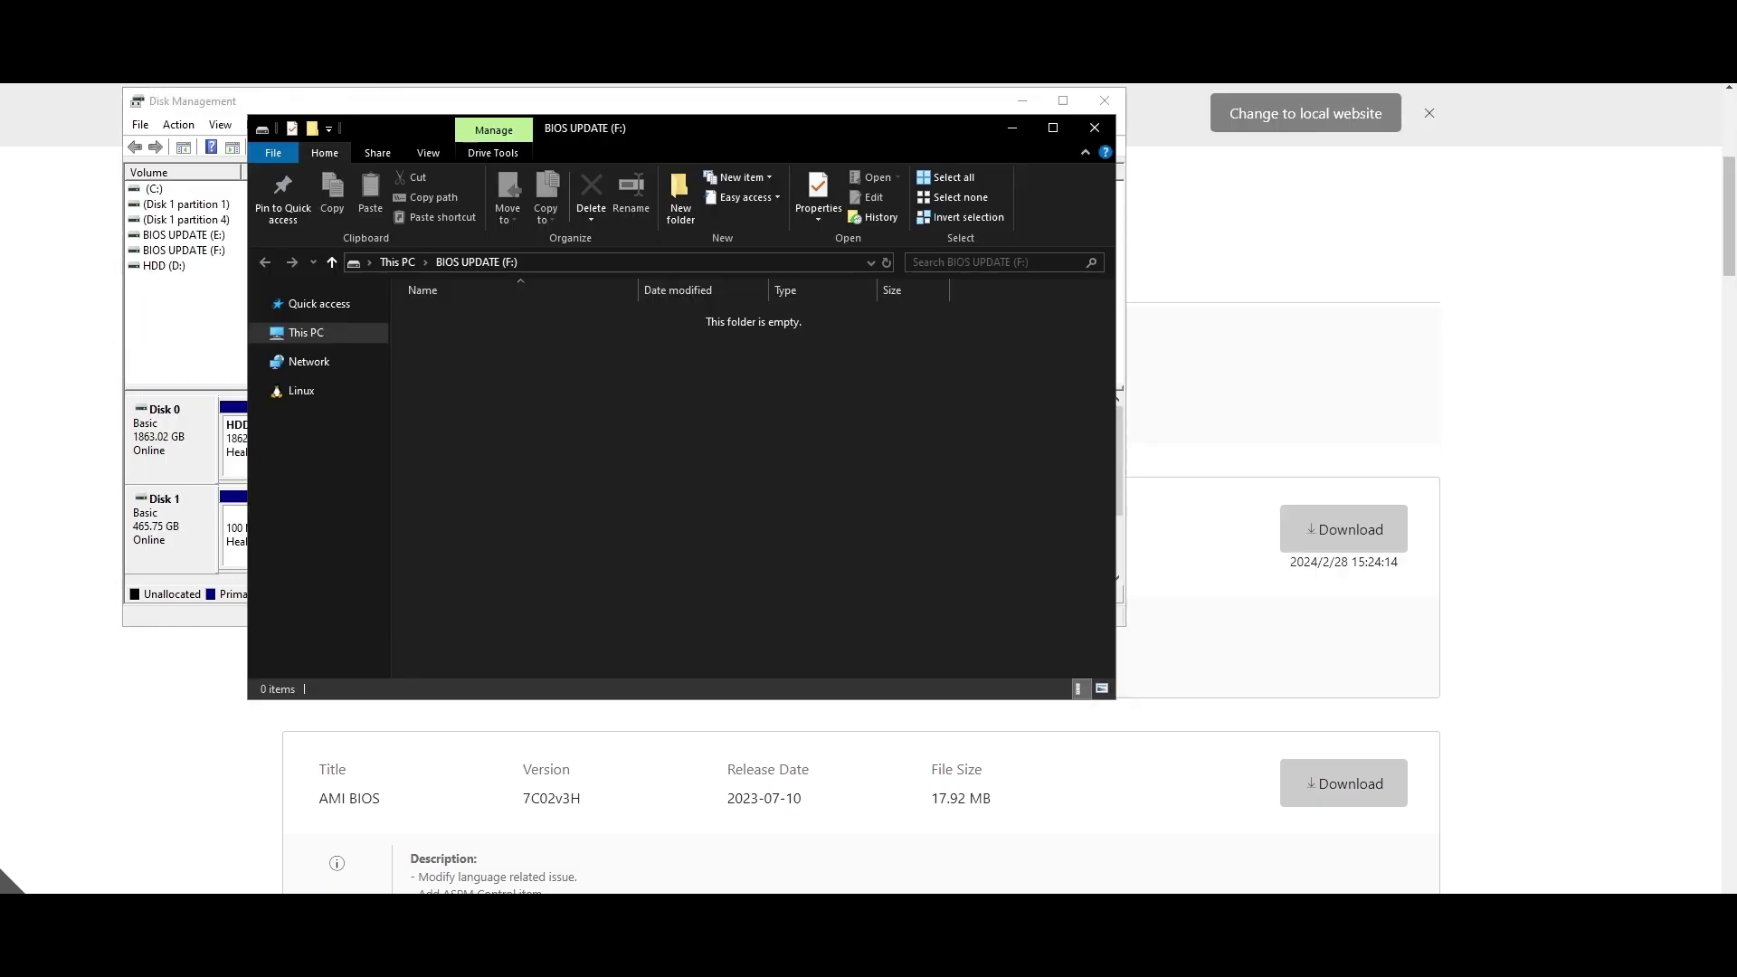
{"action": "left_click", "coordinate": [1550, 58]}
{"action": "right_click", "coordinate": [1559, 138]}
{"action": "left_click", "coordinate": [1442, 221]}
{"action": "right_click", "coordinate": [461, 317]}
{"action": "left_click", "coordinate": [769, 497]}
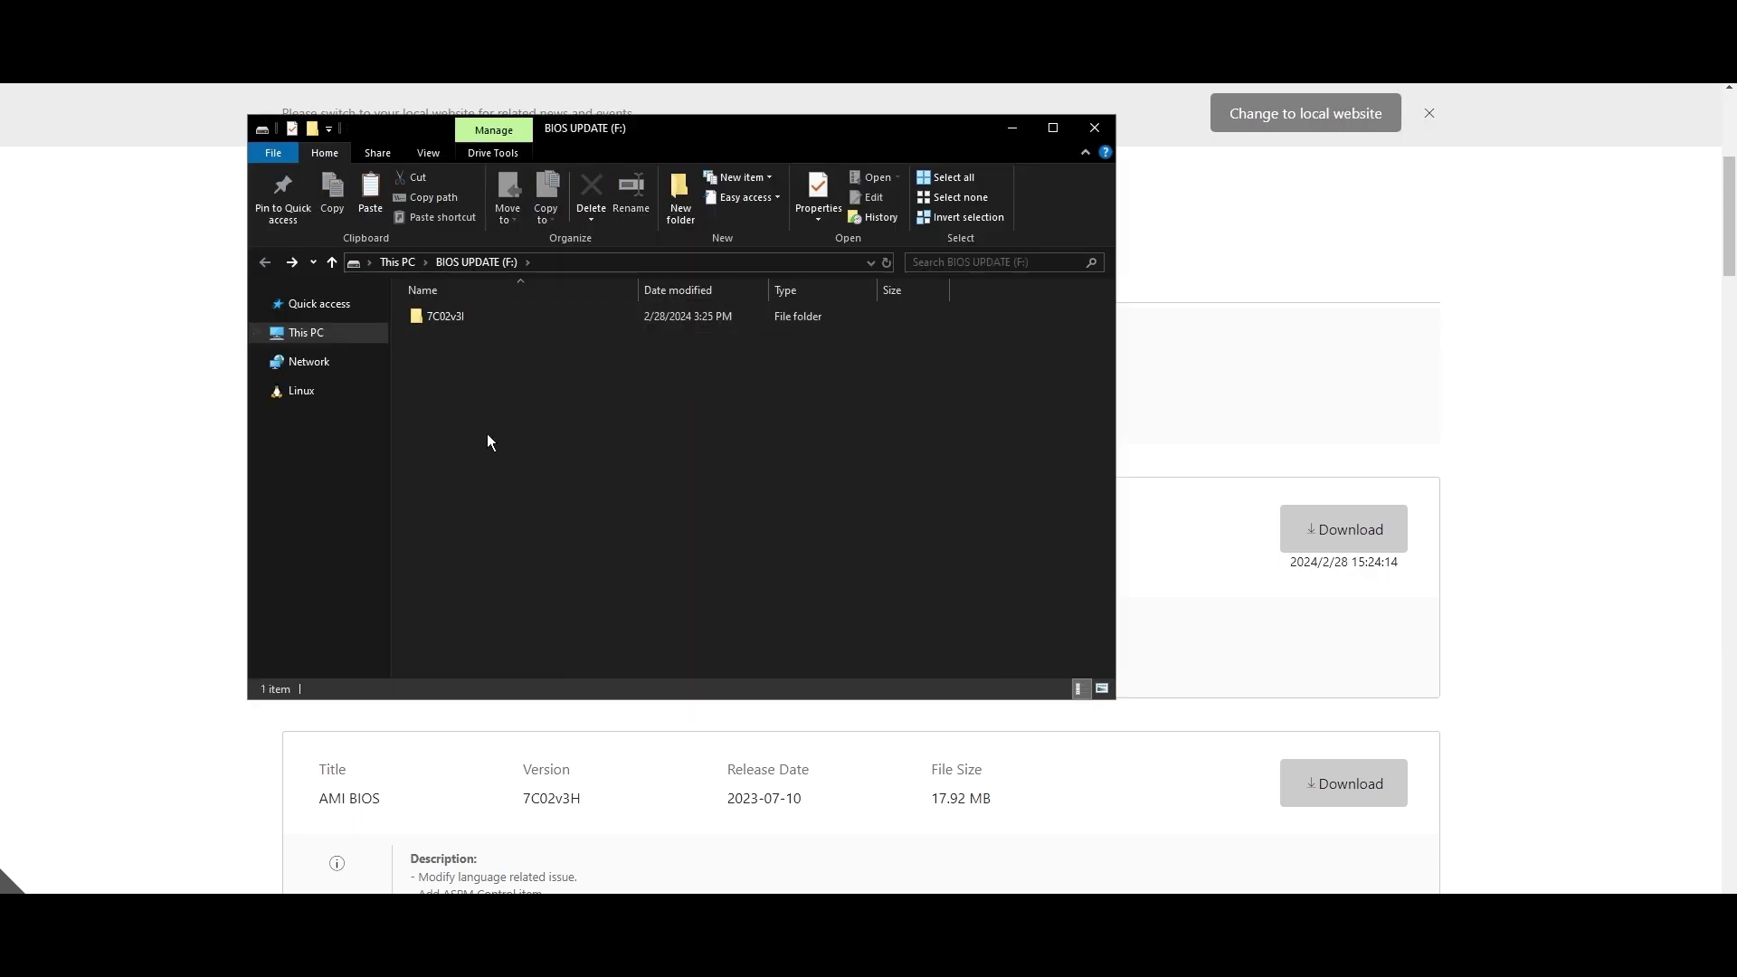